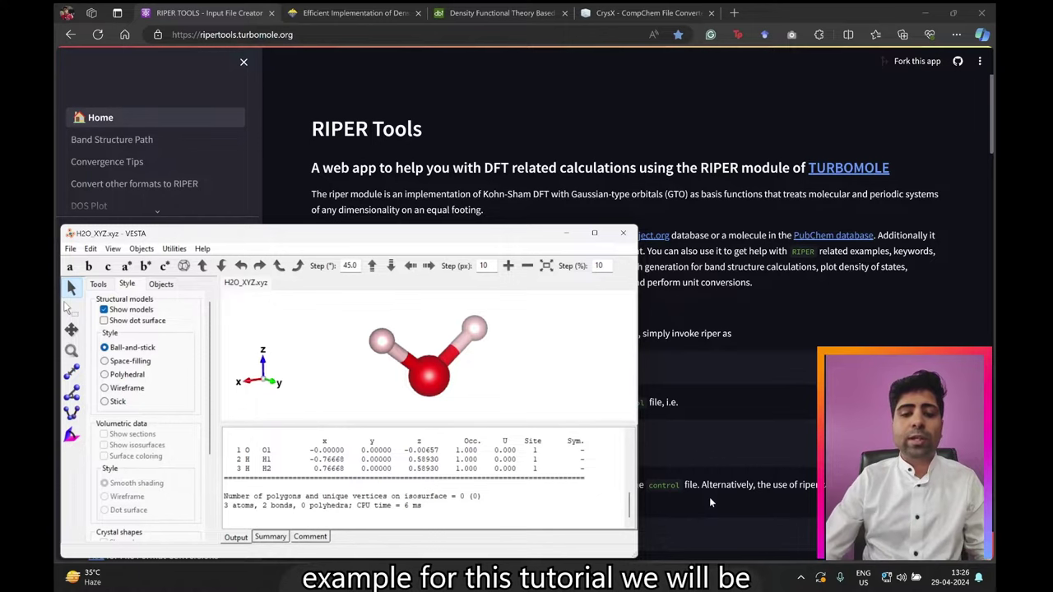
# Switch to Visual Studio Code and copy the entire contents of the H2O_XYZ.xyz file.
pyautogui.moveTo(403, 236); pyautogui.dragTo(426, 166)
pyautogui.moveTo(461, 239); pyautogui.dragTo(488, 246)
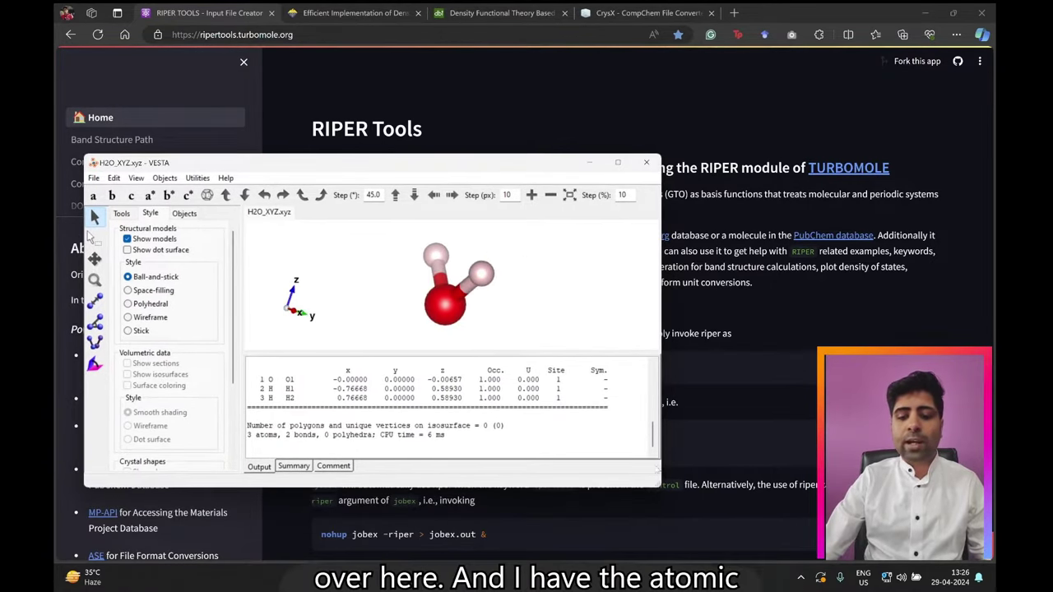
pyautogui.hotkey('alt', 'Tab')
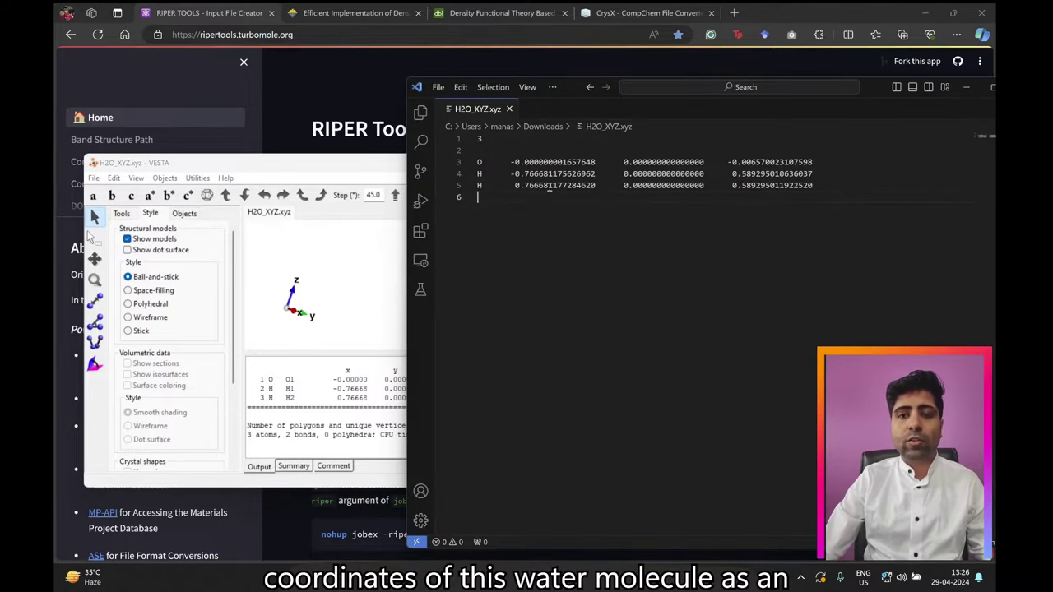
pyautogui.click(478, 144)
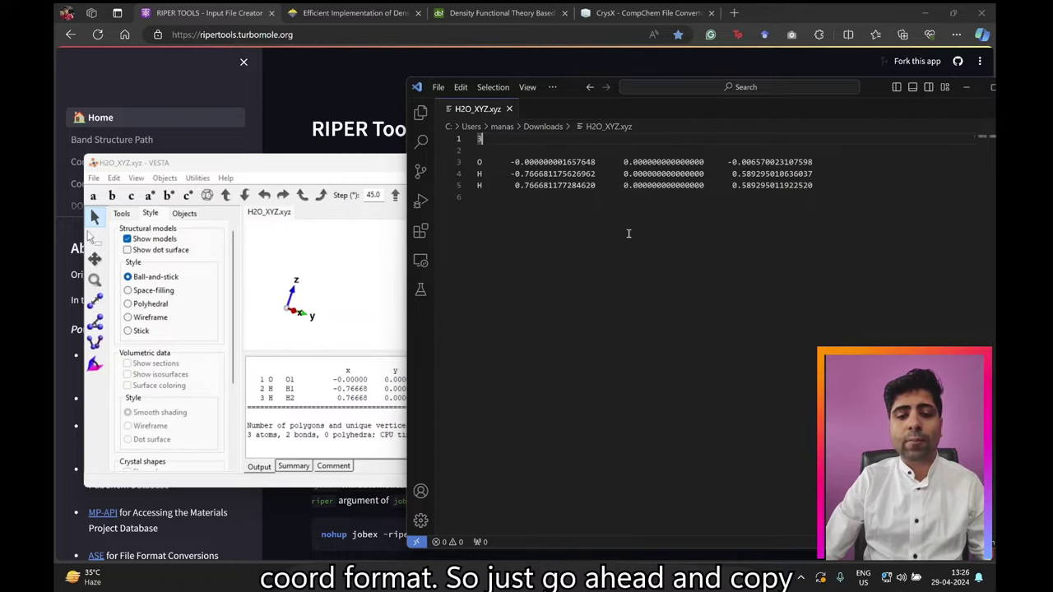
pyautogui.hotkey('ctrl', 'a')
pyautogui.hotkey('ctrl', 'c')
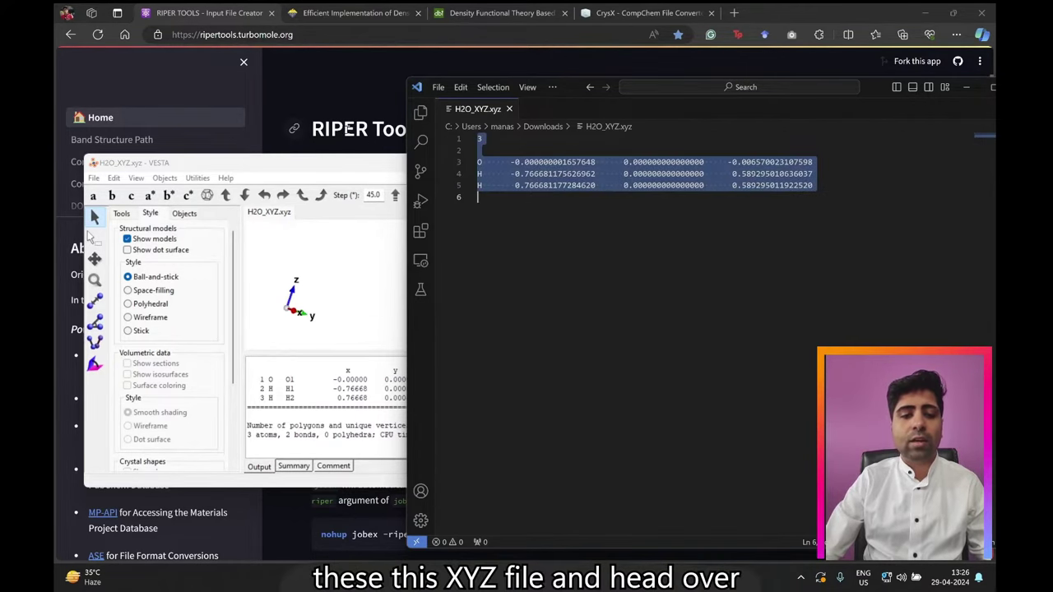
# Switch to the RIPER Tools web app in the browser and open its Convert other formats to RIPER page.
pyautogui.click(271, 140)
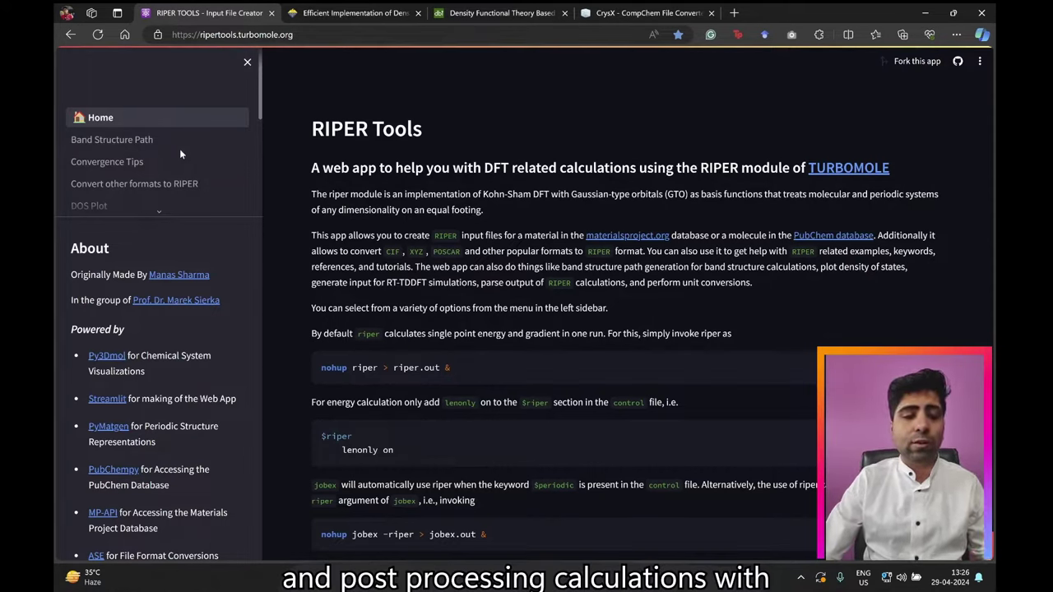
pyautogui.scroll(-1, 177, 179)
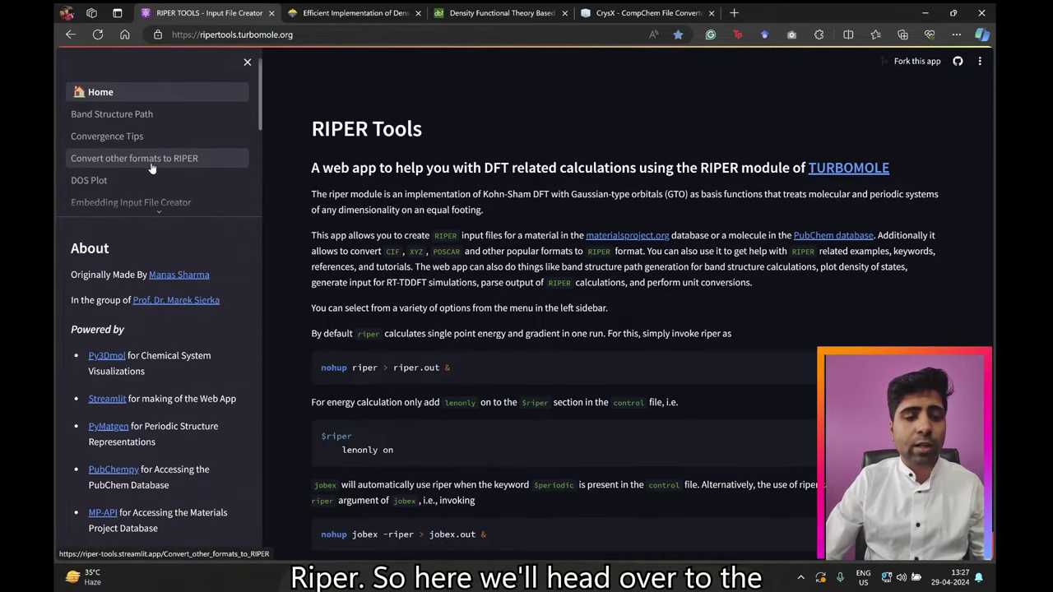
pyautogui.scroll(1, 232, 182)
pyautogui.click(237, 182)
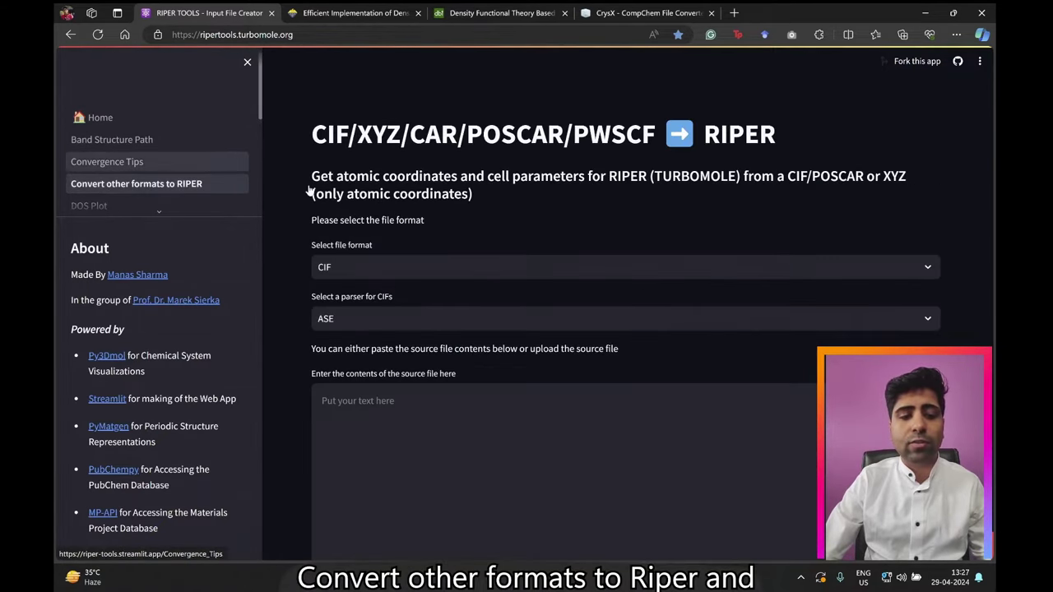
# Set the source file format to XYZ and paste the copied water coordinates as the source file contents.
pyautogui.scroll(-2, 337, 206)
pyautogui.scroll(-1, 337, 211)
pyautogui.click(360, 115)
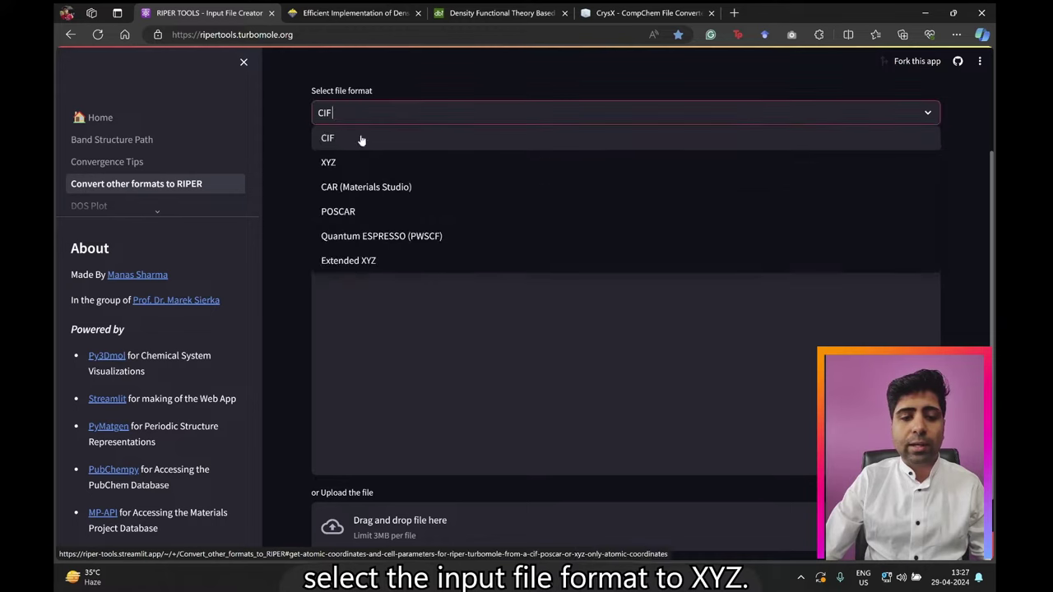
pyautogui.click(357, 161)
pyautogui.click(376, 263)
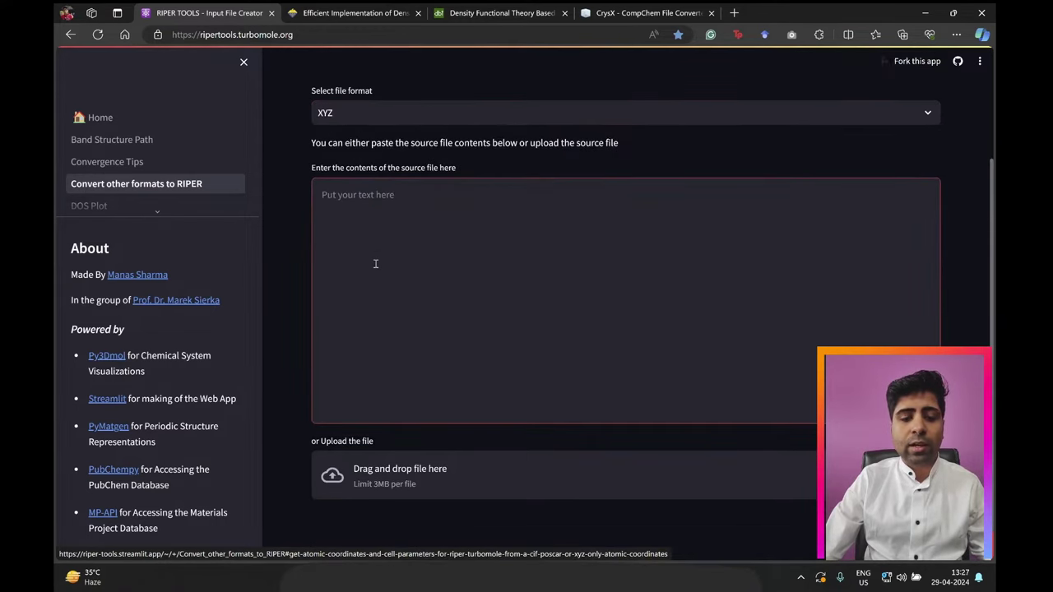
pyautogui.hotkey('ctrl', 'v')
# Copy the full generated RIPER coord file contents, from $coord through $end.
pyautogui.scroll(-4, 294, 287)
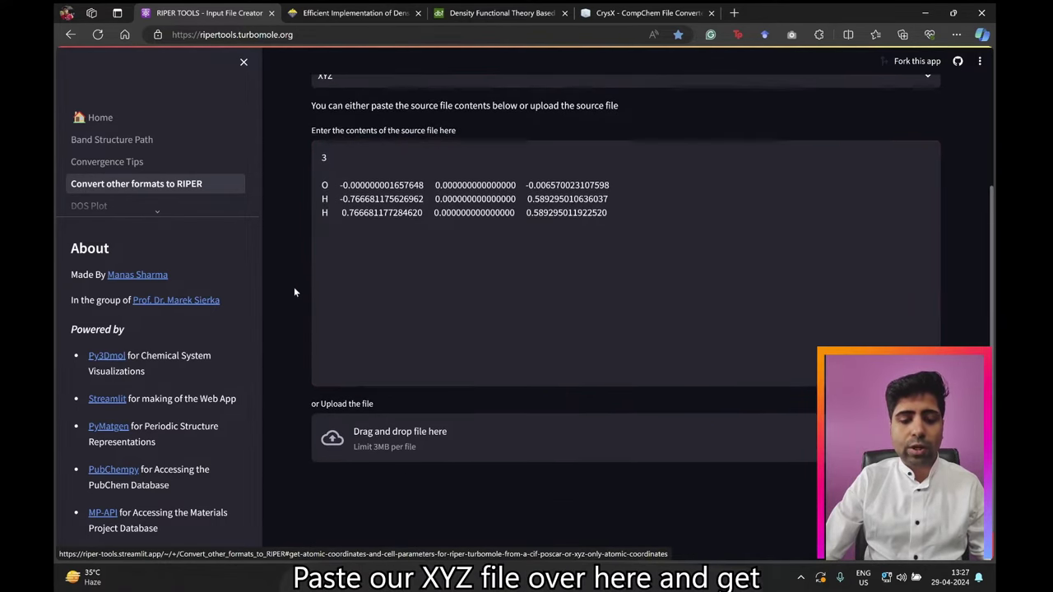
pyautogui.scroll(-4, 294, 287)
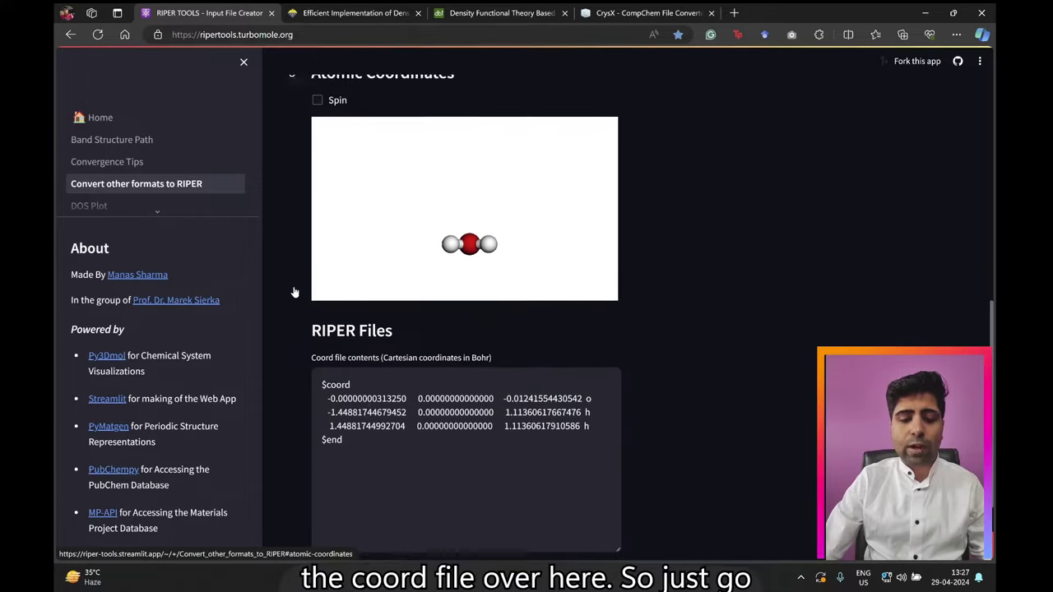
pyautogui.moveTo(359, 418); pyautogui.dragTo(317, 362)
pyautogui.hotkey('ctrl', 'c')
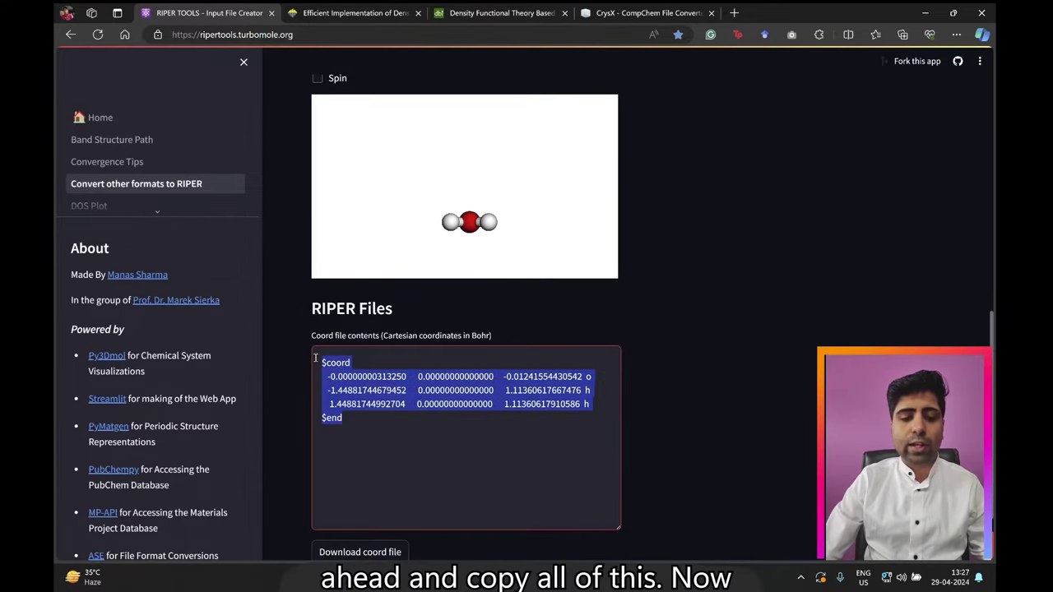
# Switch to the terminal, create a directory named RT-TDDFT inside turbomole_tutorial and change into it.
pyautogui.hotkey('alt', 'Tab')
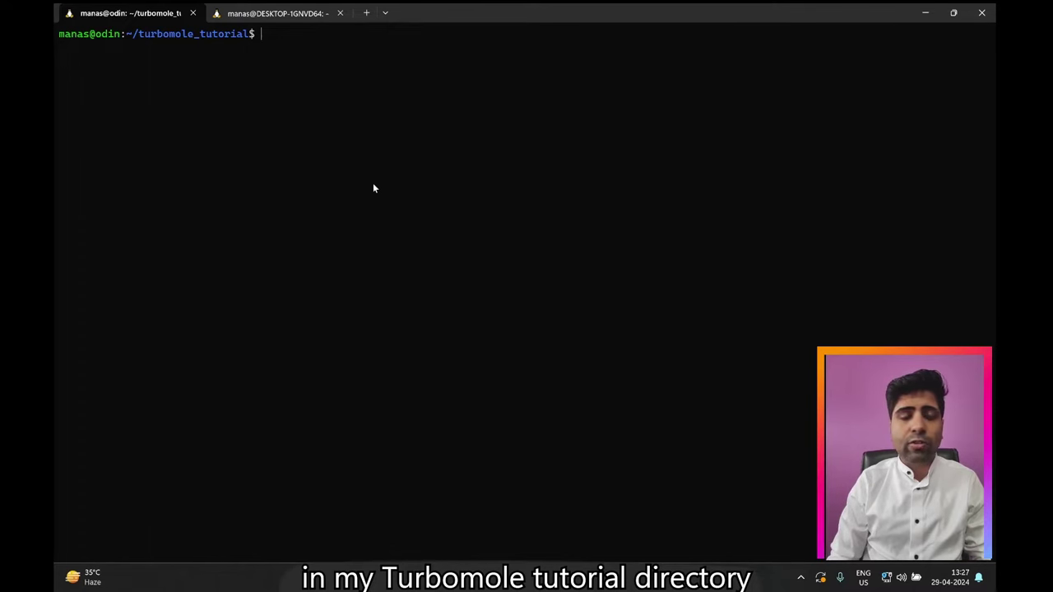
pyautogui.write('ls')
pyautogui.press('Return')
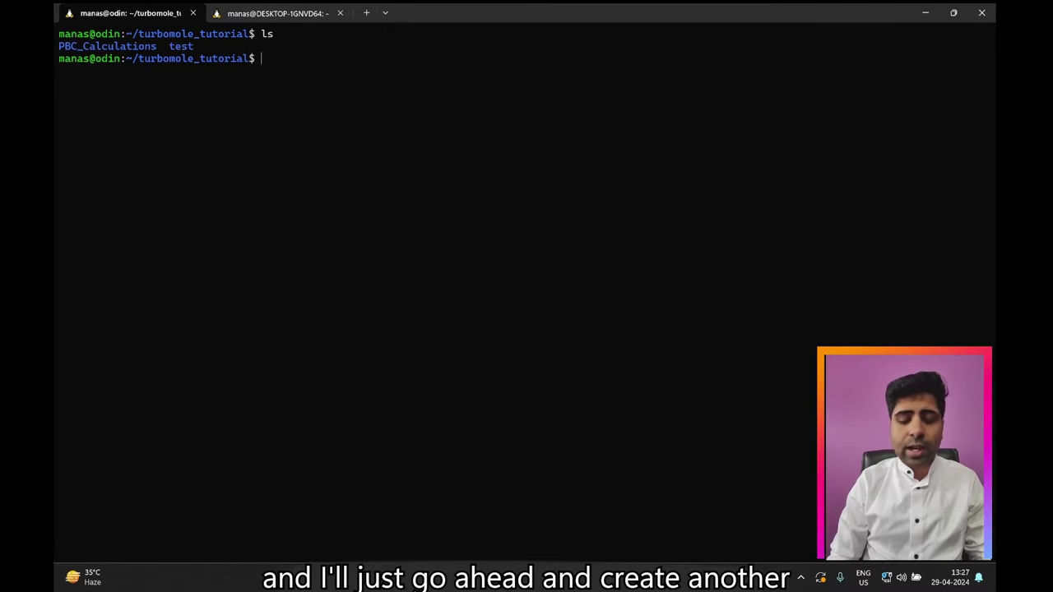
pyautogui.write('mkdir')
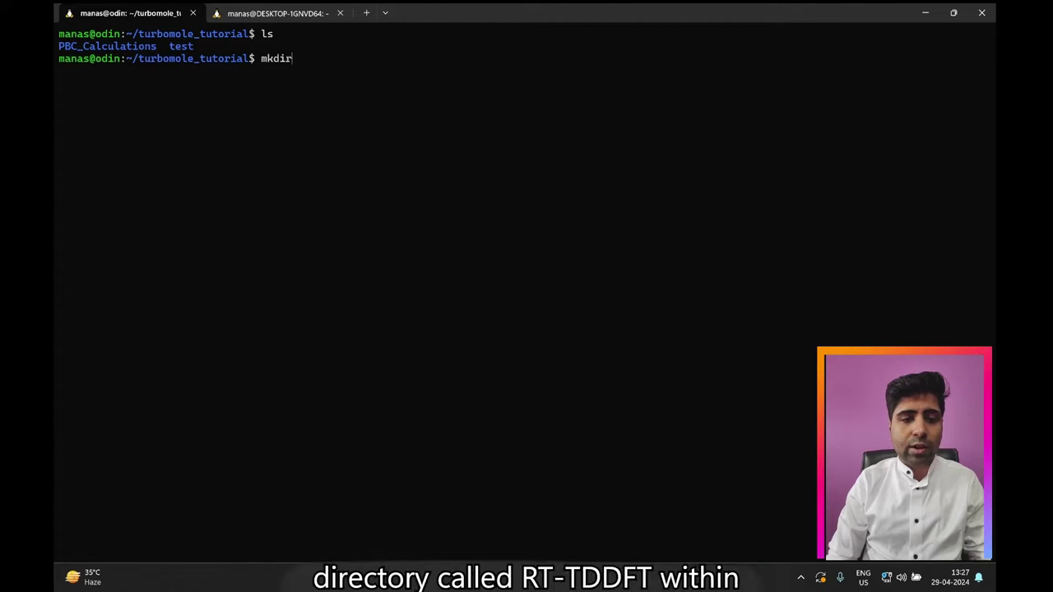
pyautogui.write(' RT-T')
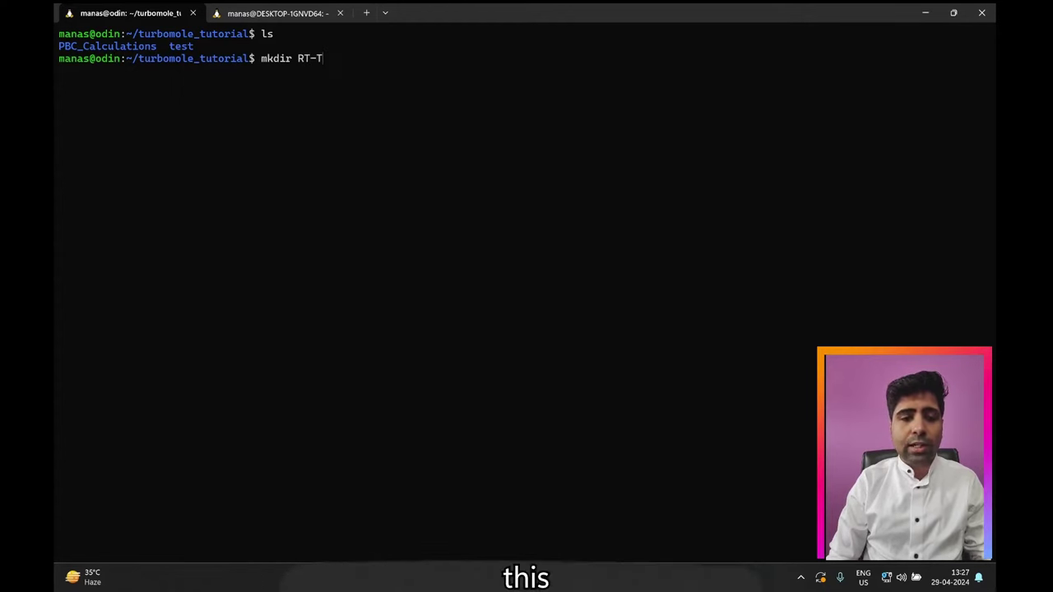
pyautogui.write('DFT')
pyautogui.press('Left')
pyautogui.press('Left')
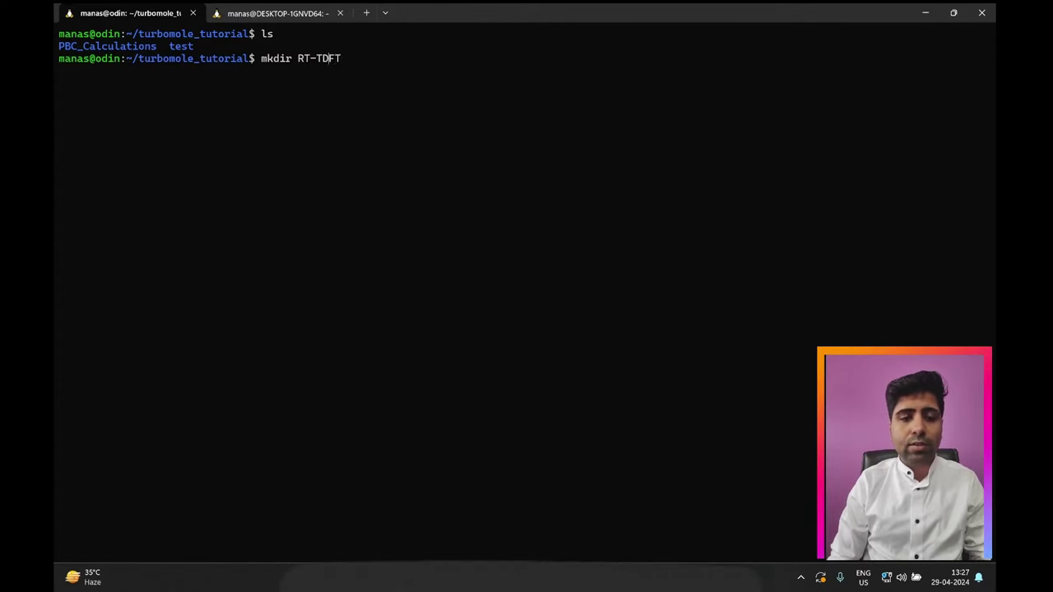
pyautogui.write('D')
pyautogui.press('Return')
pyautogui.write('cd R')
pyautogui.press('Tab')
pyautogui.press('Return')
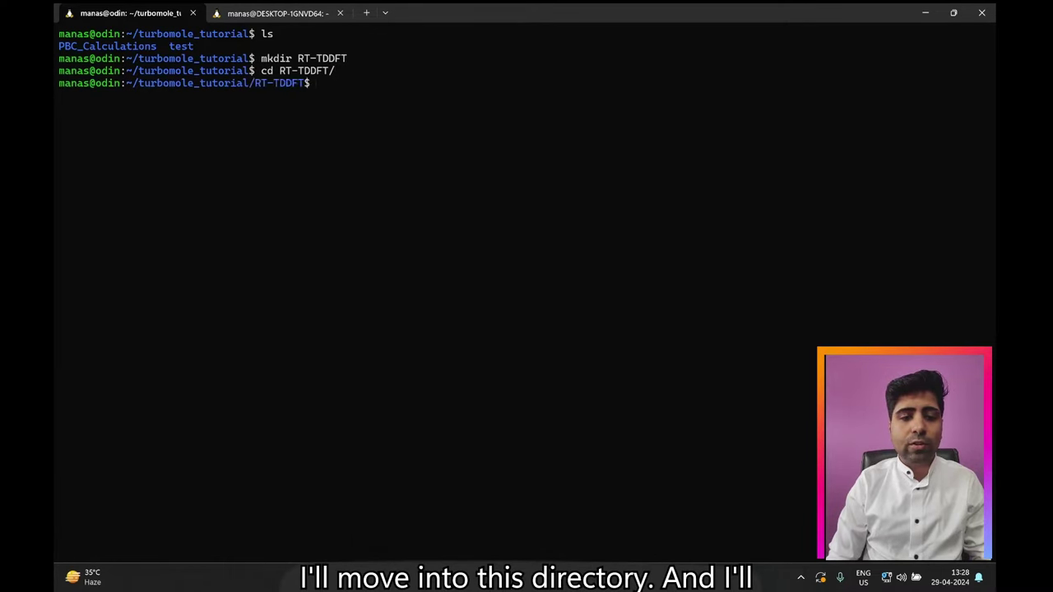
# Create a directory named H2O inside RT-TDDFT, change into it and list its contents.
pyautogui.write('ls')
pyautogui.press('Return')
pyautogui.write('mkd')
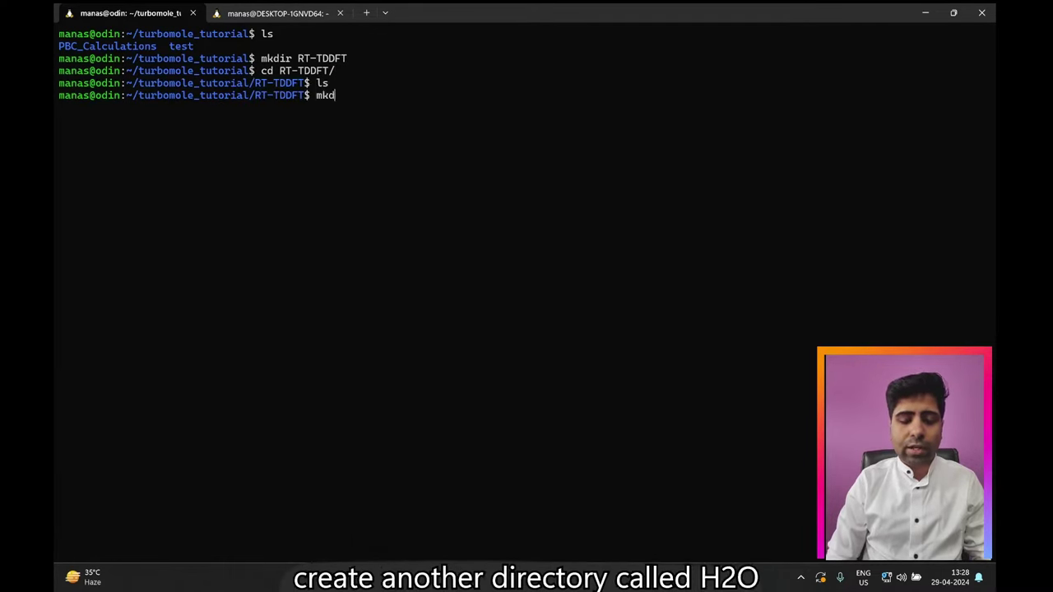
pyautogui.write('ir H2O')
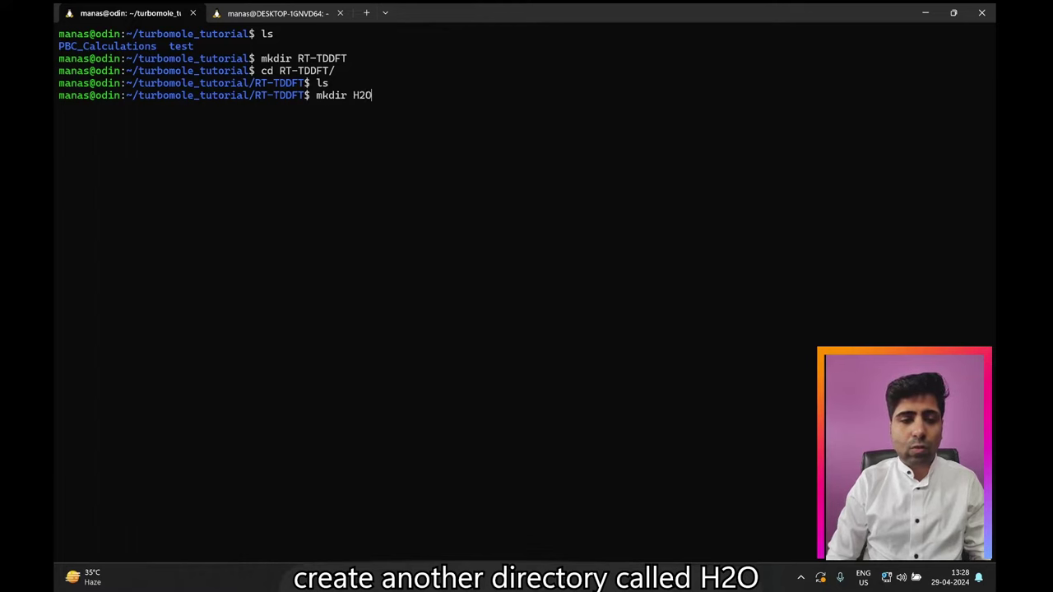
pyautogui.press('Return')
pyautogui.write('cd H2O/')
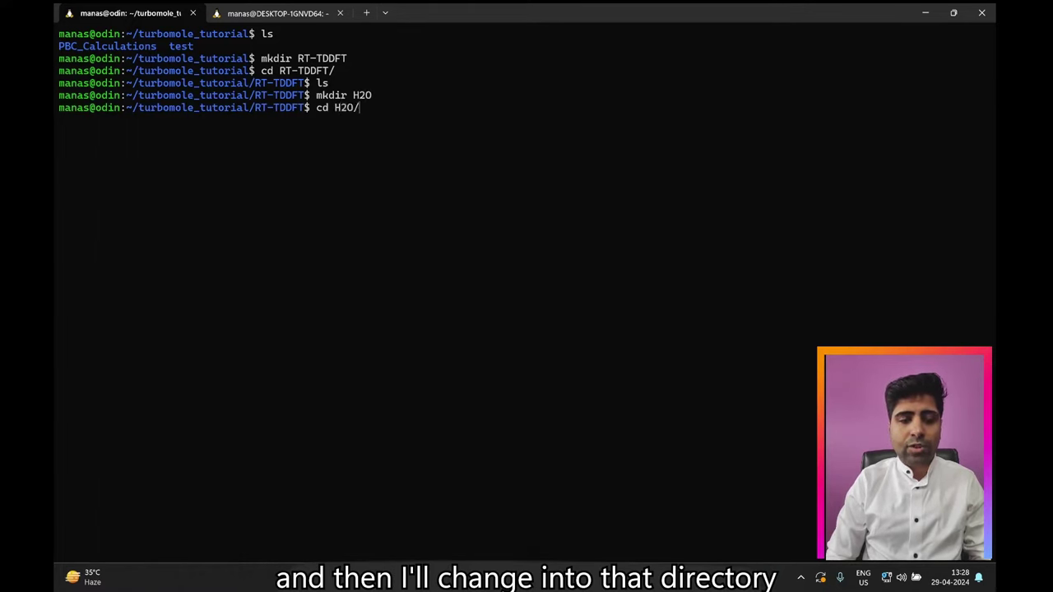
pyautogui.press('Return')
pyautogui.write('ls')
pyautogui.press('Return')
# Create a file named coord with nano, paste the copied coordinates into it, save it and list the directory.
pyautogui.write('nano coord')
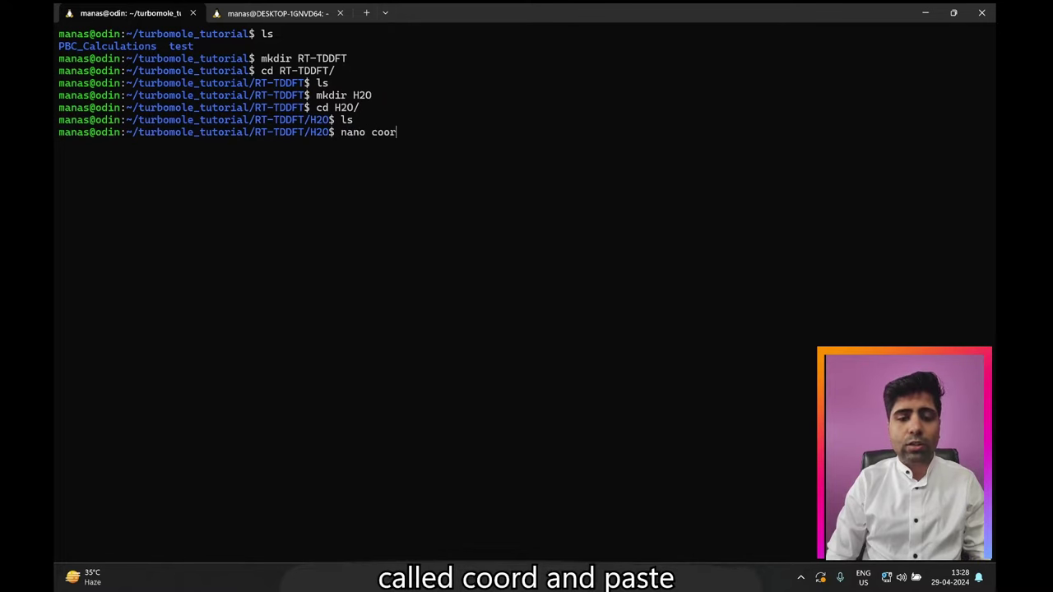
pyautogui.press('Return')
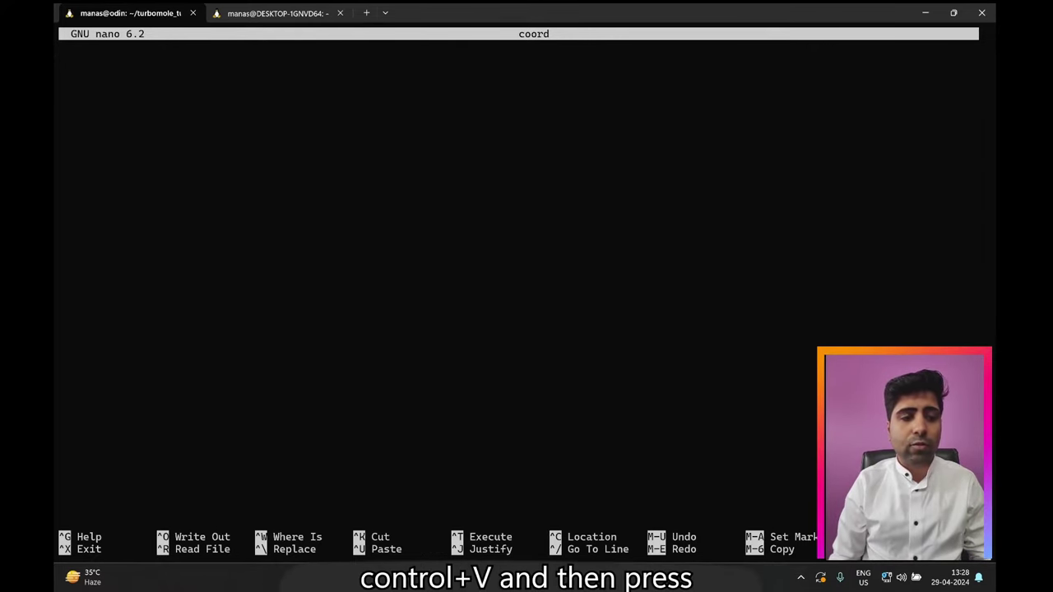
pyautogui.hotkey('ctrl', 'v')
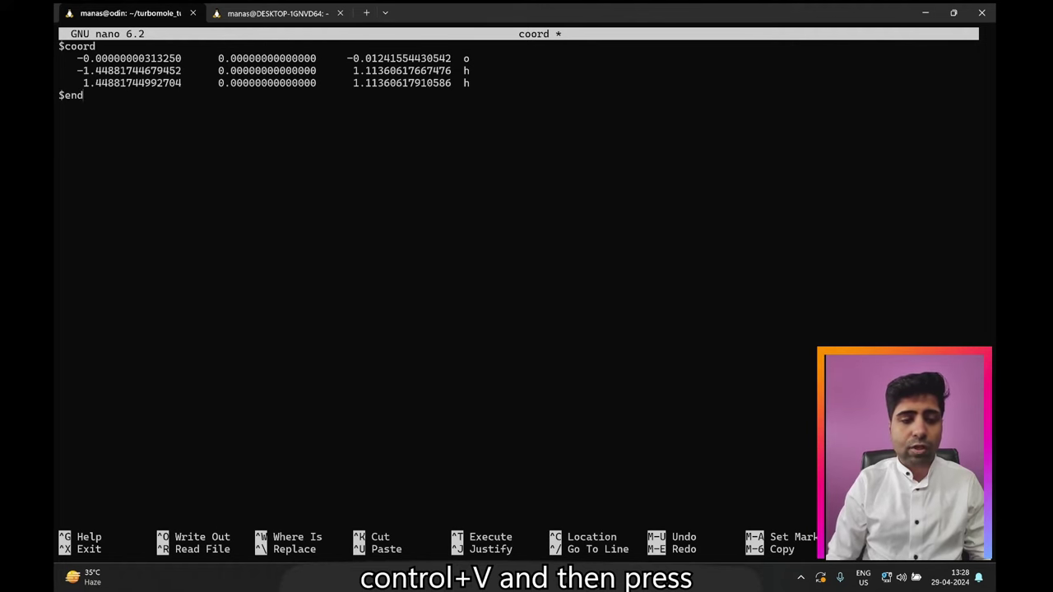
pyautogui.hotkey('ctrl', 'o')
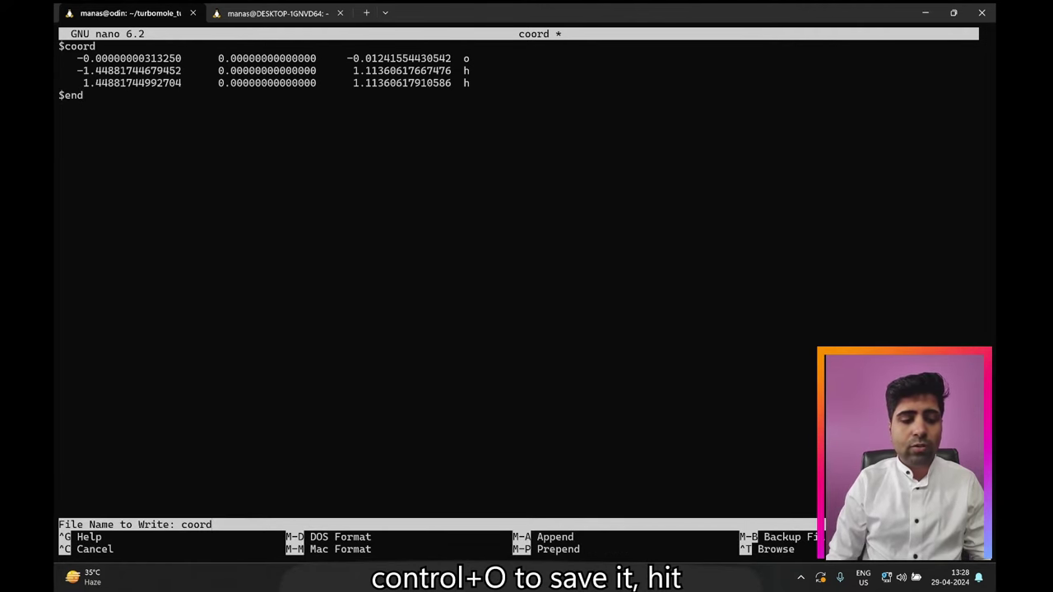
pyautogui.press('Return')
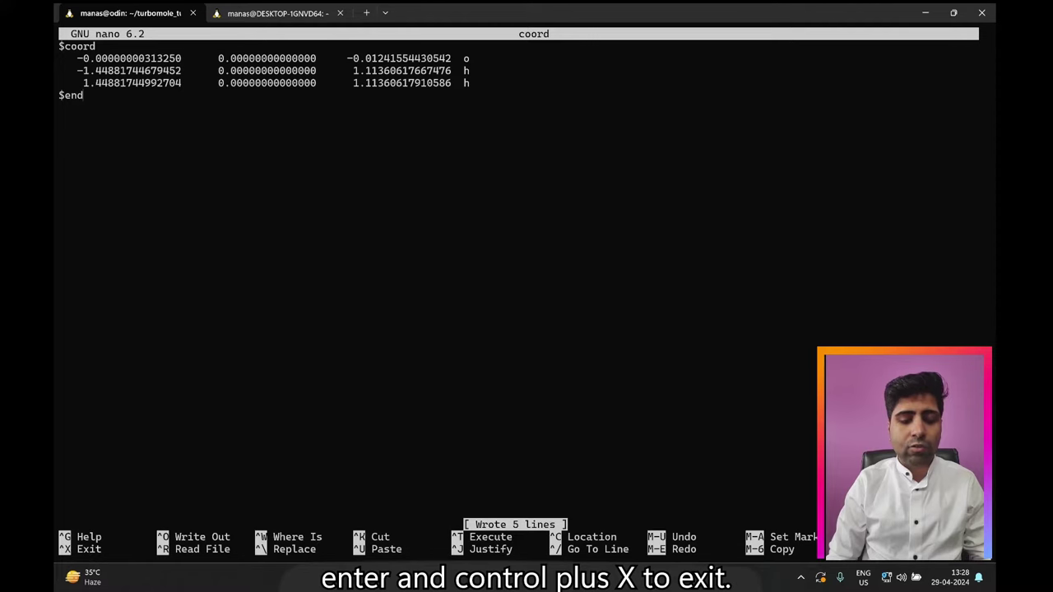
pyautogui.hotkey('ctrl', 'x')
pyautogui.write('ls')
pyautogui.press('Return')
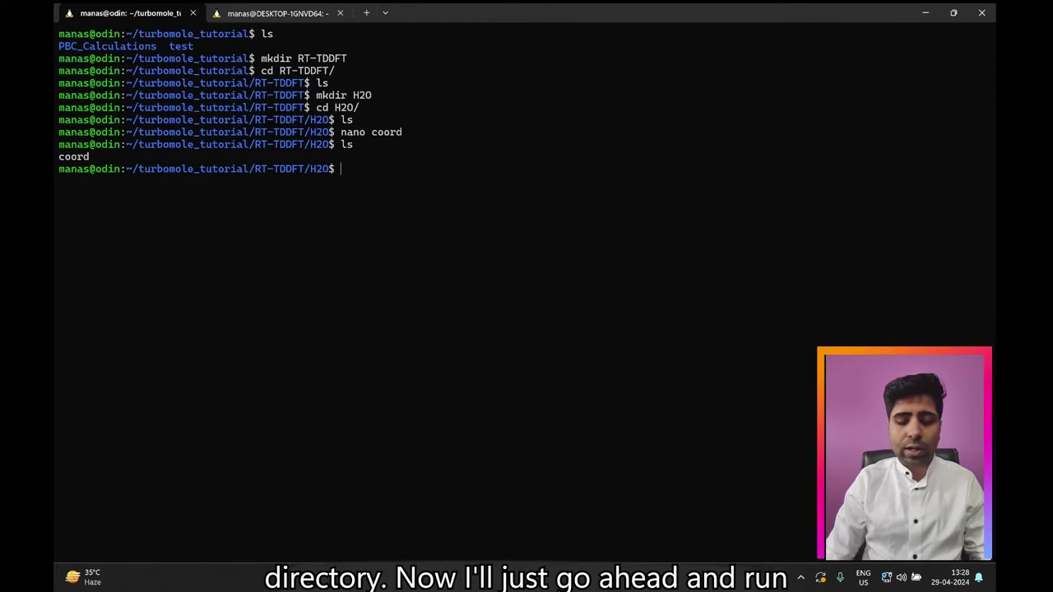
# Run define without reading a default-data file and leave the calculation title empty.
pyautogui.write('define')
pyautogui.press('Return')
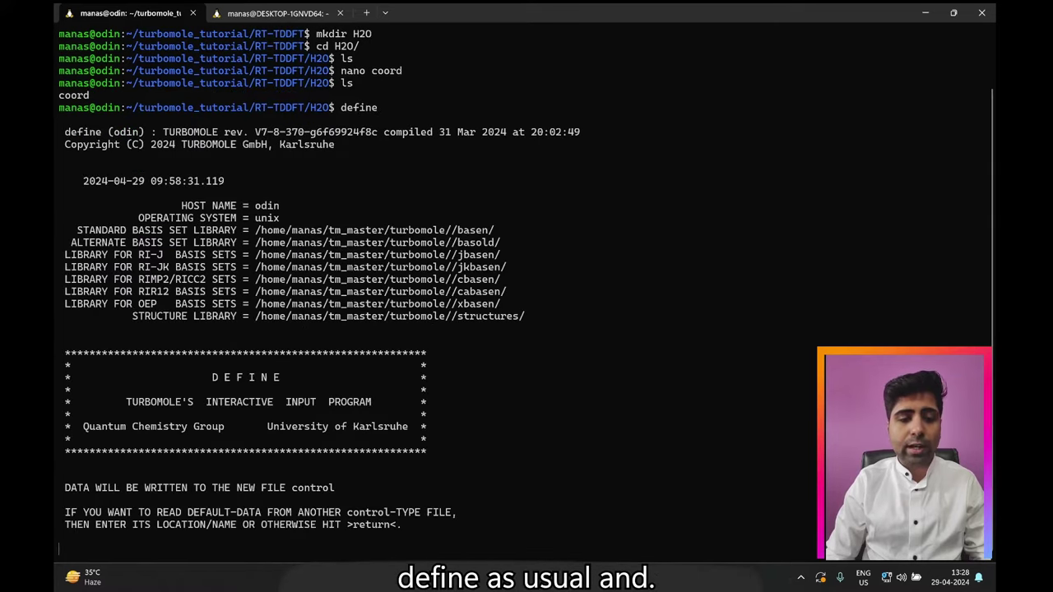
pyautogui.press('Return')
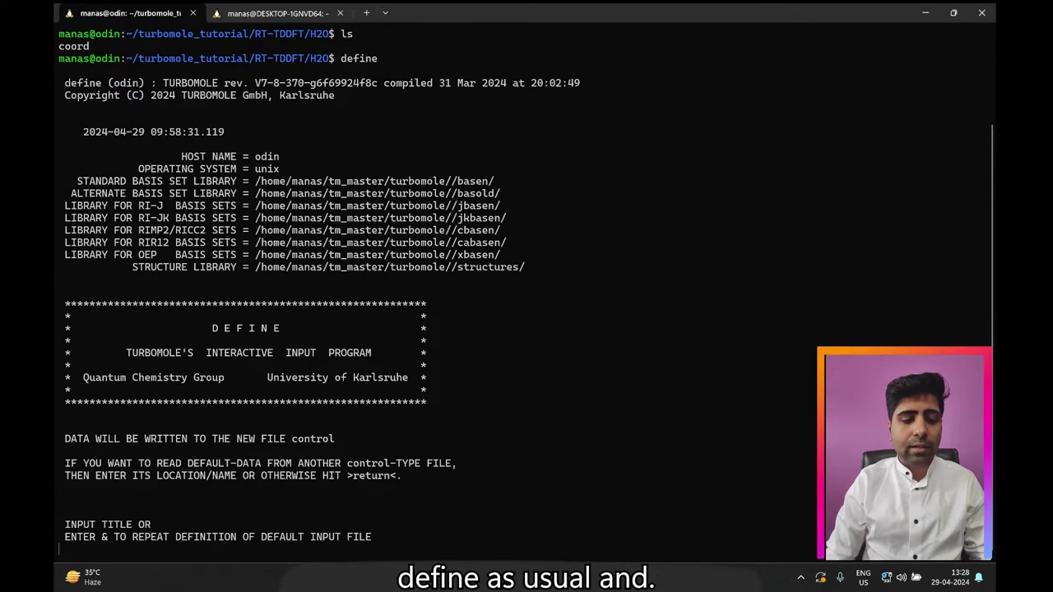
pyautogui.press('Return')
# Add the atomic coordinates from the file coord to the molecular geometry.
pyautogui.write('a coord')
pyautogui.press('Return')
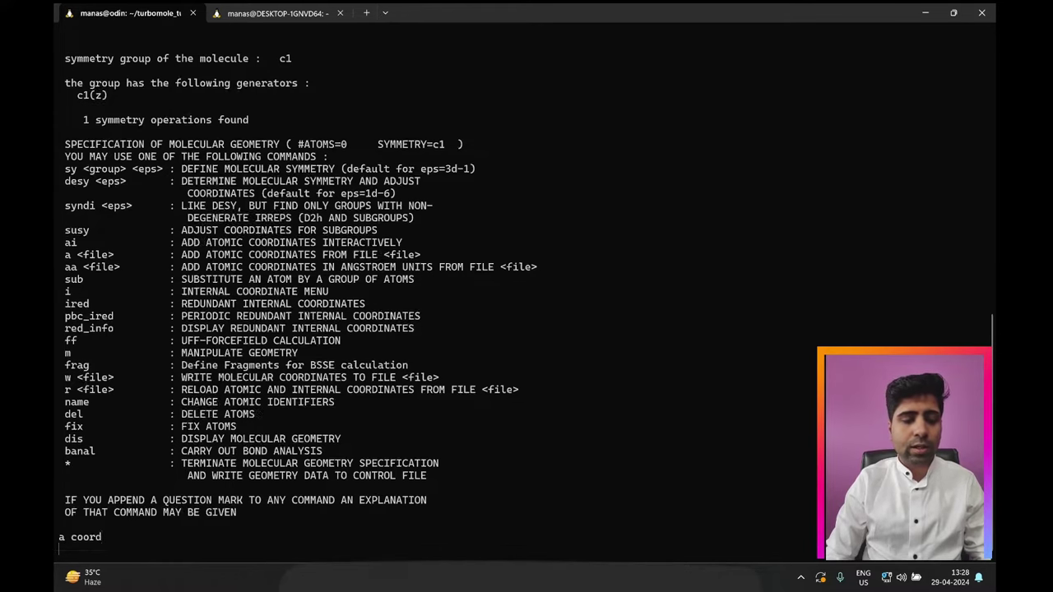
pyautogui.moveTo(65, 102); pyautogui.dragTo(384, 110)
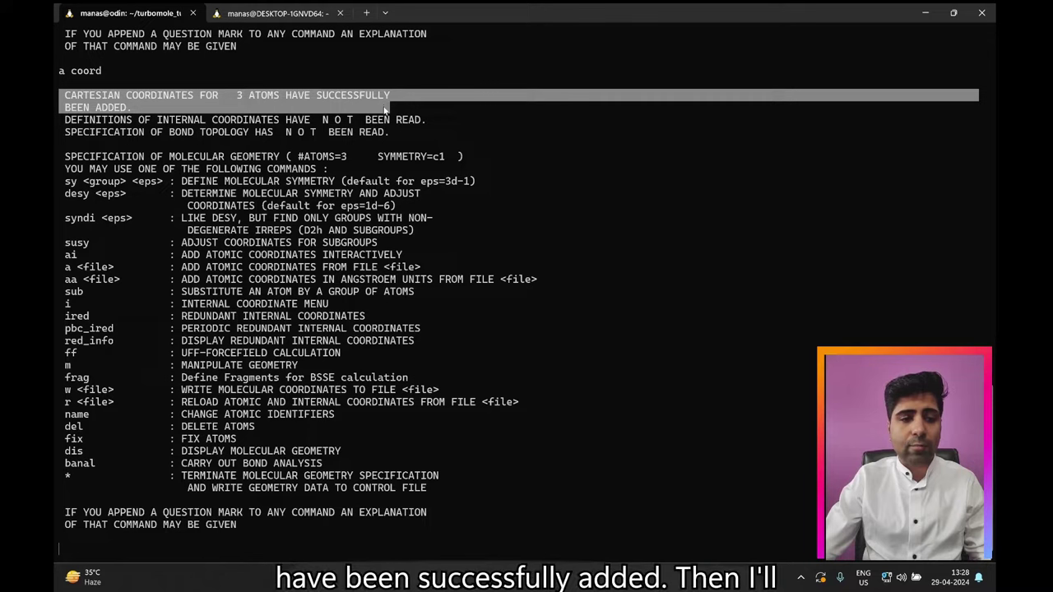
pyautogui.click(384, 110)
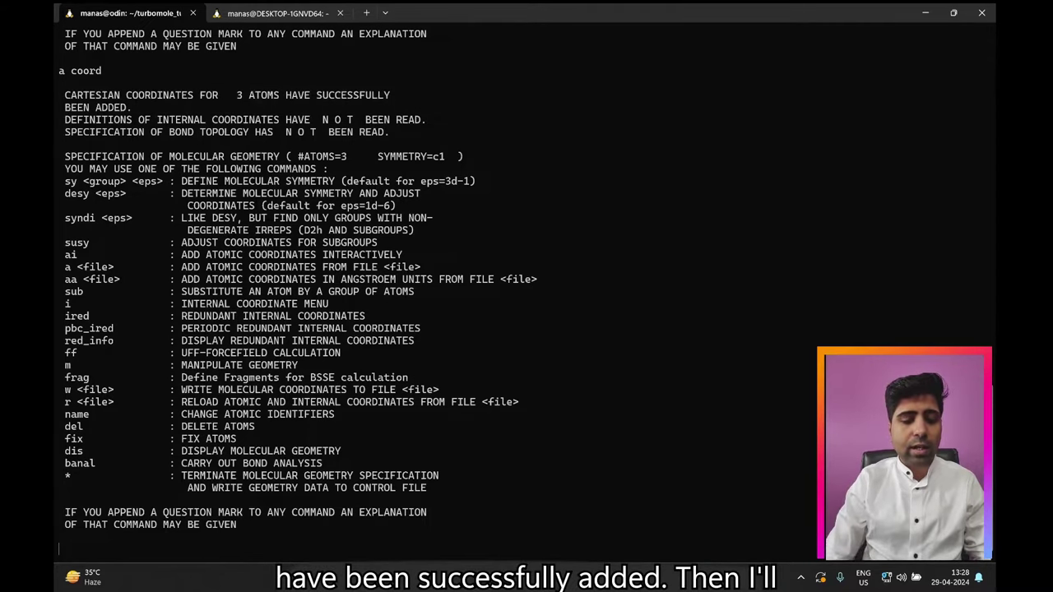
# Terminate the molecular geometry specification and answer no to continue without internal coordinates.
pyautogui.write('*')
pyautogui.press('Return')
pyautogui.write('no')
pyautogui.press('Return')
# Assign the def2-SVP basis set to all atoms.
pyautogui.write('b all ef2-')
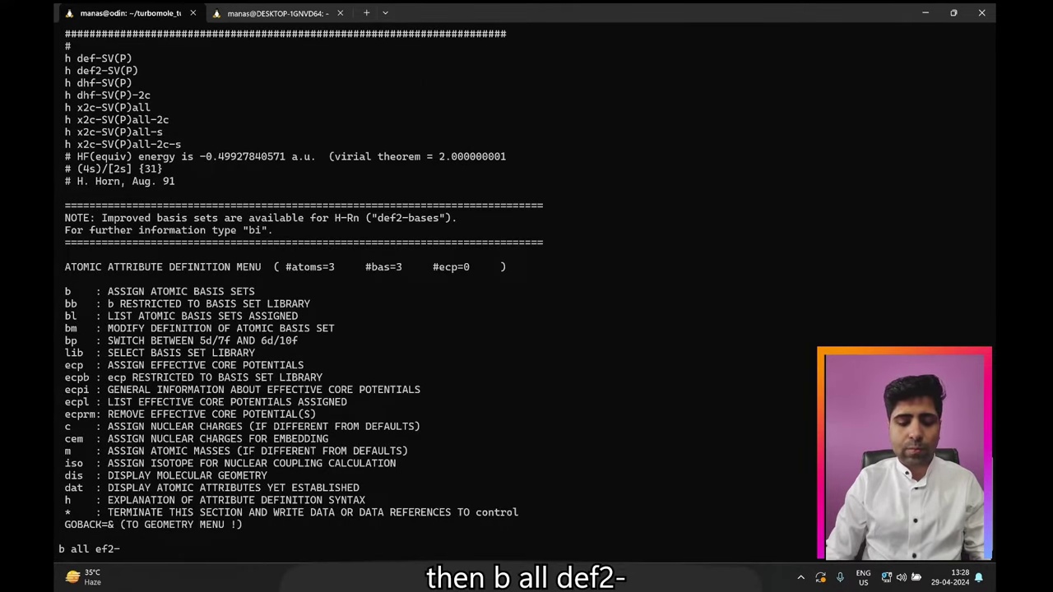
pyautogui.write('SVP')
pyautogui.press('Left')
pyautogui.press('Left')
pyautogui.press('Left')
pyautogui.press('Left')
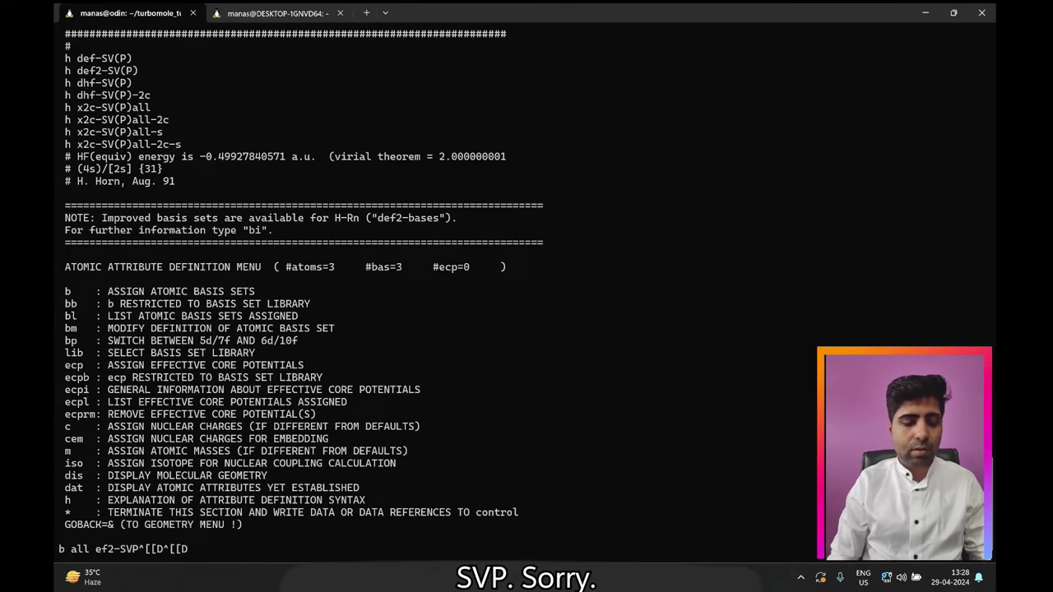
pyautogui.press('BackSpace')
pyautogui.press('BackSpace')
pyautogui.press('BackSpace')
pyautogui.press('BackSpace')
pyautogui.press('BackSpace')
pyautogui.press('BackSpace')
pyautogui.press('BackSpace')
pyautogui.press('BackSpace')
pyautogui.press('BackSpace')
pyautogui.press('BackSpace')
pyautogui.press('BackSpace')
pyautogui.press('BackSpace')
pyautogui.press('BackSpace')
pyautogui.press('BackSpace')
pyautogui.press('BackSpace')
pyautogui.press('BackSpace')
pyautogui.press('BackSpace')
pyautogui.press('BackSpace')
pyautogui.press('BackSpace')
pyautogui.write('def2-SVP')
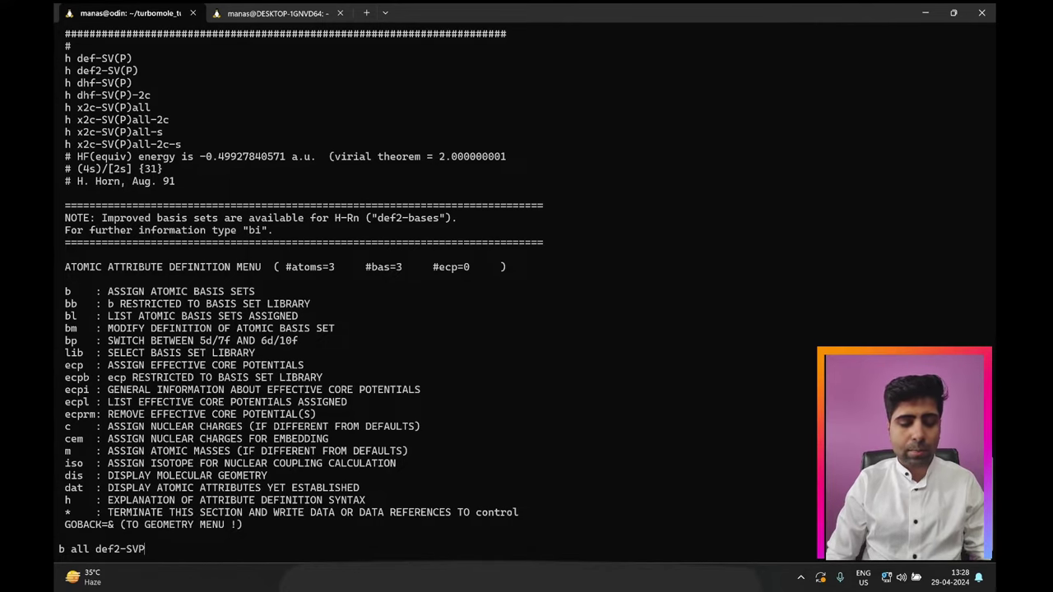
pyautogui.press('Return')
# List the assigned atomic basis sets to check them, and terminate the atomic attribute section.
pyautogui.write('bl')
pyautogui.press('Return')
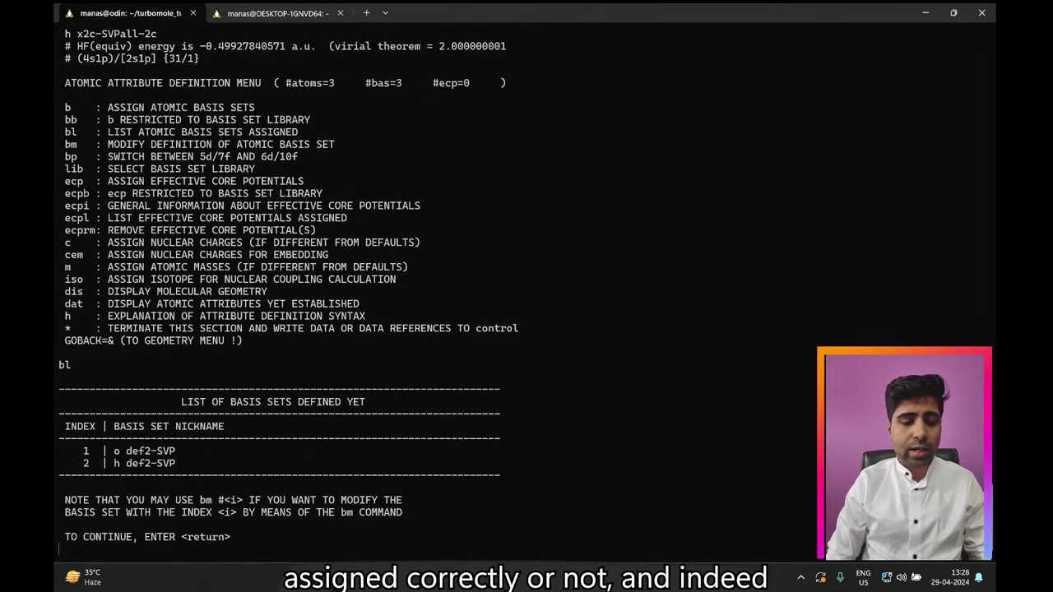
pyautogui.moveTo(76, 380); pyautogui.dragTo(213, 461)
pyautogui.click(210, 455)
pyautogui.press('Return')
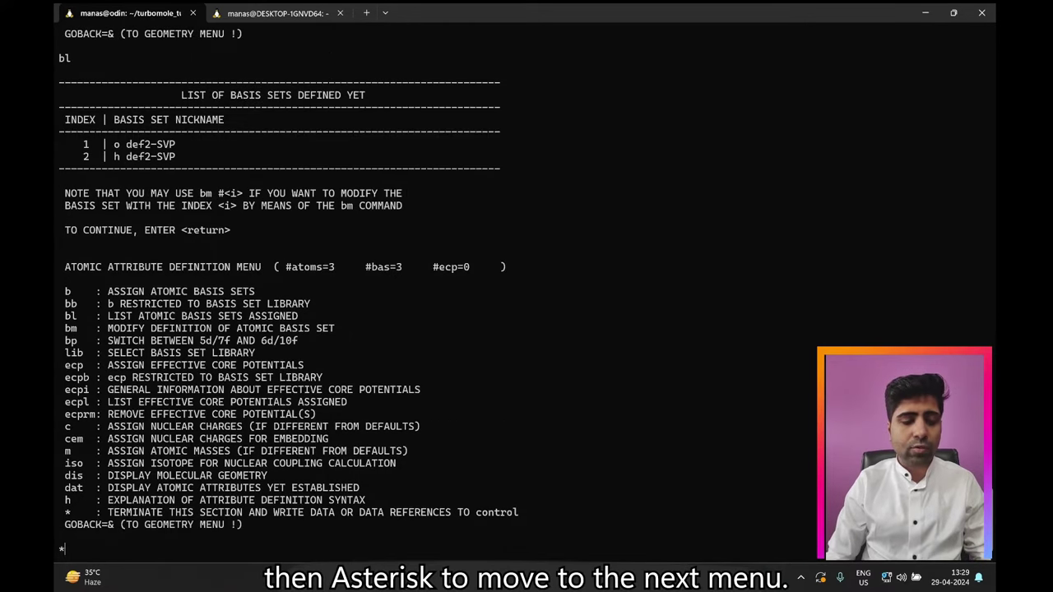
pyautogui.write('*')
pyautogui.press('Return')
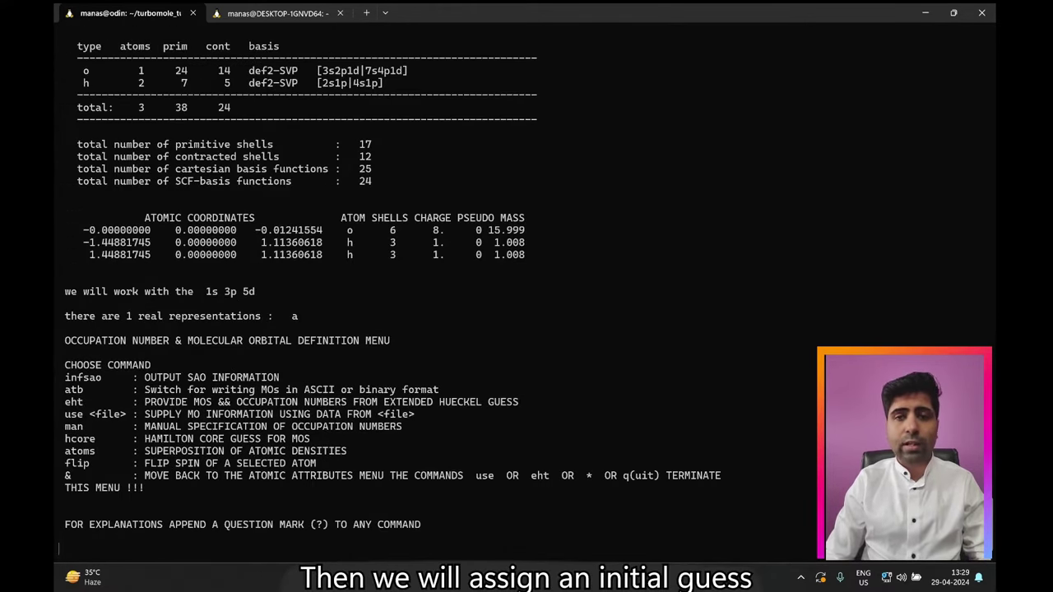
# Generate the initial orbitals from an extended Hückel guess with default parameters, molecular charge 0 and the proposed occupation.
pyautogui.write('eht')
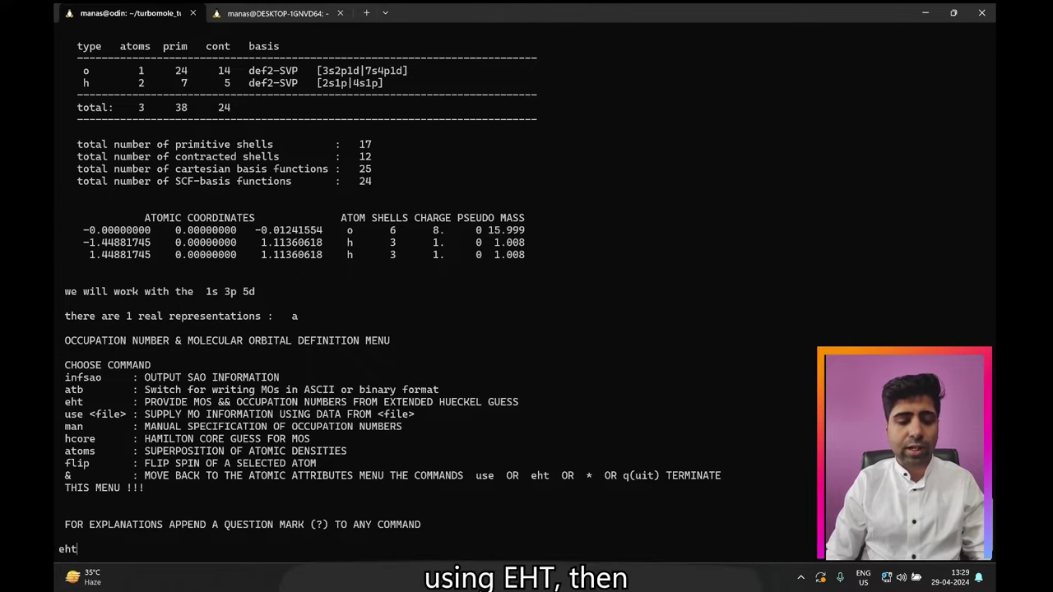
pyautogui.press('Return')
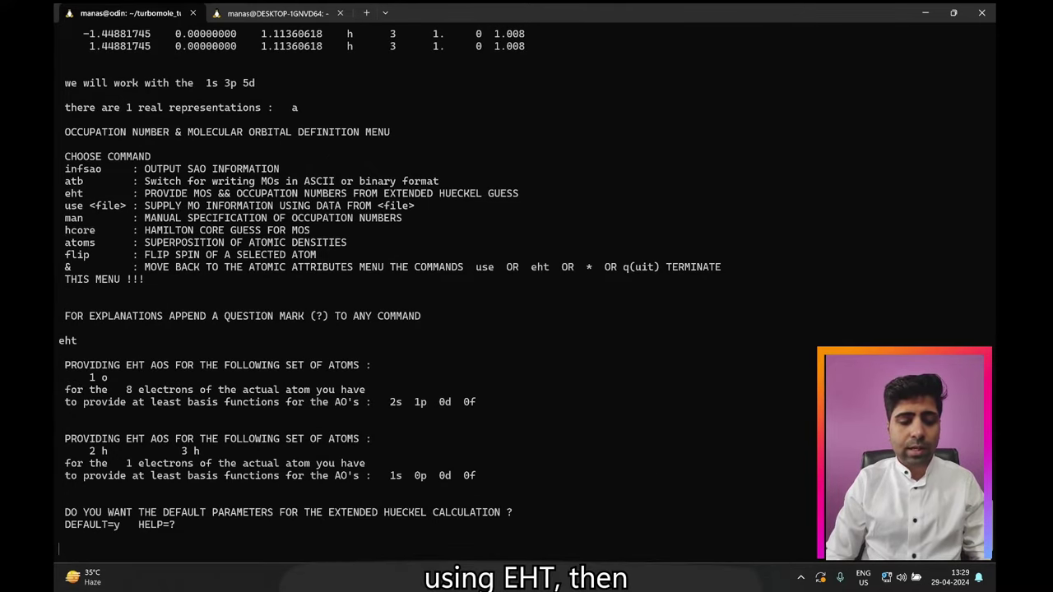
pyautogui.write('y')
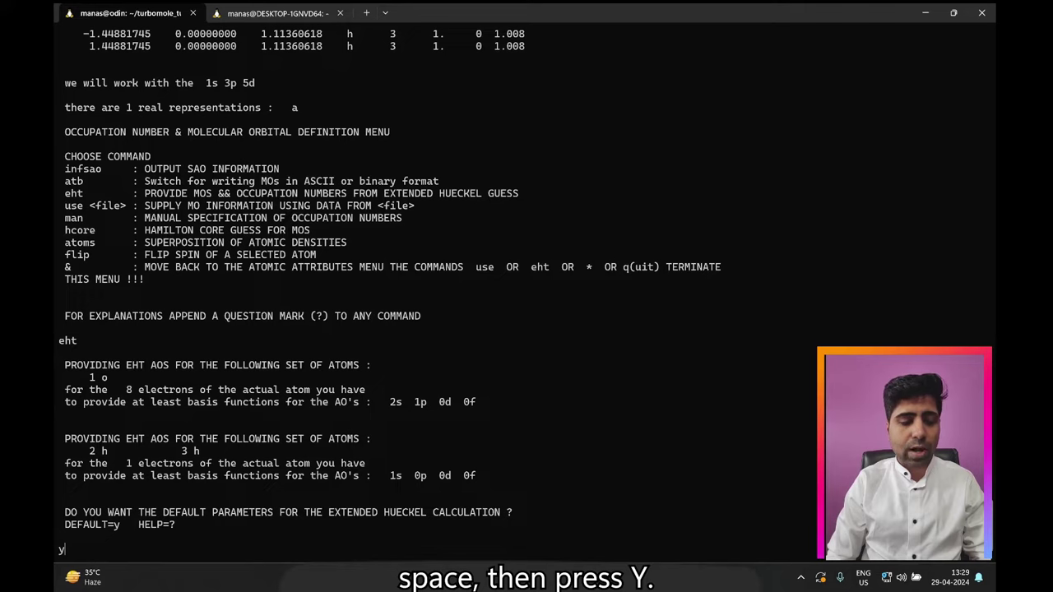
pyautogui.press('Return')
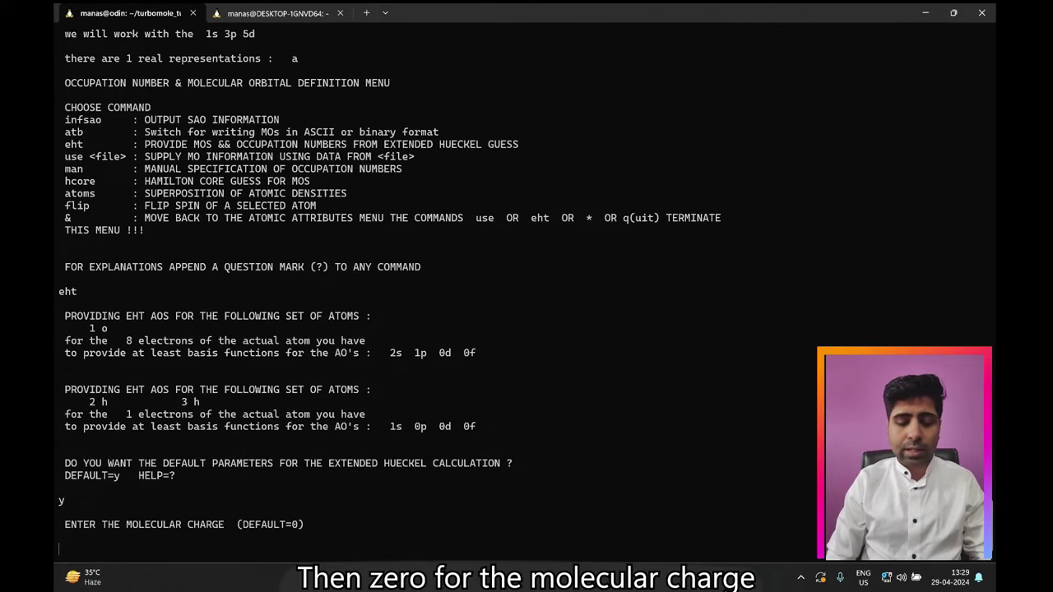
pyautogui.write('0')
pyautogui.press('Return')
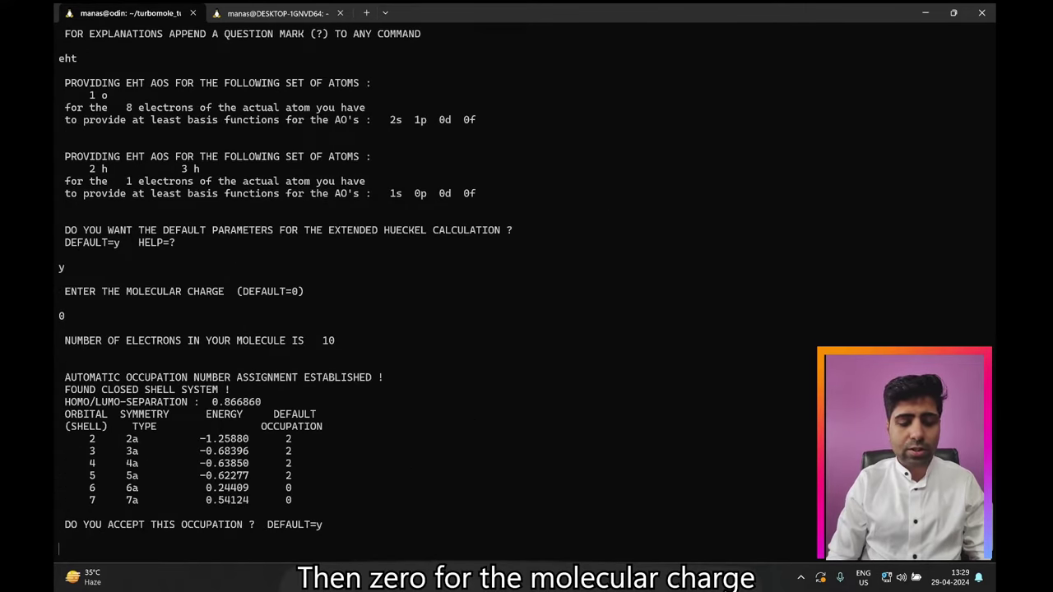
pyautogui.write('y')
pyautogui.press('Return')
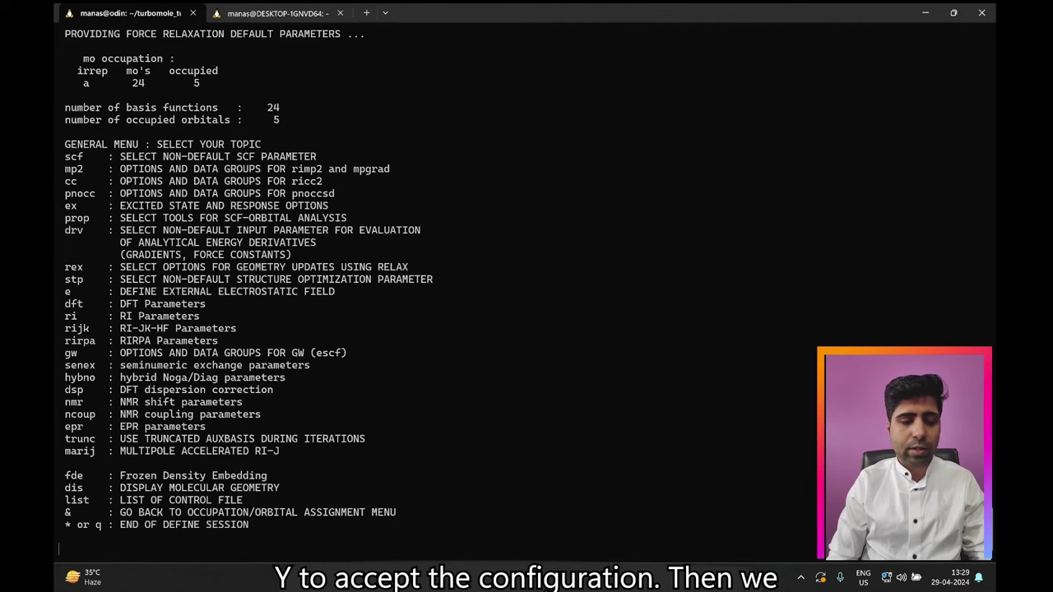
# Switch on DFT with the pbe functional and return to the general menu.
pyautogui.write('dft')
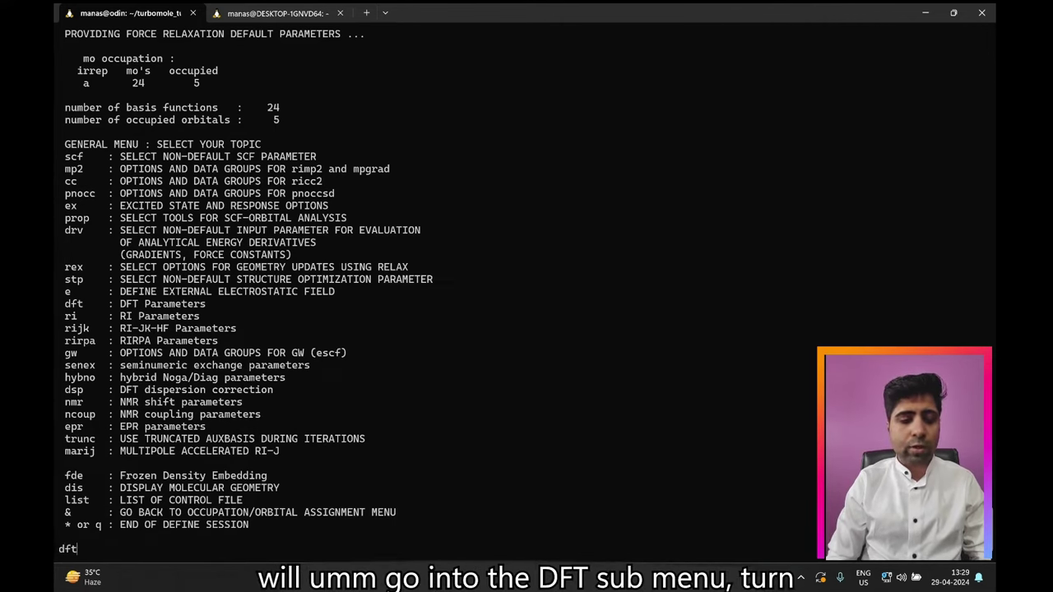
pyautogui.press('Return')
pyautogui.write('on')
pyautogui.press('Return')
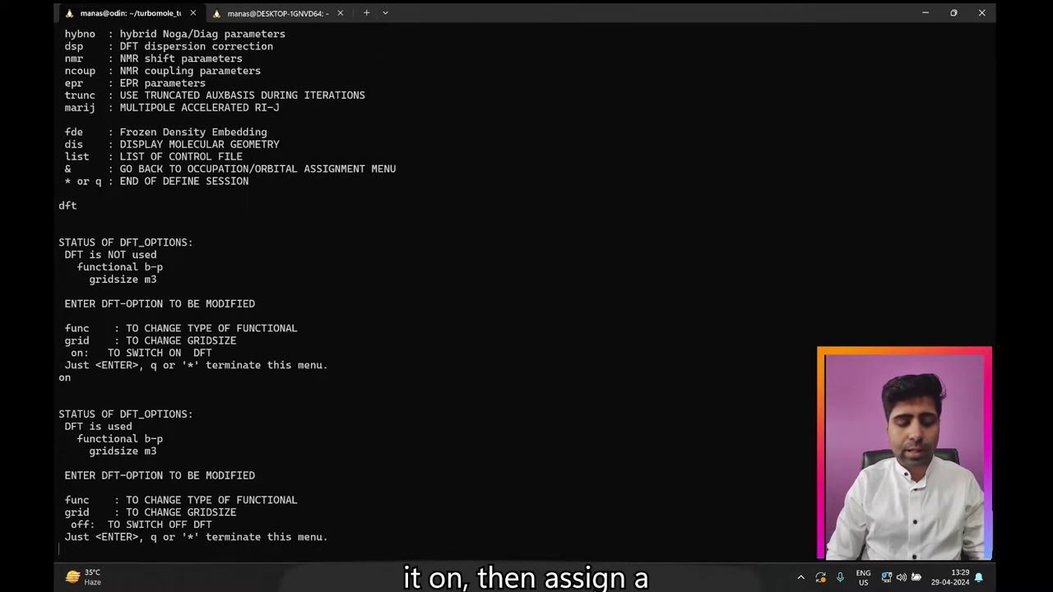
pyautogui.write('func pbe')
pyautogui.press('Return')
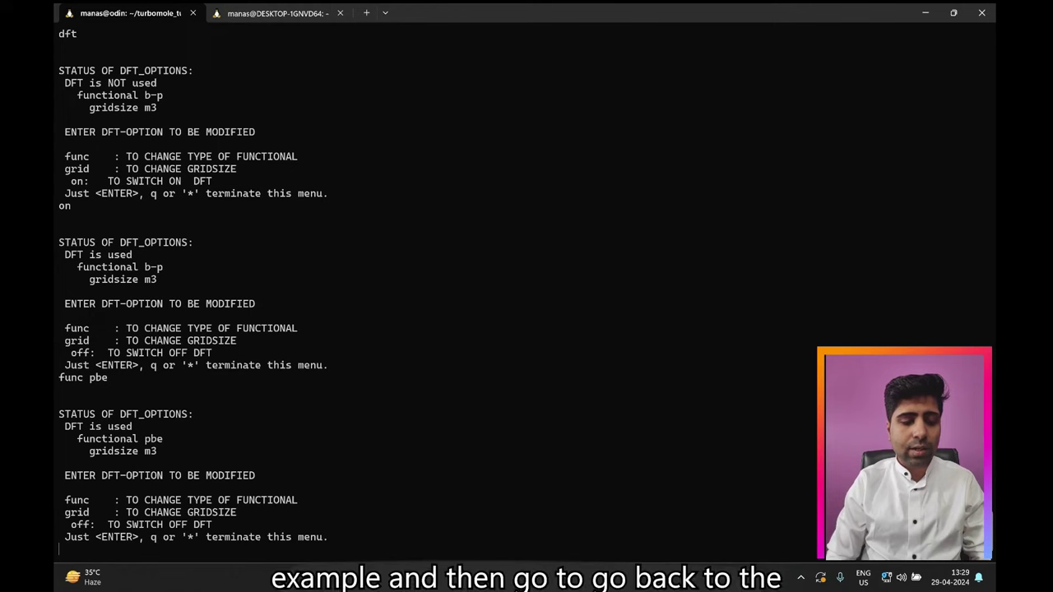
pyautogui.write('*')
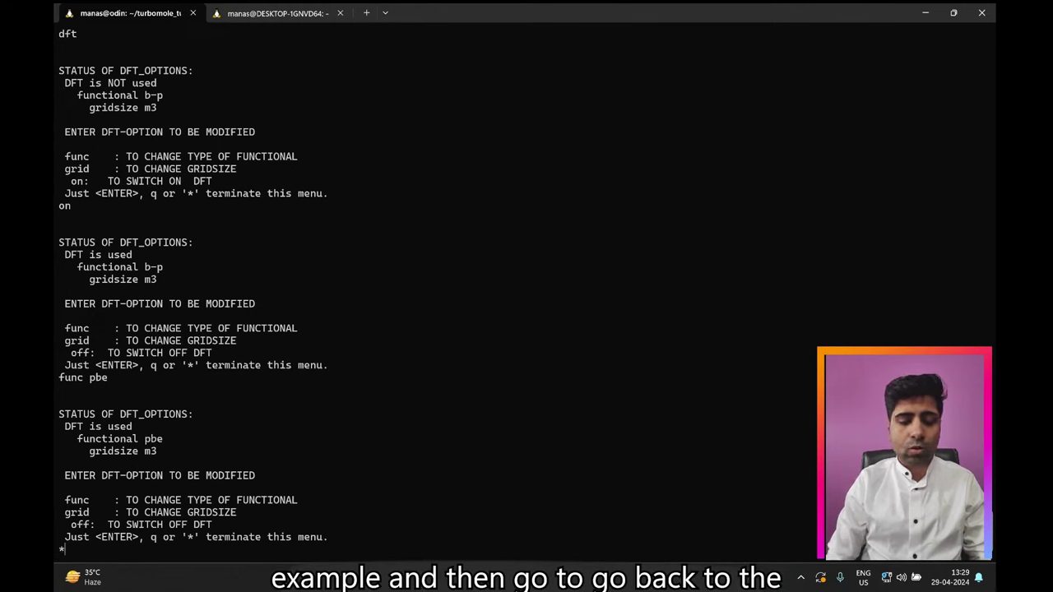
pyautogui.press('Return')
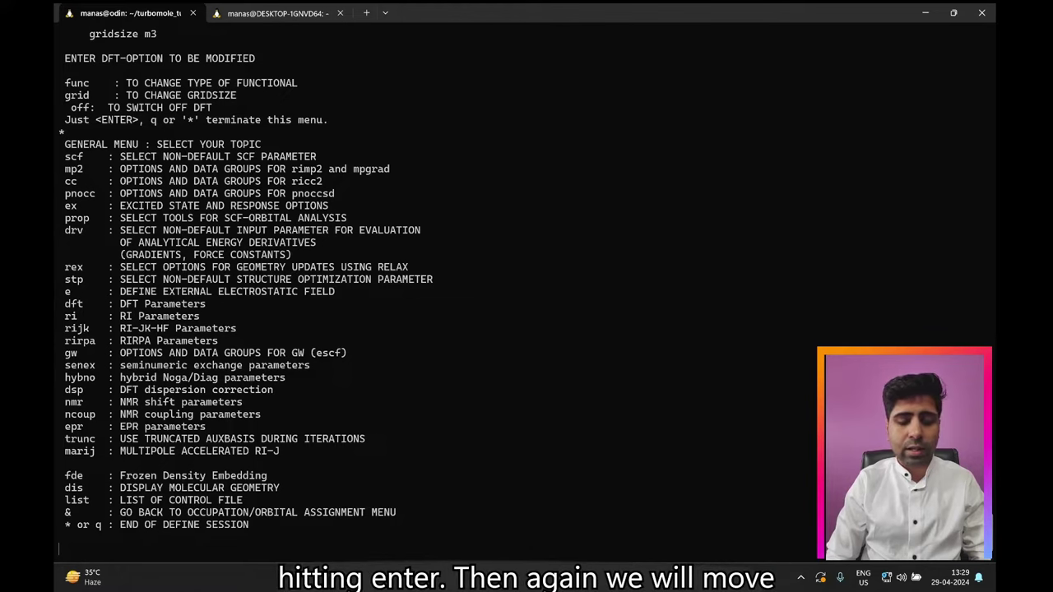
# Switch on RI and assign the universal auxiliary RI-J basis set to all atoms.
pyautogui.write('ri')
pyautogui.press('Return')
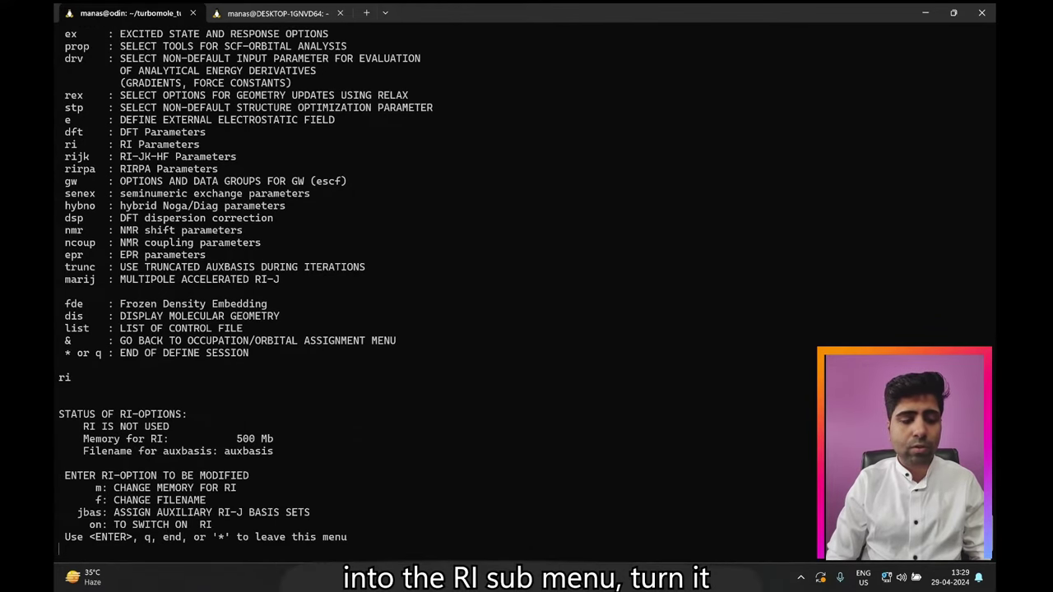
pyautogui.write('on')
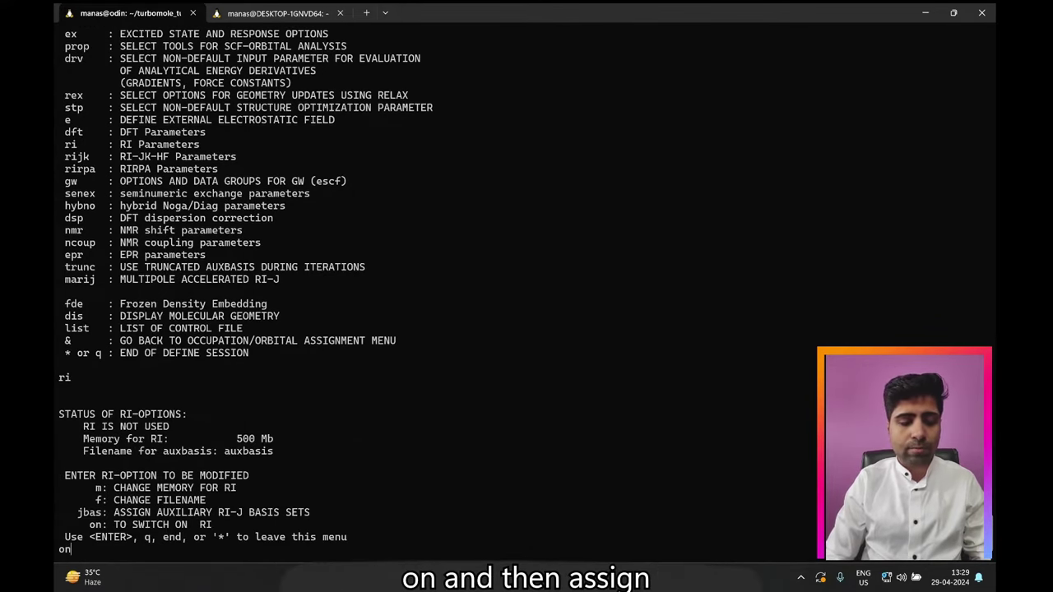
pyautogui.press('Return')
pyautogui.write('jbas')
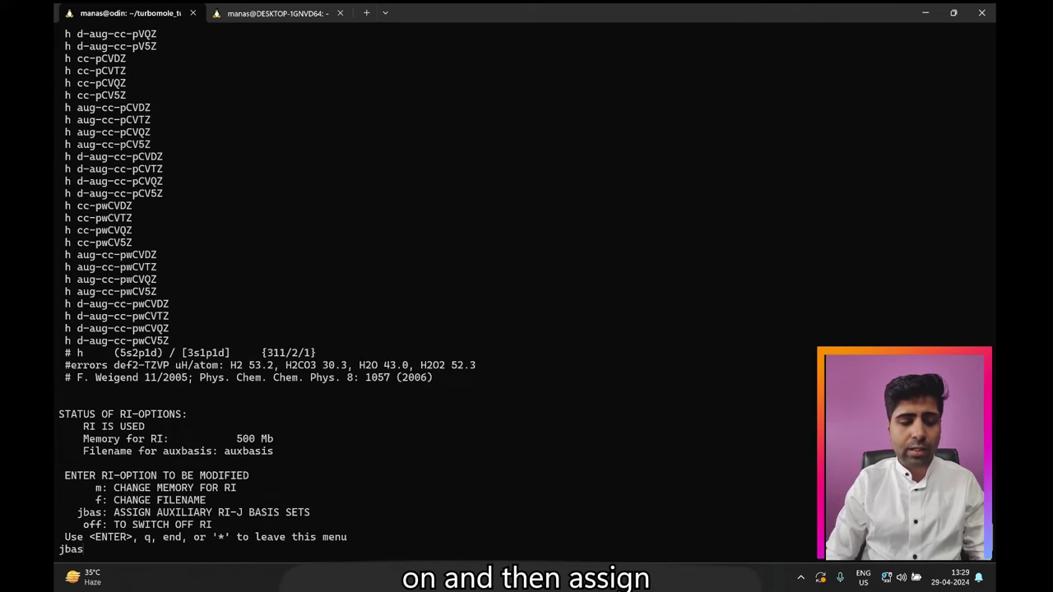
pyautogui.press('Return')
pyautogui.write('b all universal')
pyautogui.press('Return')
# List the assigned auxiliary basis sets to check them, and end the auxiliary basis section with its data saved to control.
pyautogui.write('bl')
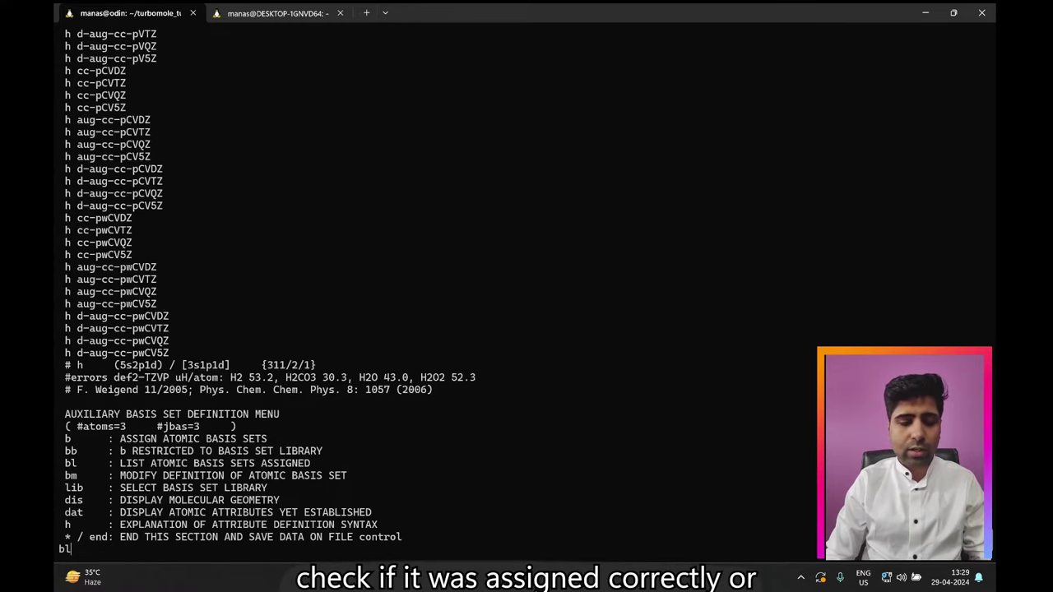
pyautogui.press('Return')
pyautogui.moveTo(53, 255); pyautogui.dragTo(489, 344)
pyautogui.rightClick(487, 350)
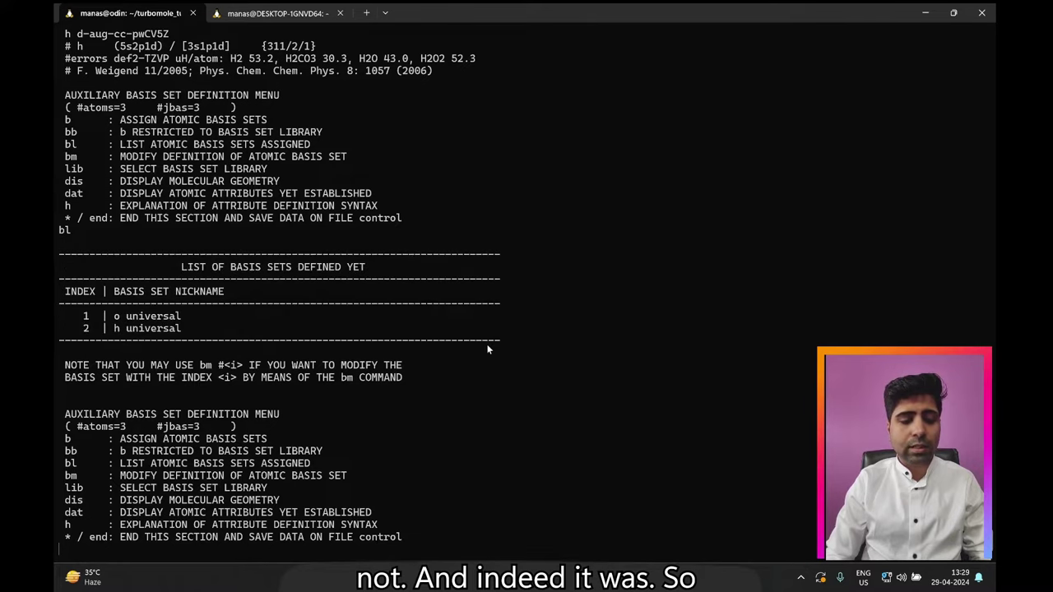
pyautogui.write('*')
pyautogui.press('Return')
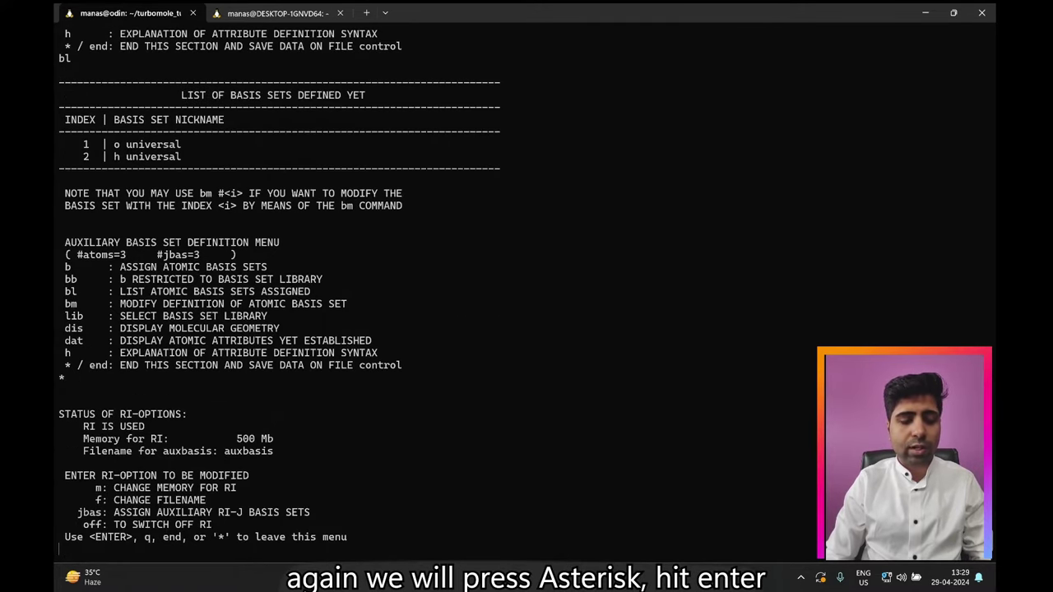
# Leave the RI options and end the define session.
pyautogui.write('*')
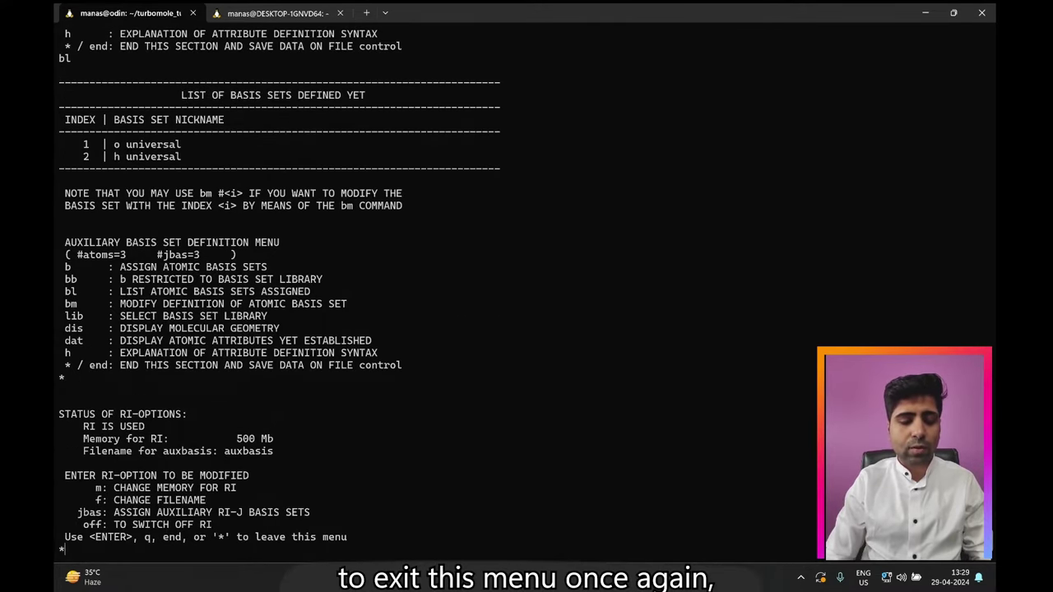
pyautogui.press('Return')
pyautogui.write('*')
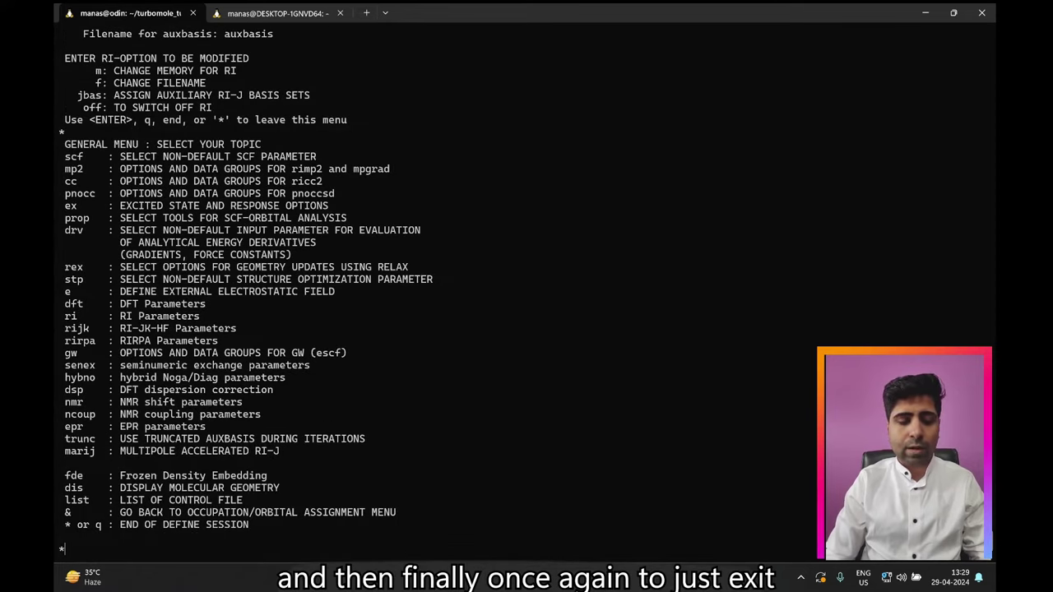
pyautogui.press('Return')
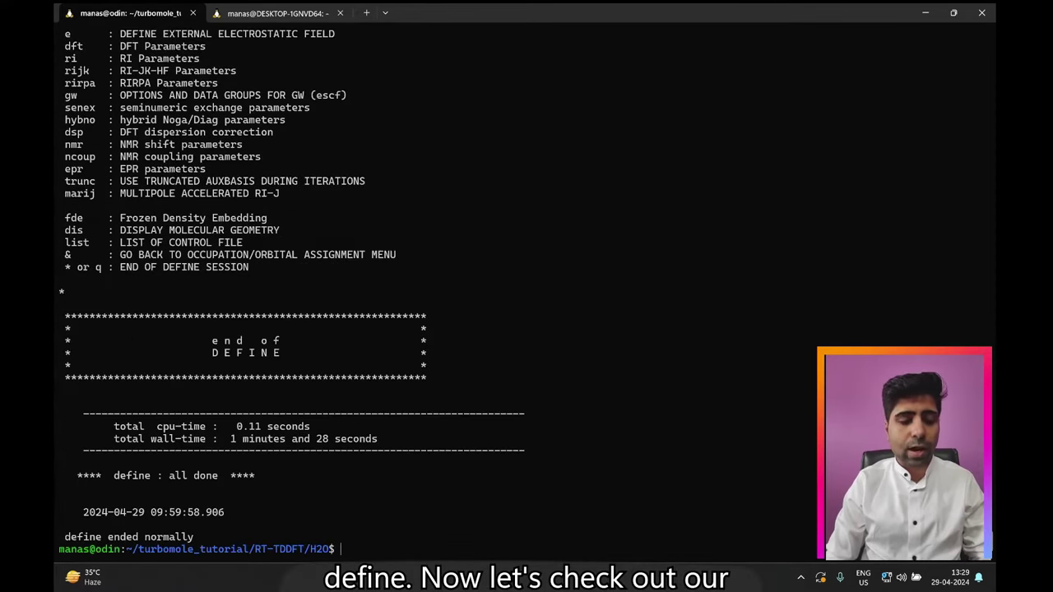
# Open the control file in nano and examine its basis set, auxiliary basis, DFT functional, grid size and RI settings.
pyautogui.write('nano con')
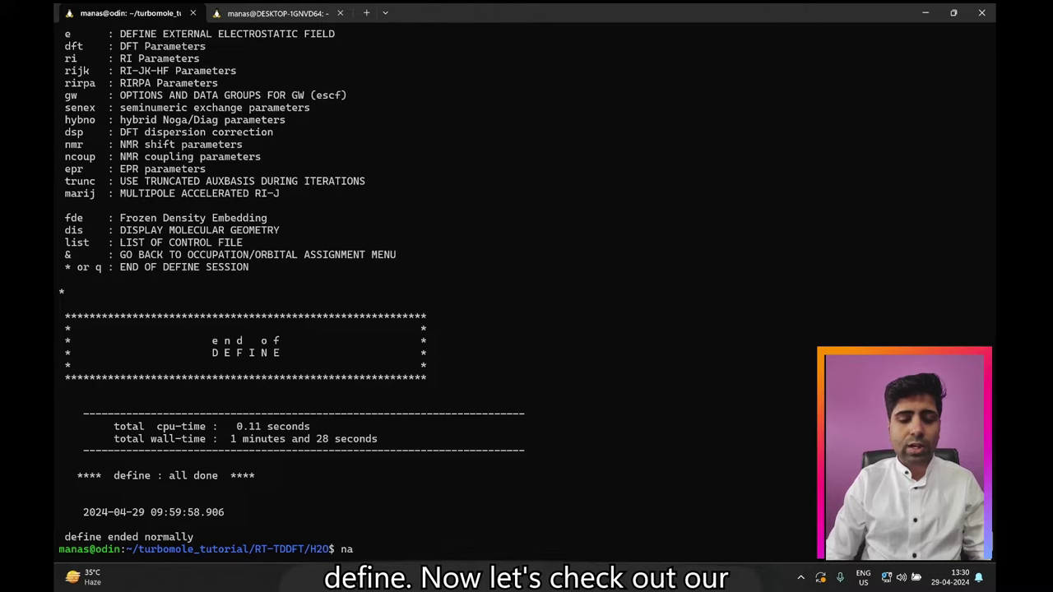
pyautogui.write('trol')
pyautogui.press('Return')
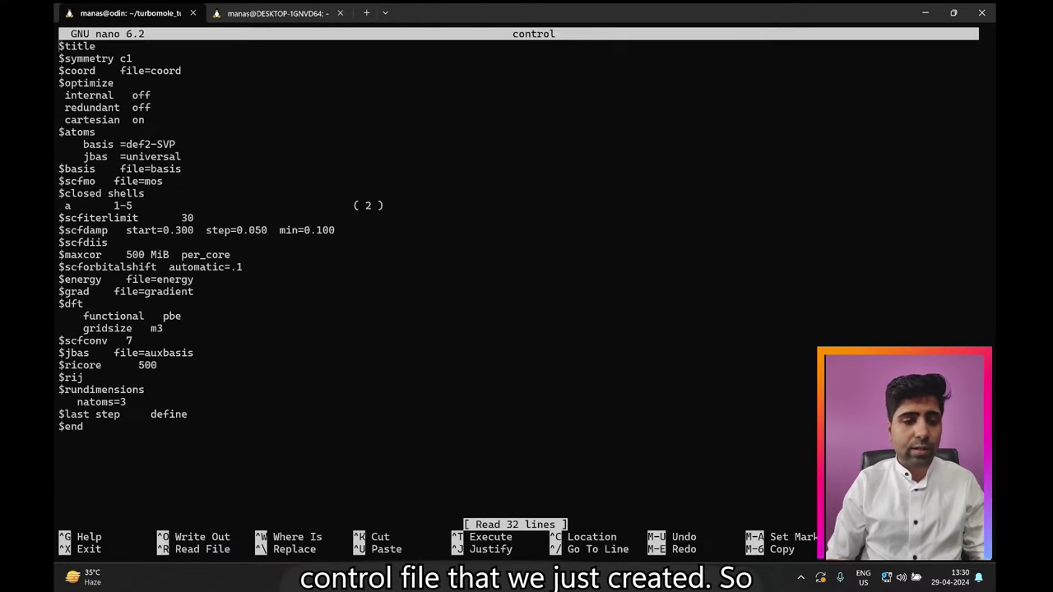
pyautogui.moveTo(54, 144); pyautogui.dragTo(251, 158)
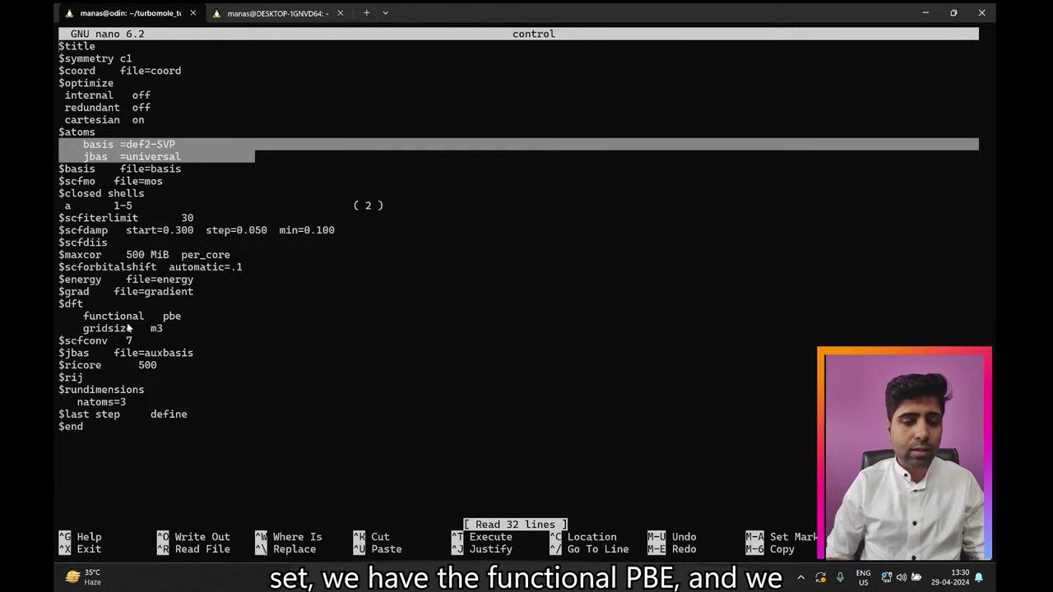
pyautogui.moveTo(65, 320); pyautogui.dragTo(220, 328)
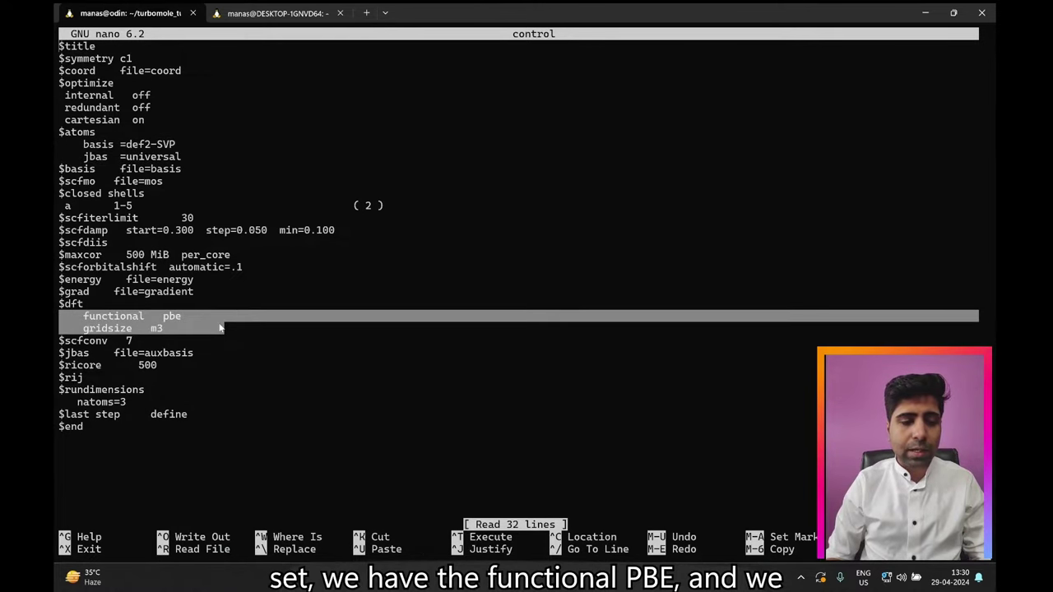
pyautogui.moveTo(59, 378); pyautogui.dragTo(111, 381)
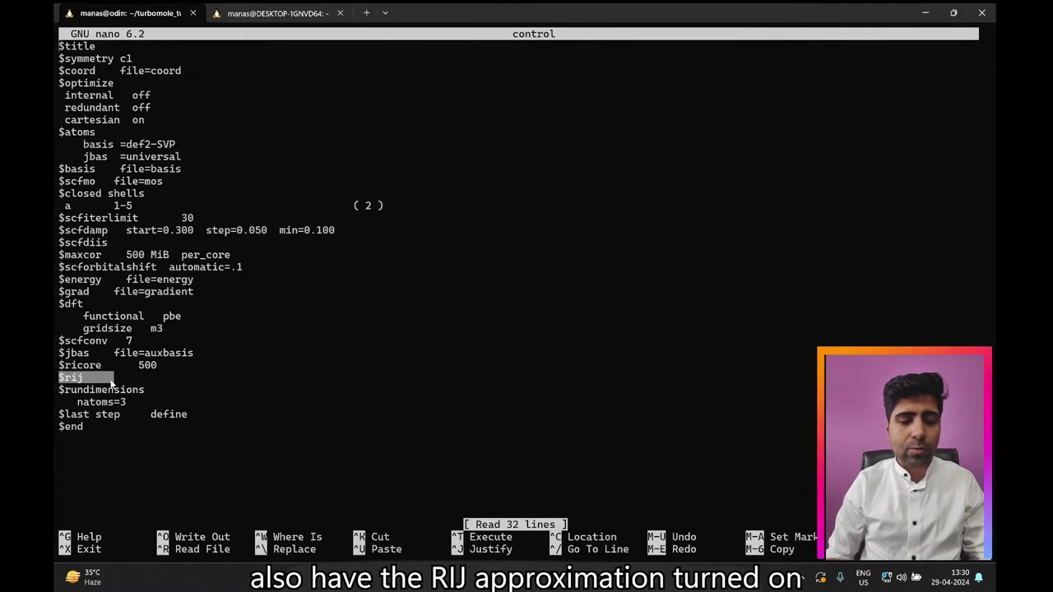
pyautogui.moveTo(67, 154); pyautogui.dragTo(202, 161)
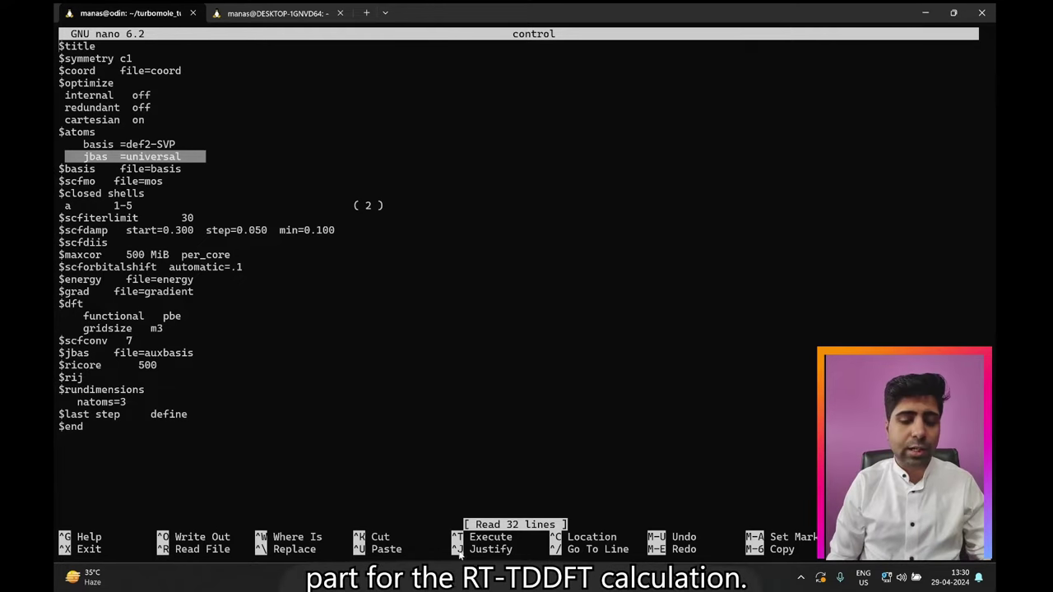
# Switch to RIPER Tools in the browser and open the RT-TDDFT Input Creator page.
pyautogui.moveTo(403, 578)
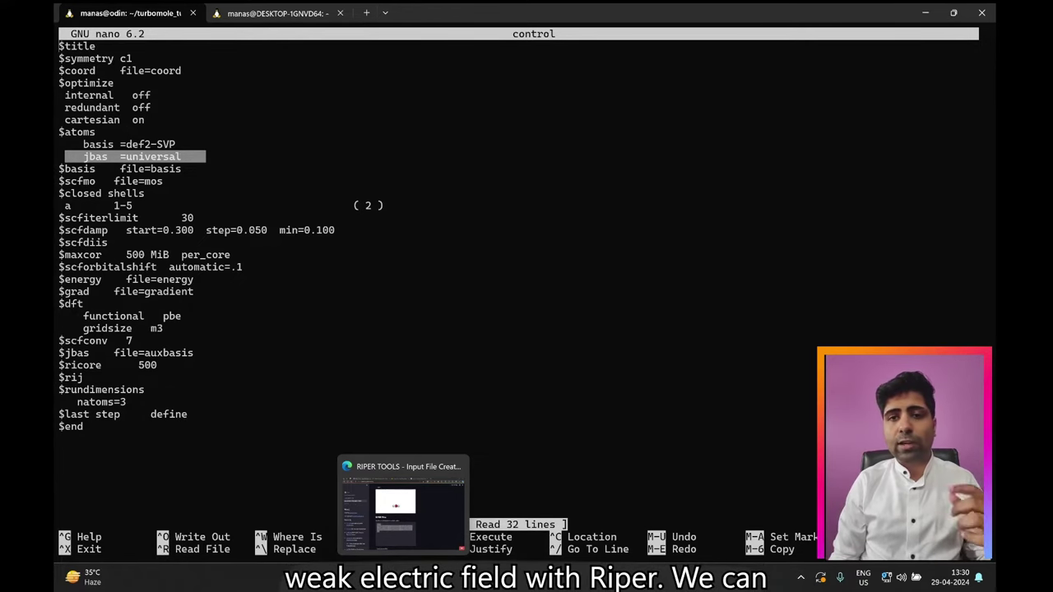
pyautogui.click(403, 578)
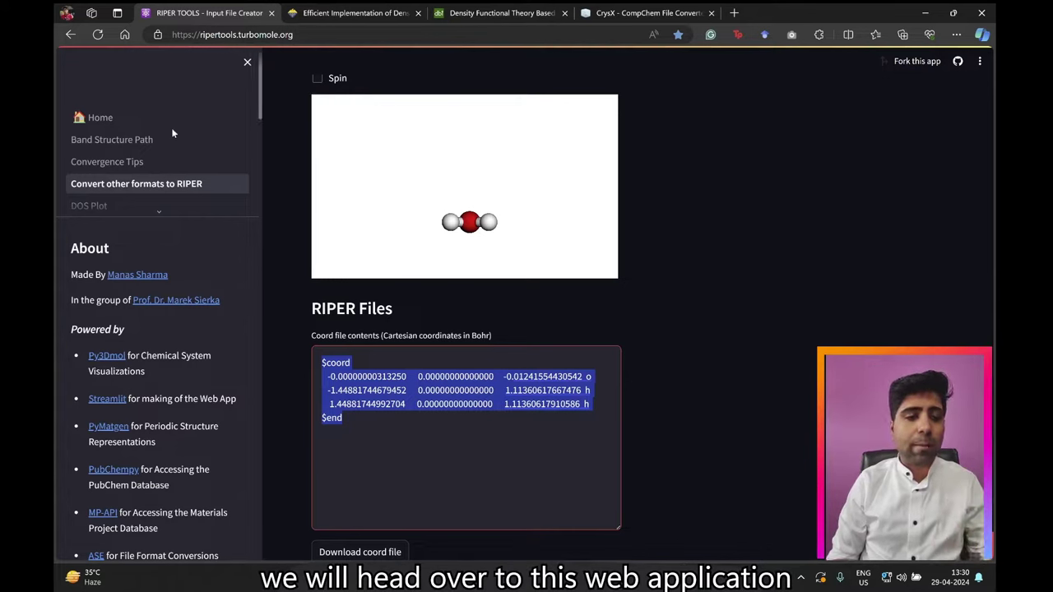
pyautogui.scroll(-1, 171, 132)
pyautogui.scroll(-3, 171, 130)
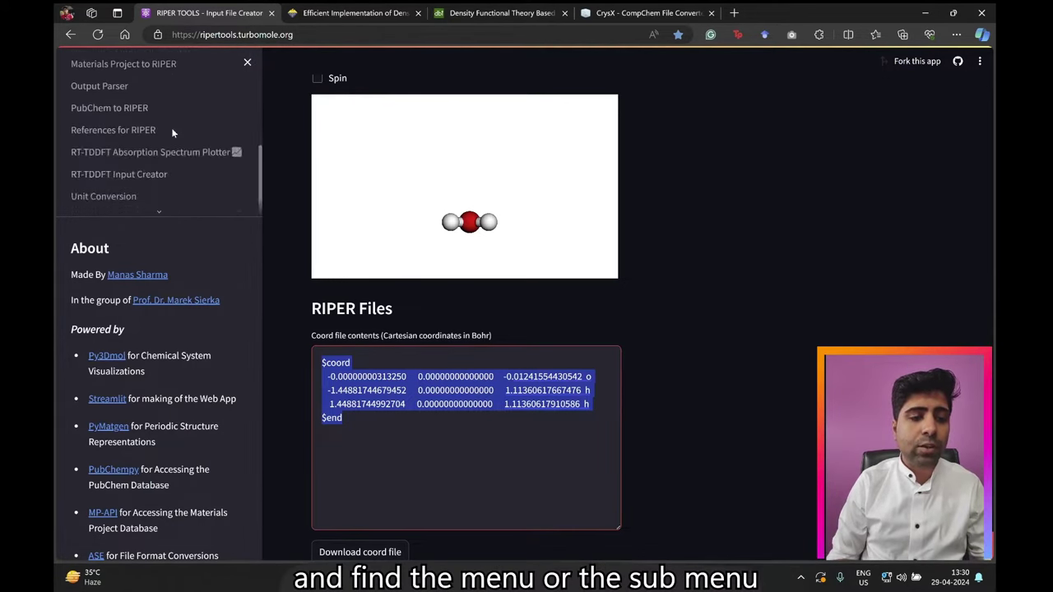
pyautogui.click(117, 175)
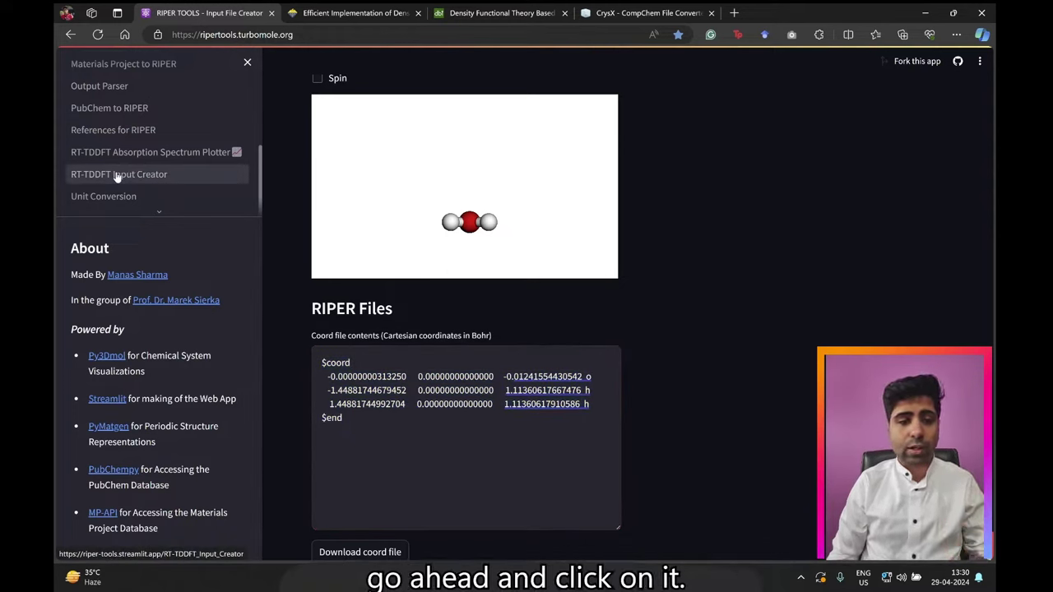
pyautogui.click(123, 178)
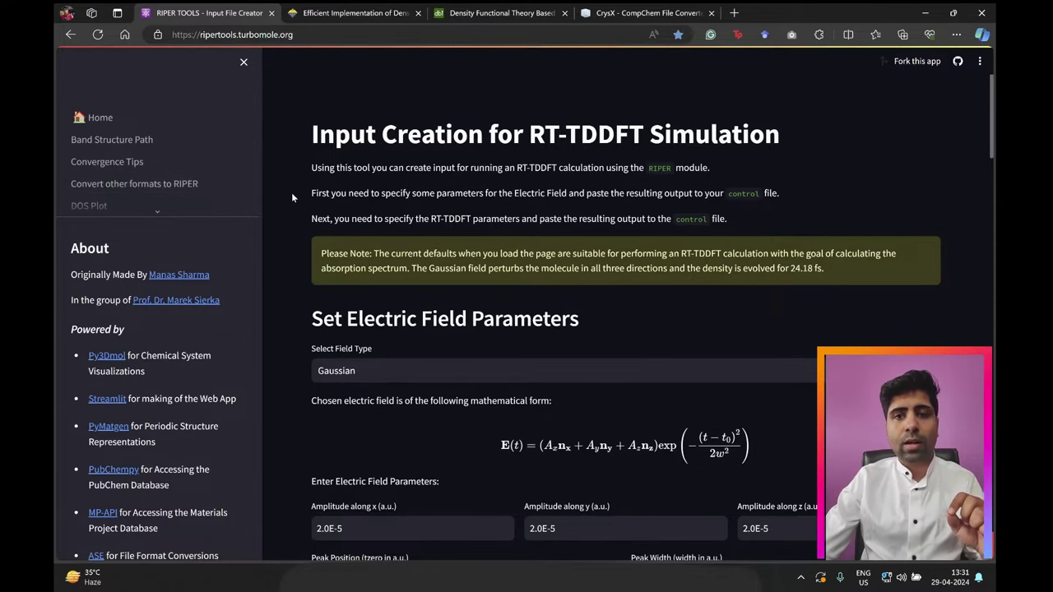
# Examine the input creator's introduction and the available electric field types, leaving the field type at Gaussian.
pyautogui.scroll(-2, 291, 196)
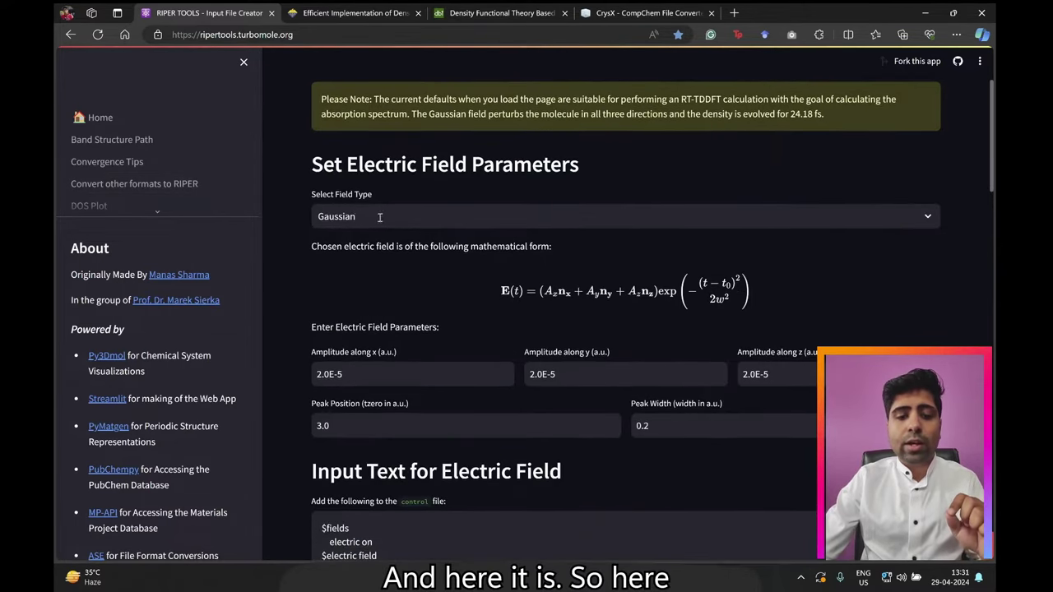
pyautogui.scroll(2, 546, 271)
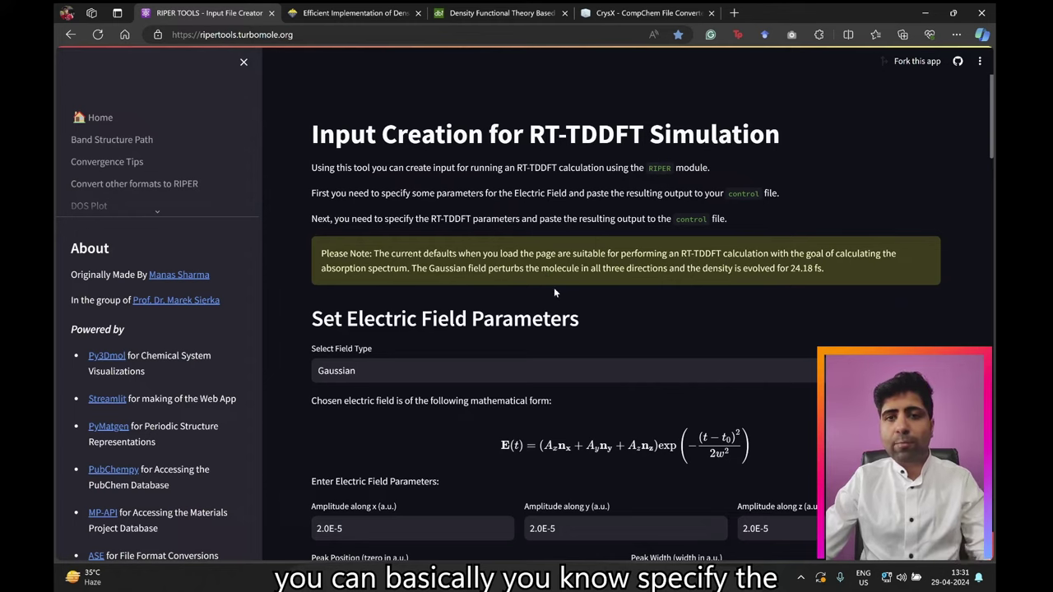
pyautogui.scroll(-3, 553, 289)
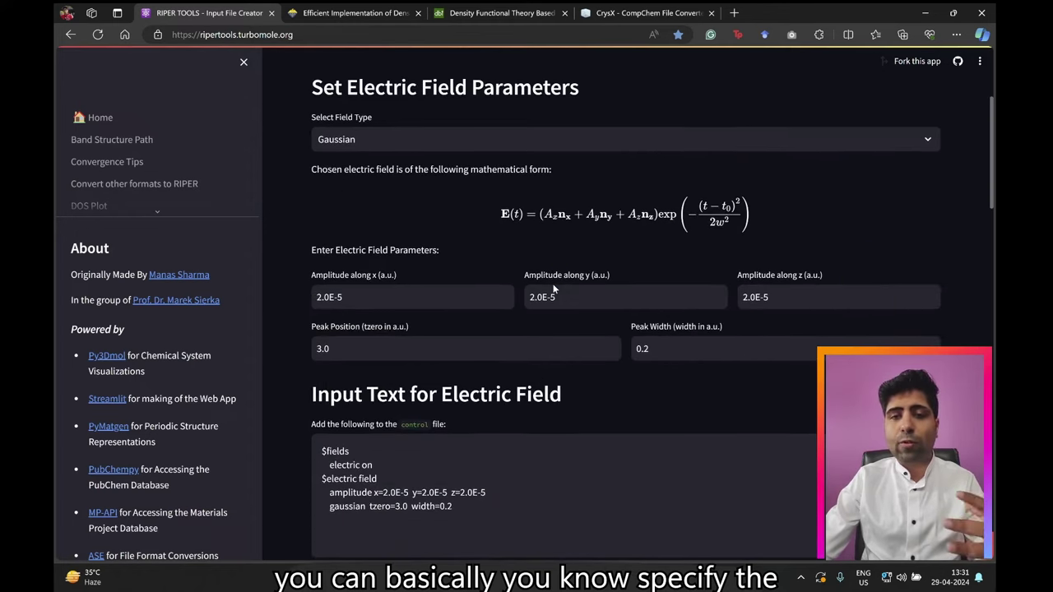
pyautogui.scroll(1, 554, 252)
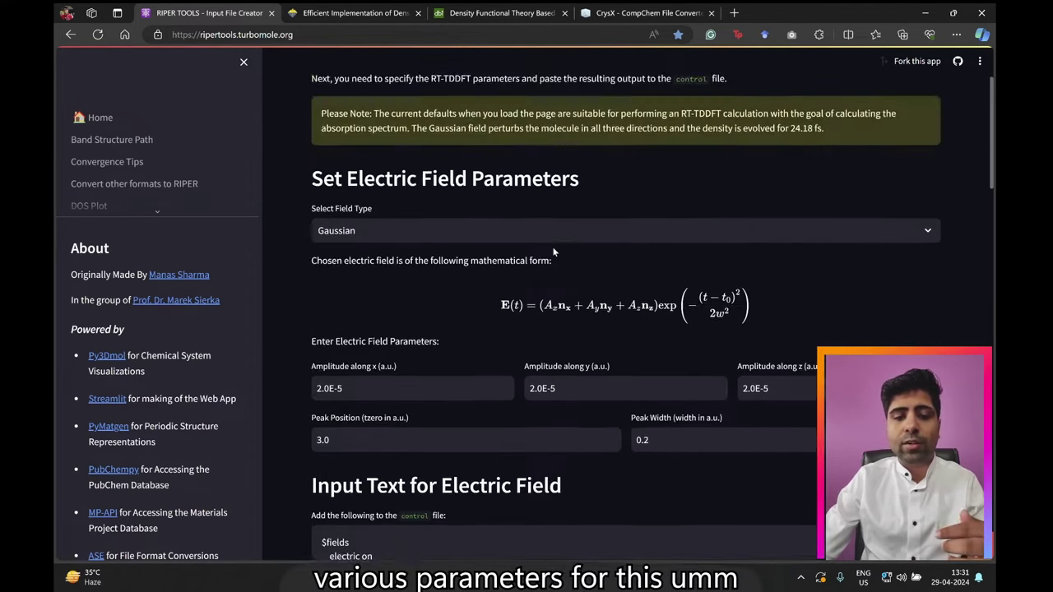
pyautogui.scroll(2, 554, 251)
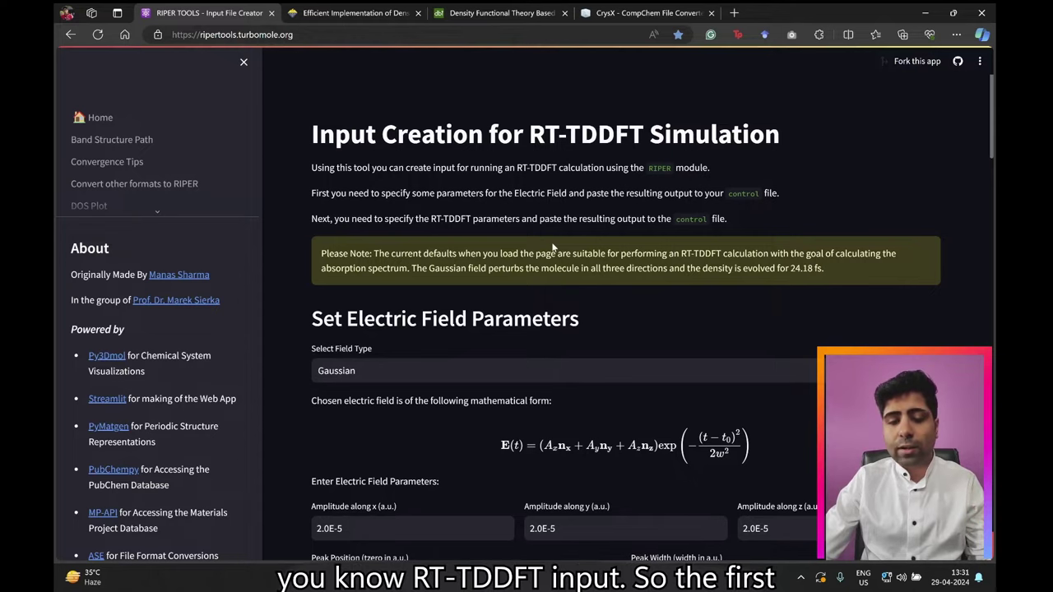
pyautogui.scroll(-2, 553, 247)
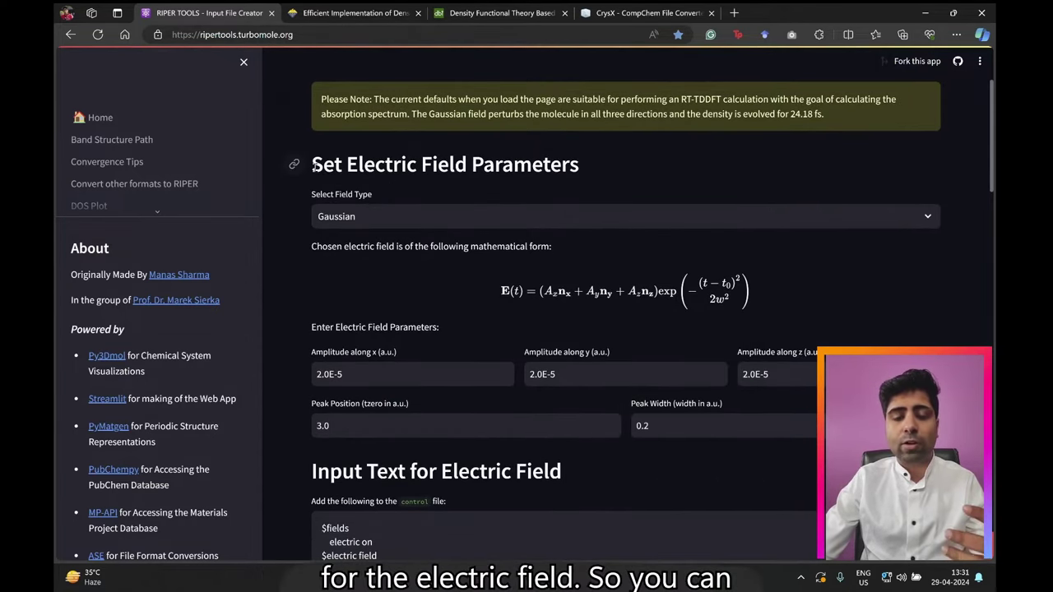
pyautogui.click(358, 215)
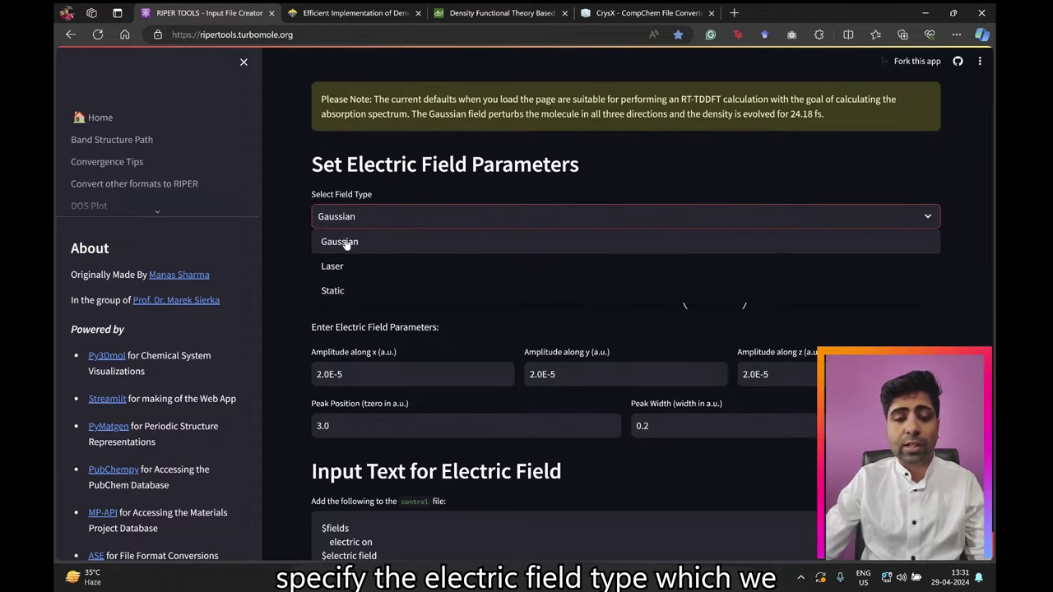
pyautogui.click(289, 278)
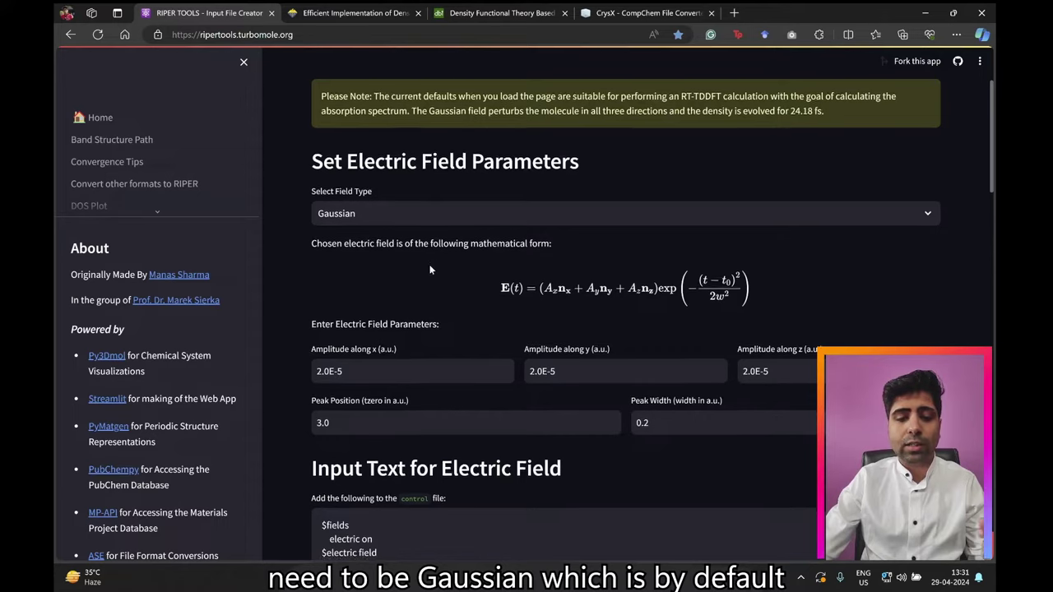
# Review the Gaussian field formula, the x, y and z amplitudes, the peak position and width, and the amplitude line in the generated text.
pyautogui.scroll(-1, 486, 255)
pyautogui.moveTo(452, 198); pyautogui.dragTo(764, 210)
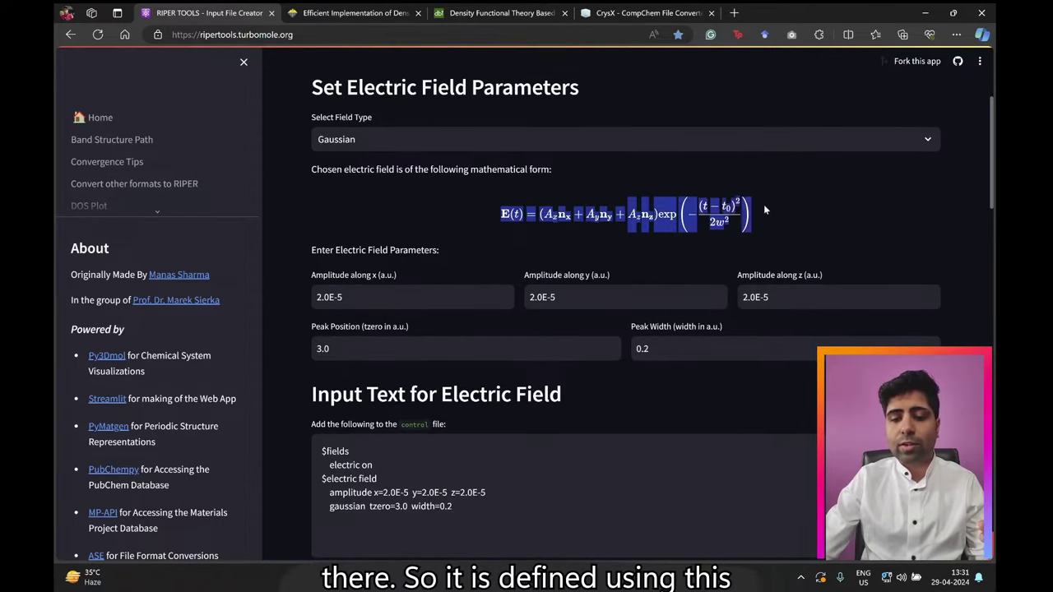
pyautogui.click(829, 226)
pyautogui.scroll(-2, 642, 268)
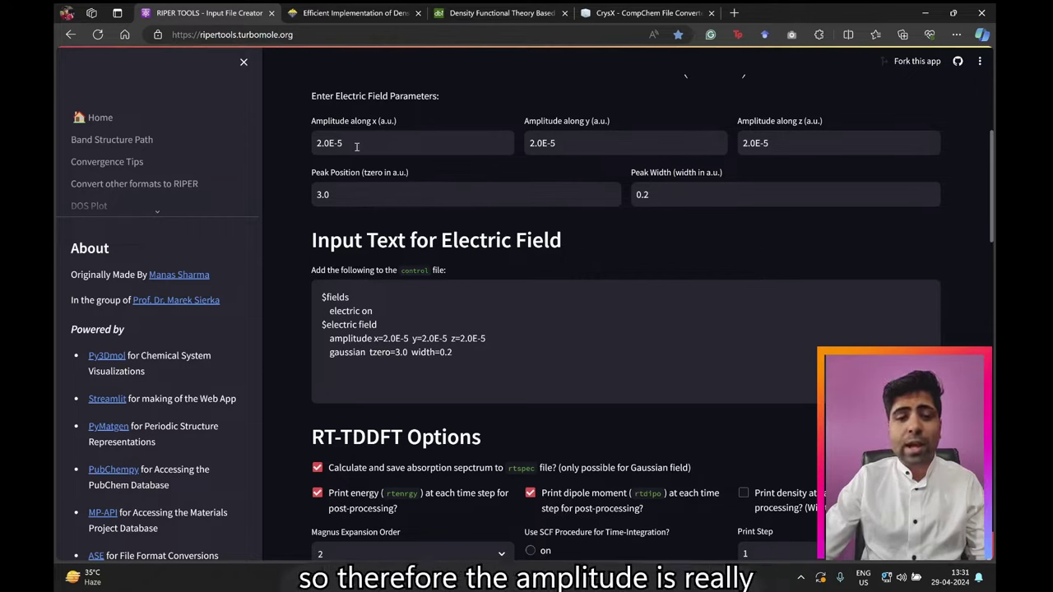
pyautogui.moveTo(344, 146); pyautogui.dragTo(319, 146)
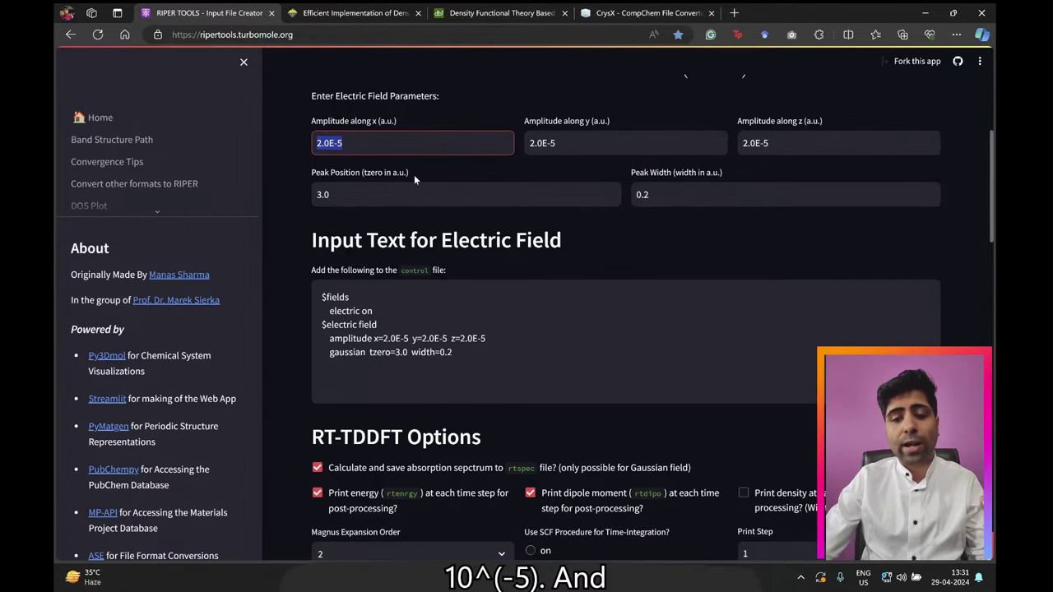
pyautogui.scroll(2, 421, 182)
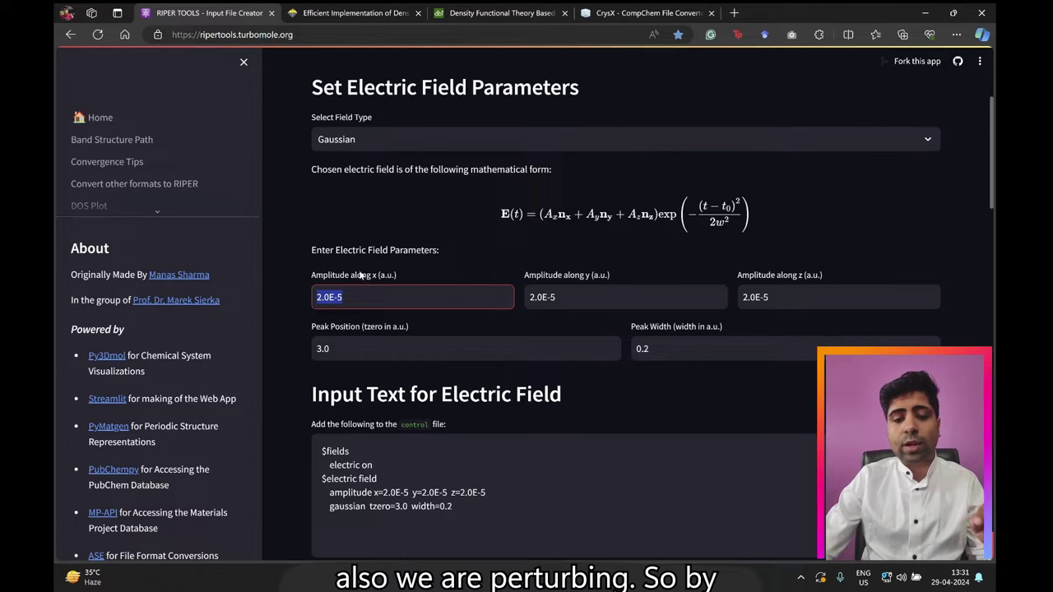
pyautogui.scroll(-2, 582, 282)
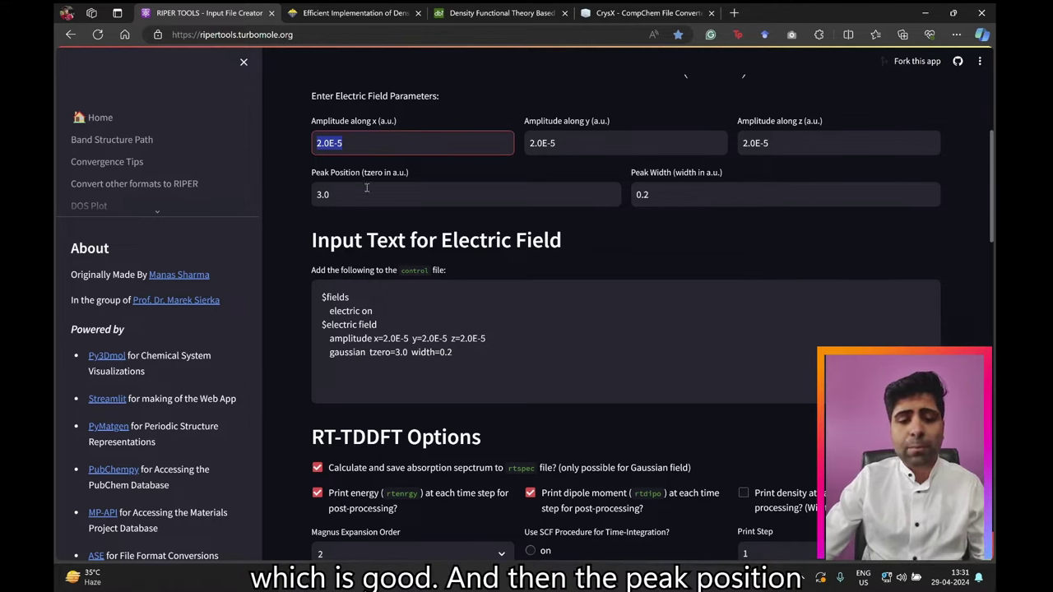
pyautogui.moveTo(330, 195); pyautogui.dragTo(318, 195)
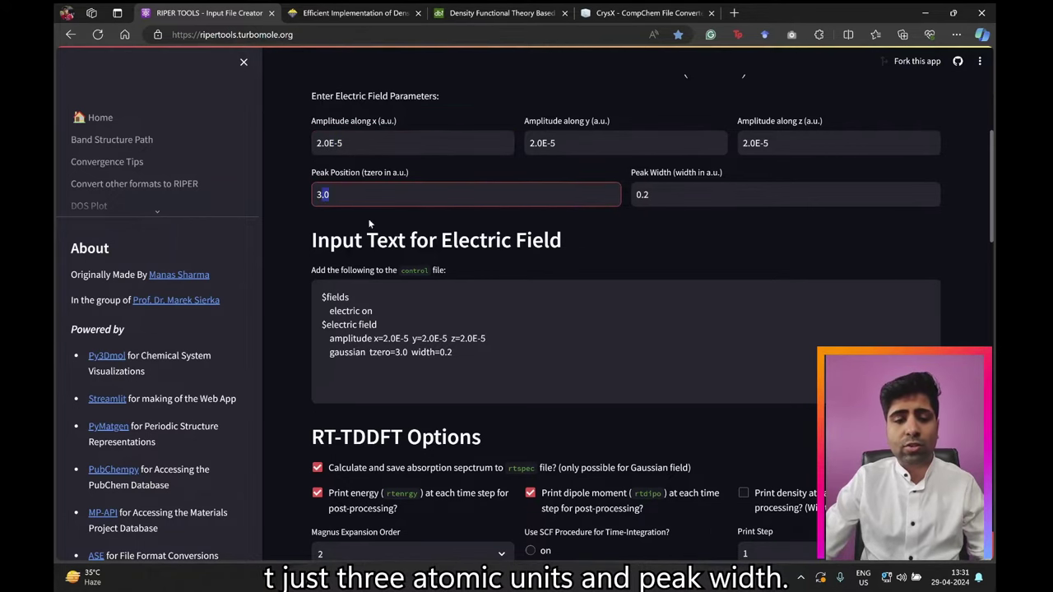
pyautogui.moveTo(663, 203); pyautogui.dragTo(632, 201)
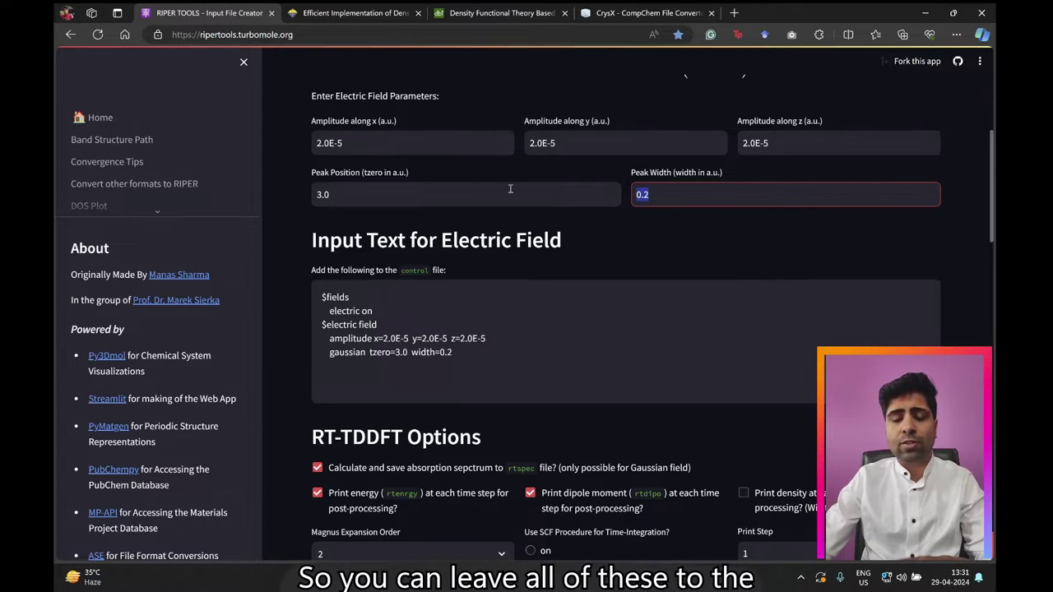
pyautogui.scroll(-1, 511, 319)
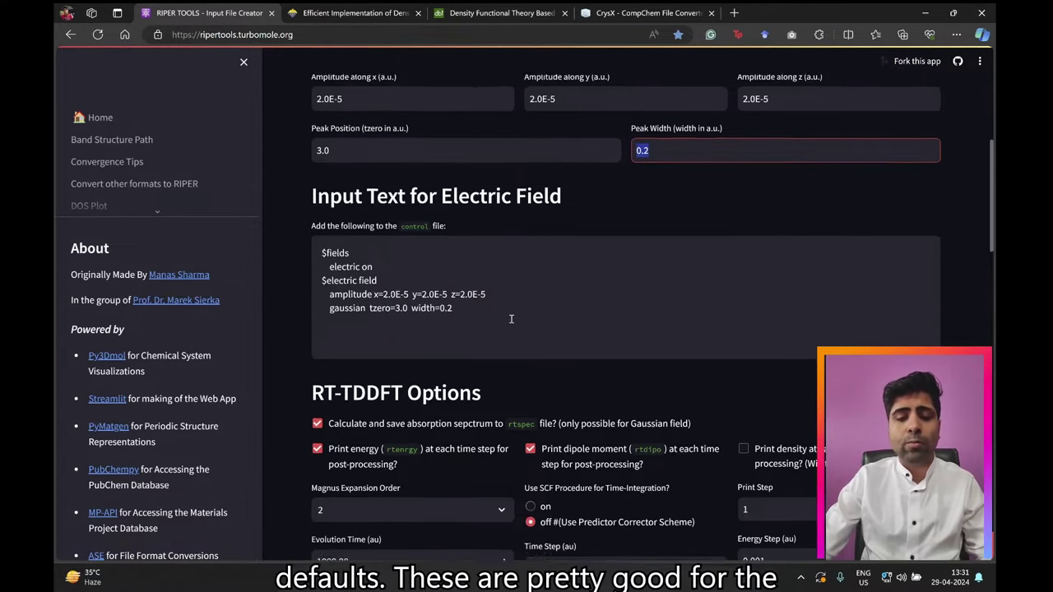
pyautogui.scroll(-1, 511, 318)
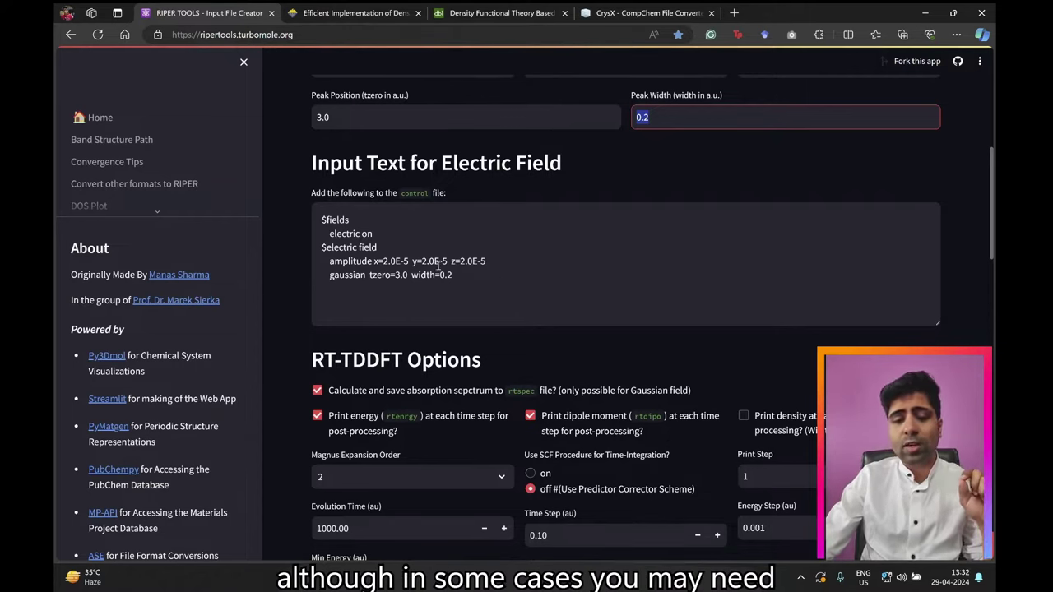
pyautogui.click(365, 261)
pyautogui.moveTo(365, 262); pyautogui.dragTo(485, 260)
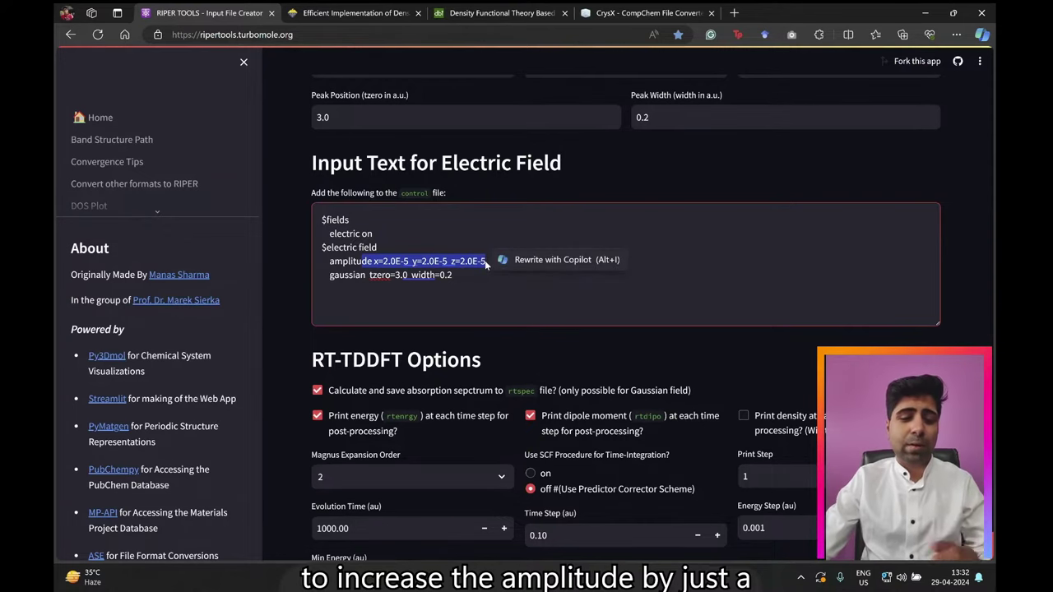
# Copy the entire generated input text for the electric field.
pyautogui.click(425, 278)
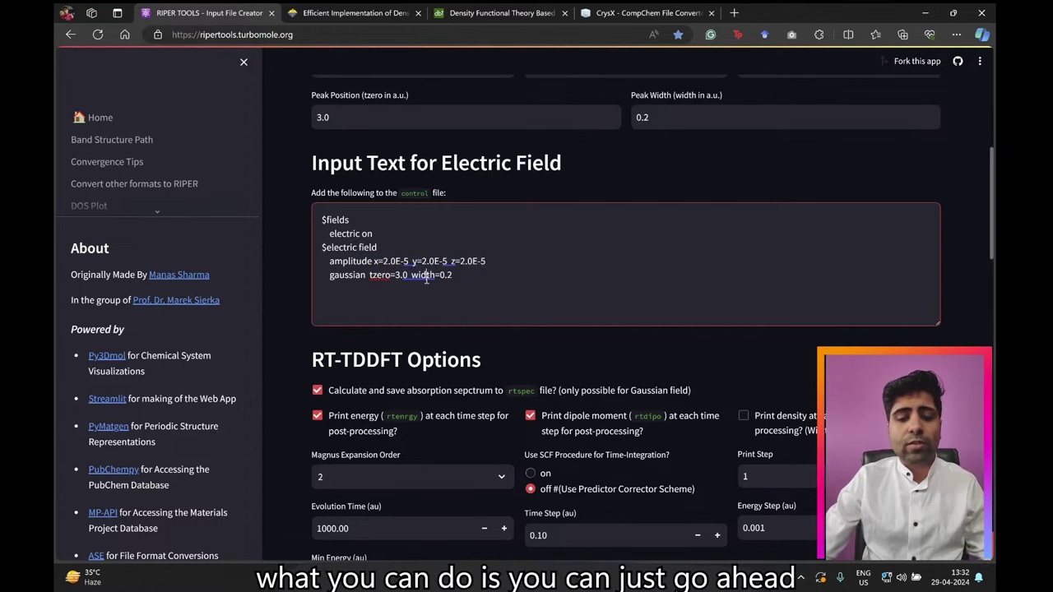
pyautogui.hotkey('ctrl', 'a')
pyautogui.hotkey('ctrl', 'c')
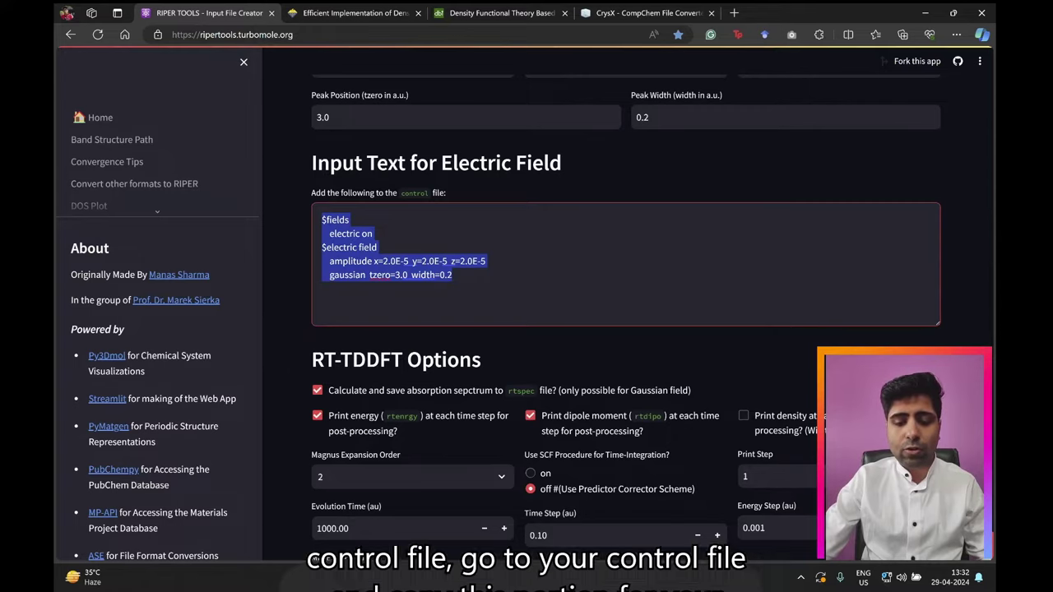
# Switch to the control file in nano and paste the electric field block on a new line below $rij.
pyautogui.hotkey('alt', 'Tab')
pyautogui.press('Down')
pyautogui.press('Down')
pyautogui.press('Down')
pyautogui.press('Down')
pyautogui.press('Down')
pyautogui.press('Down')
pyautogui.press('Down')
pyautogui.press('Down')
pyautogui.press('Down')
pyautogui.press('Down')
pyautogui.press('Down')
pyautogui.press('Down')
pyautogui.press('Down')
pyautogui.press('Down')
pyautogui.press('Down')
pyautogui.press('Down')
pyautogui.press('Down')
pyautogui.press('Down')
pyautogui.press('Down')
pyautogui.press('Down')
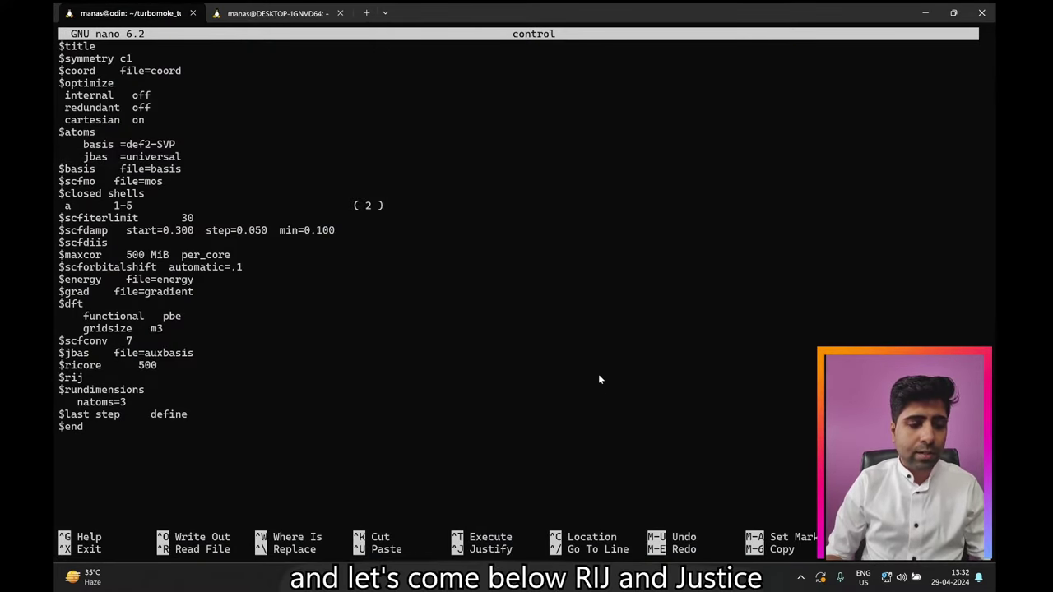
pyautogui.press('Return')
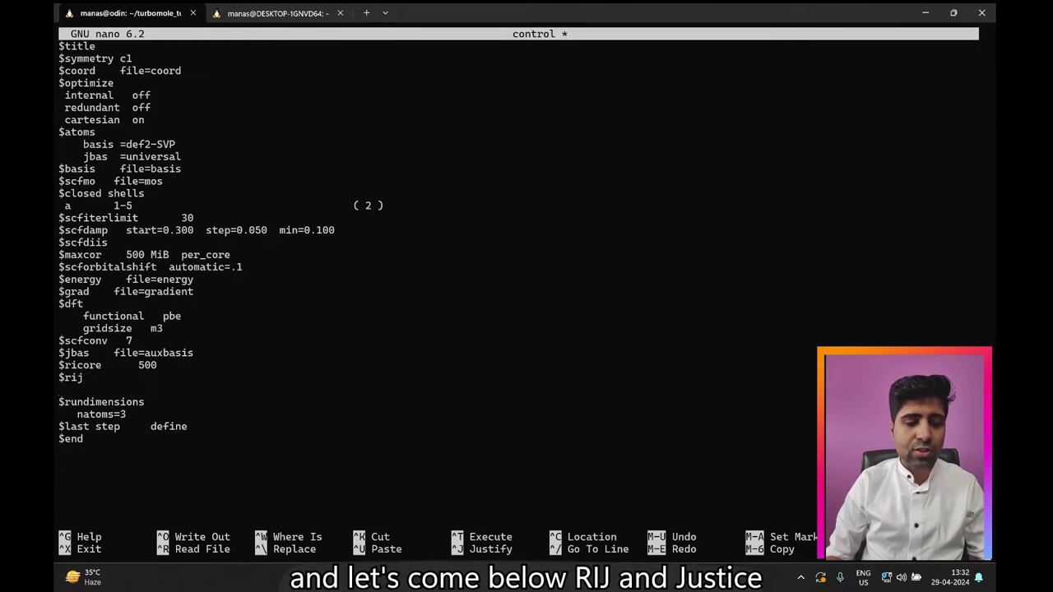
pyautogui.hotkey('ctrl', 'v')
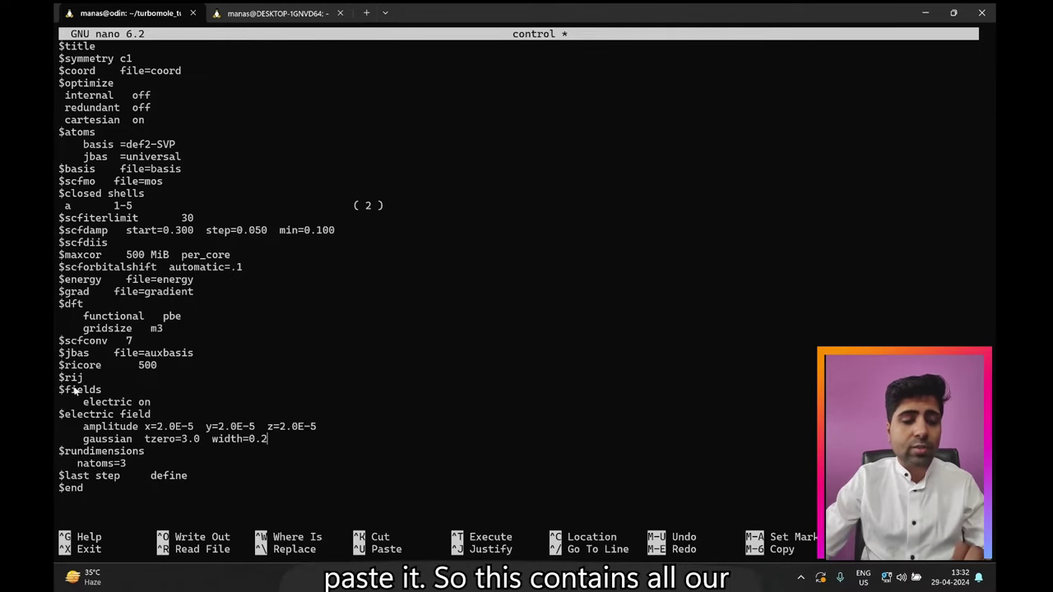
pyautogui.moveTo(59, 389); pyautogui.dragTo(273, 440)
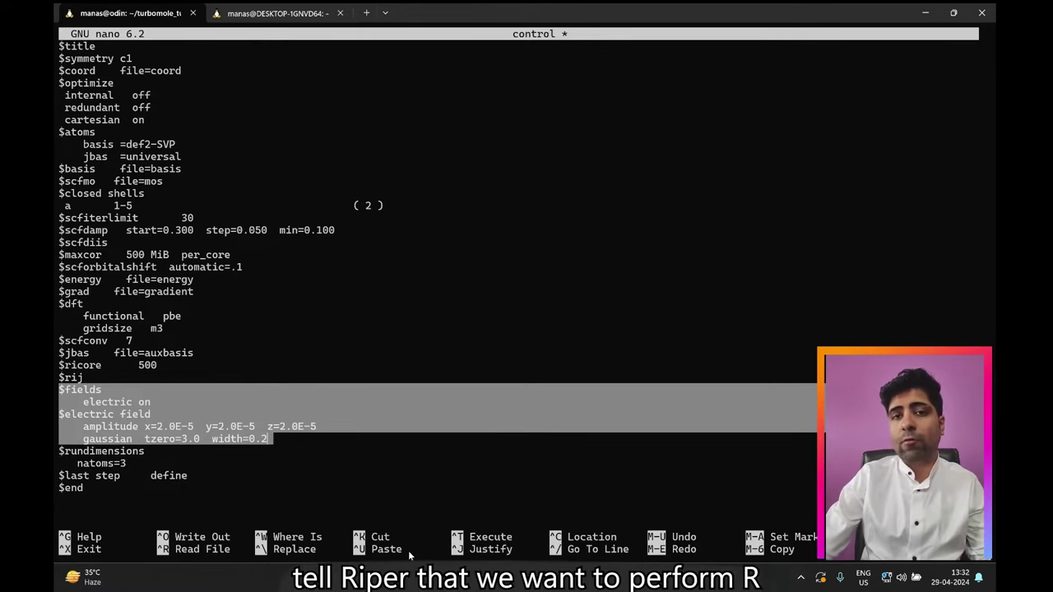
# Return to RIPER Tools in the browser and turn on the SCF procedure for time-integration in the RT-TDDFT options.
pyautogui.hotkey('alt', 'Tab')
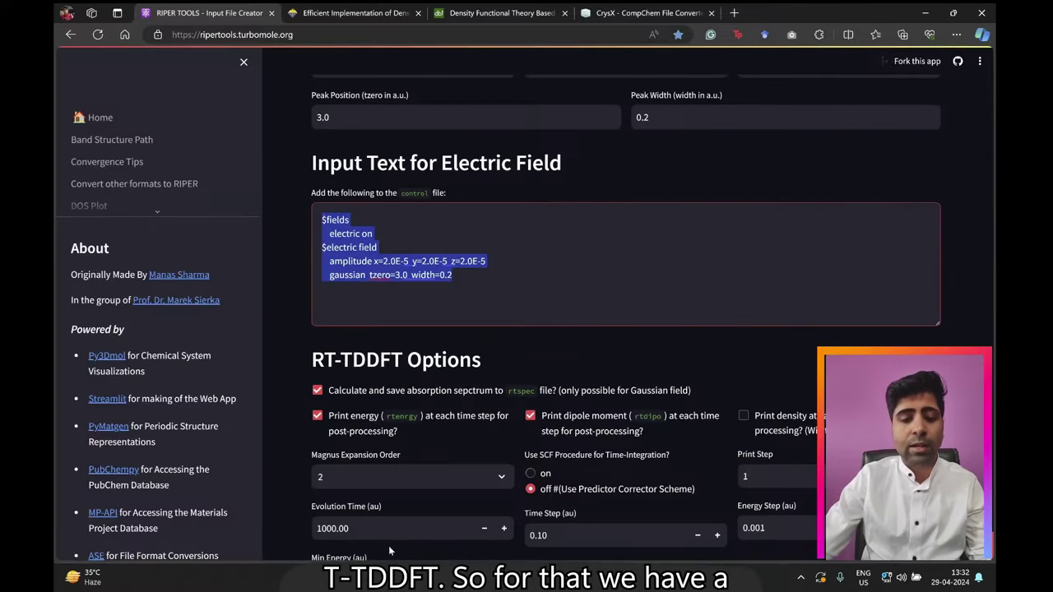
pyautogui.scroll(-3, 363, 387)
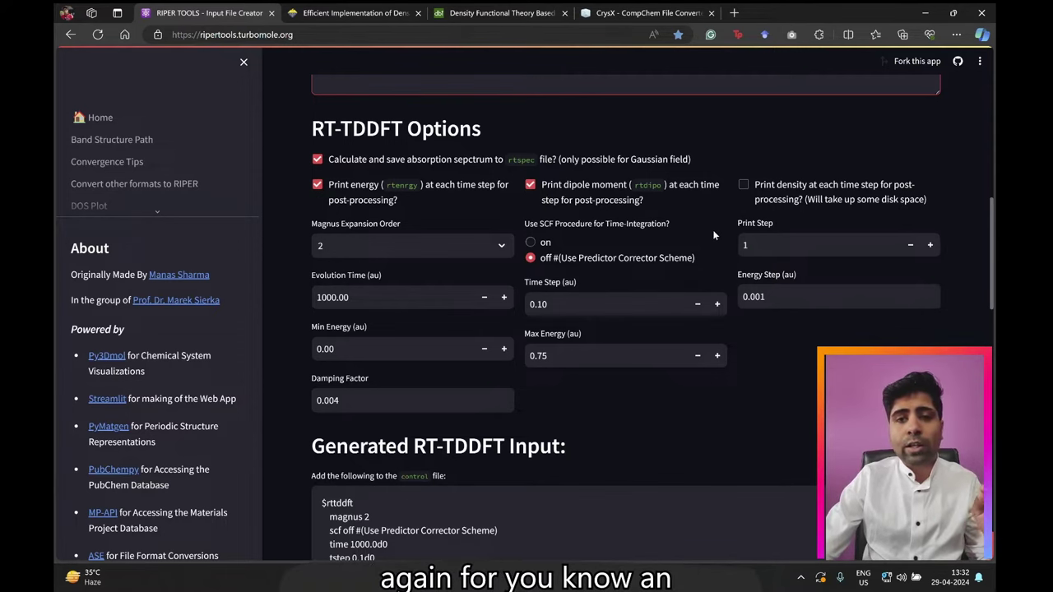
pyautogui.scroll(-1, 701, 230)
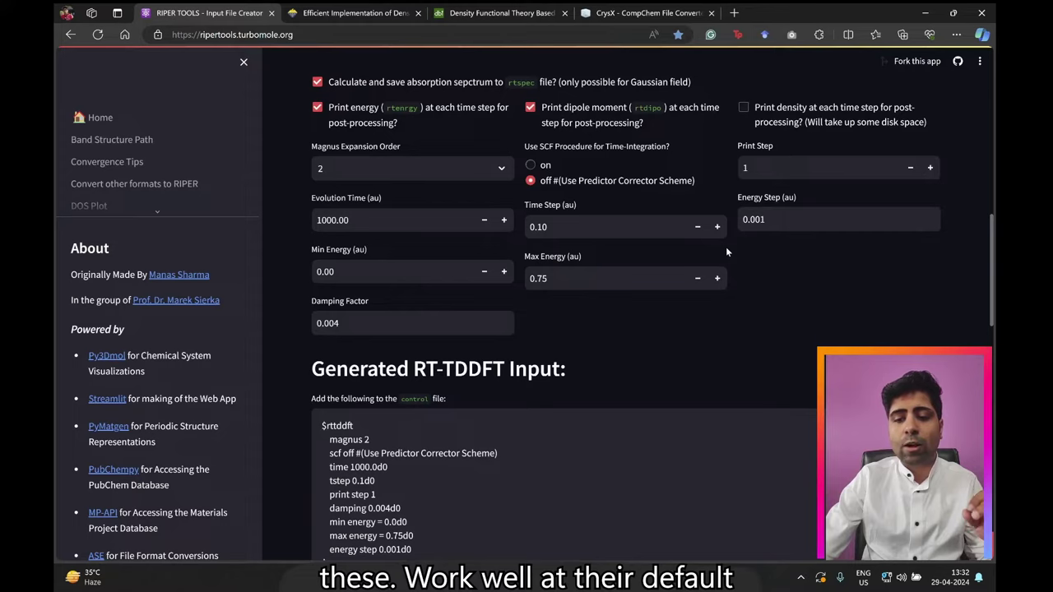
pyautogui.scroll(1, 721, 256)
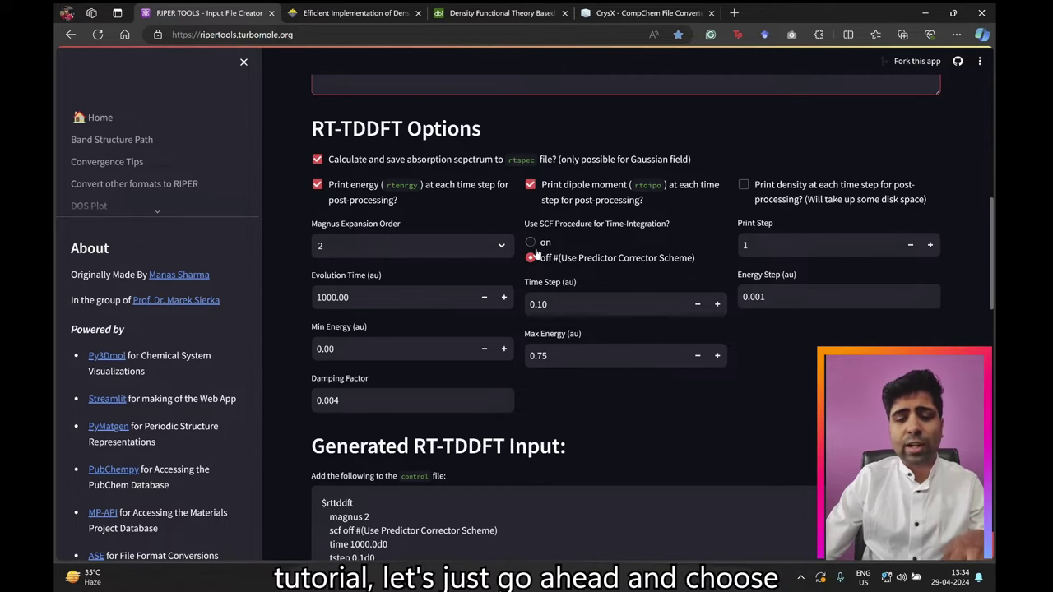
pyautogui.click(534, 246)
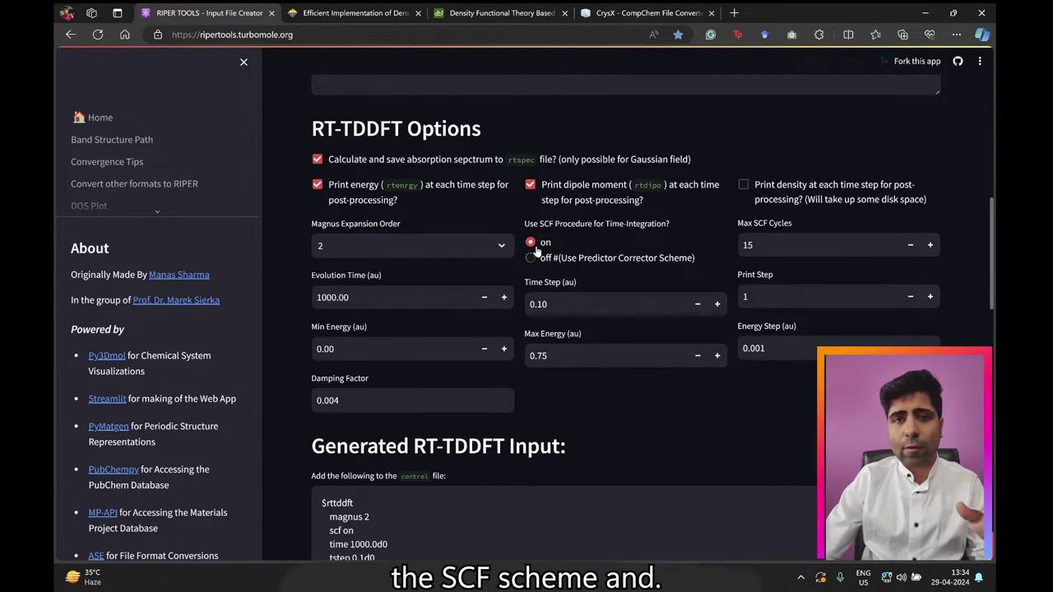
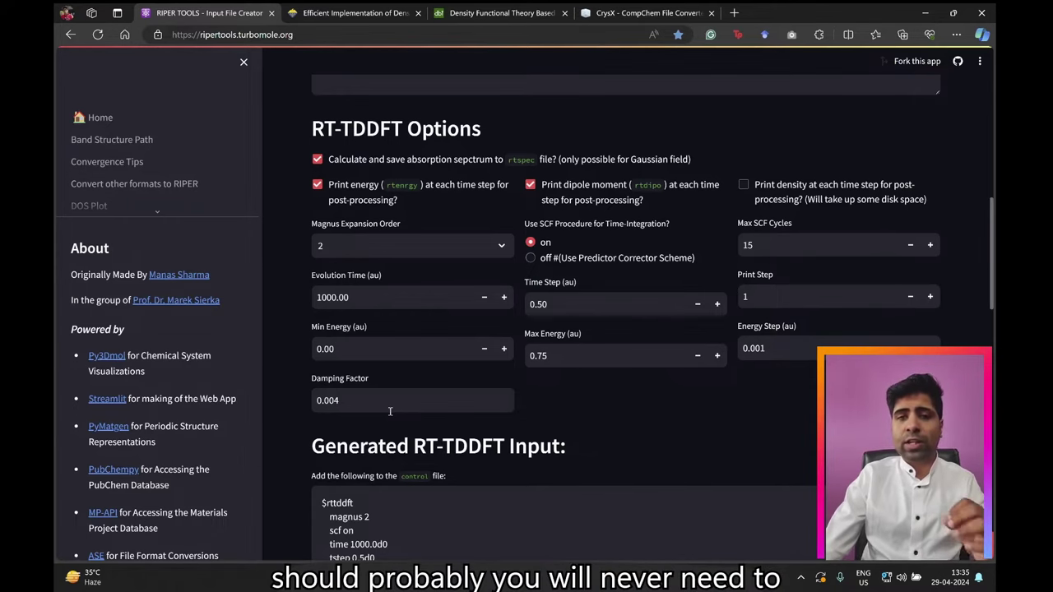
# Copy the entire generated RT-TDDFT input and paste it into the control file in the terminal, below the electric field block.
pyautogui.scroll(-5, 390, 411)
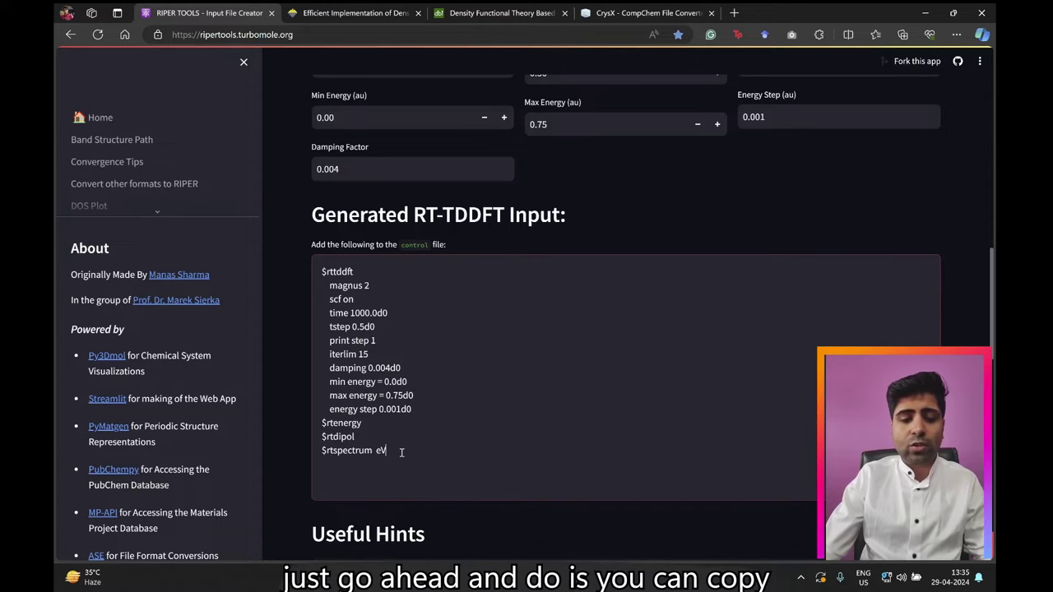
pyautogui.moveTo(404, 451); pyautogui.dragTo(319, 269)
pyautogui.hotkey('ctrl', 'c')
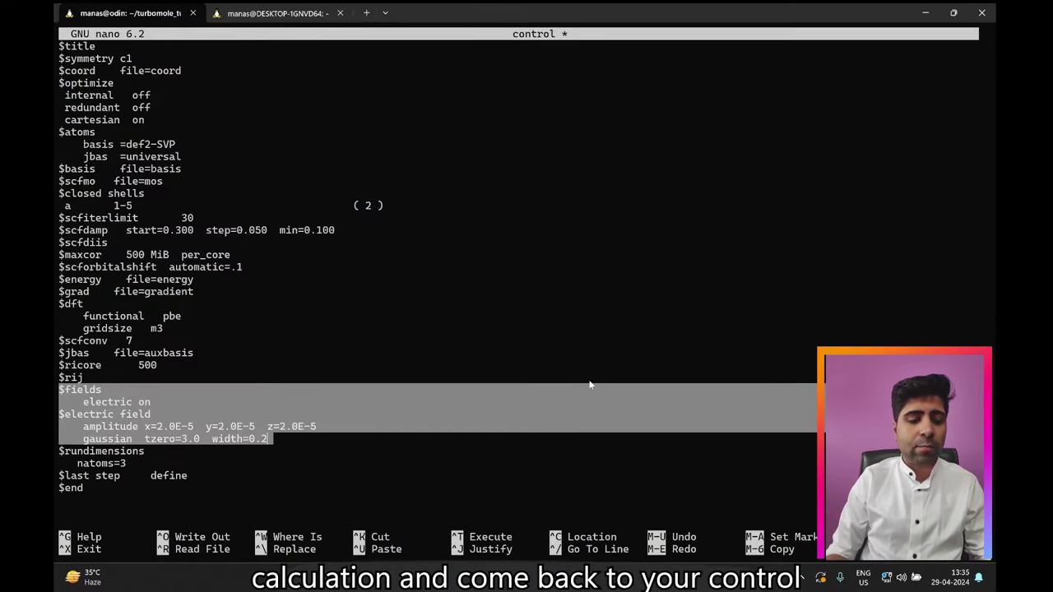
pyautogui.press('Down')
pyautogui.press('Home')
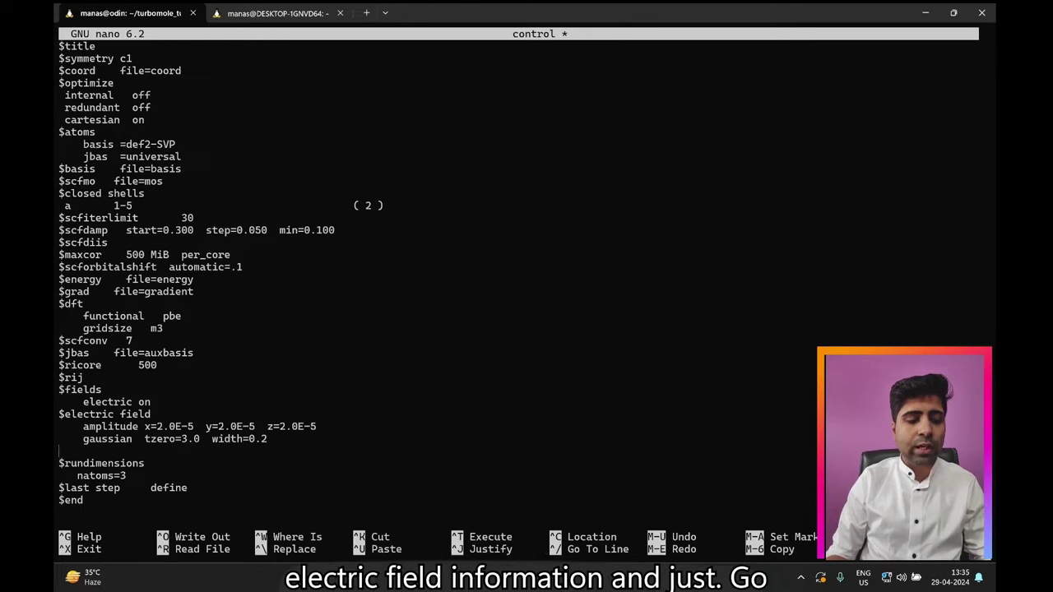
pyautogui.hotkey('ctrl', 'v')
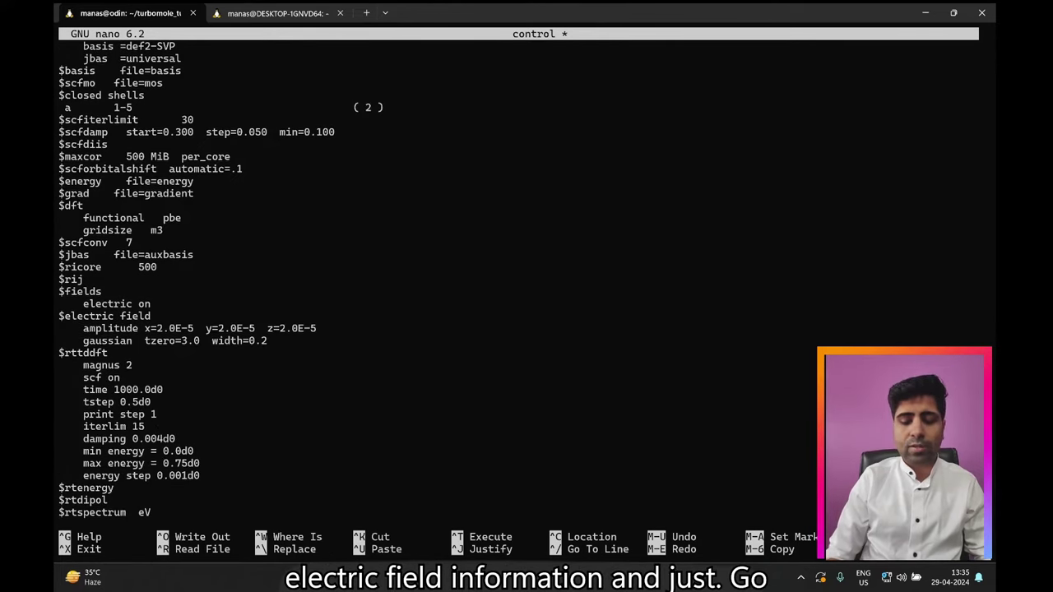
# Save the control file under its existing name and exit nano.
pyautogui.hotkey('ctrl', 'o')
pyautogui.press('Return')
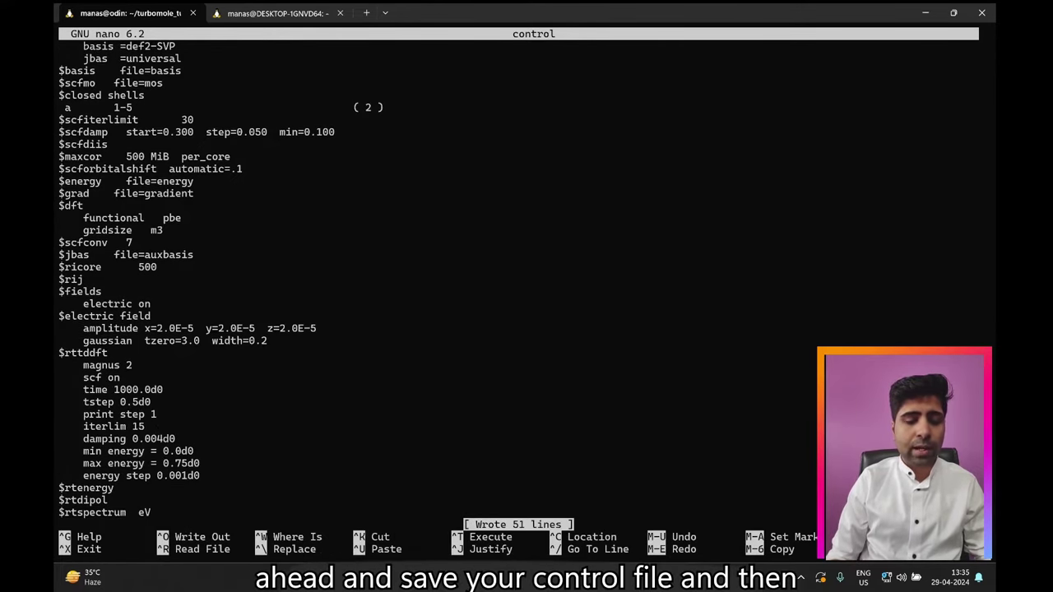
pyautogui.hotkey('ctrl', 'x')
# List the input files in the H2O directory with ls.
pyautogui.write('ls')
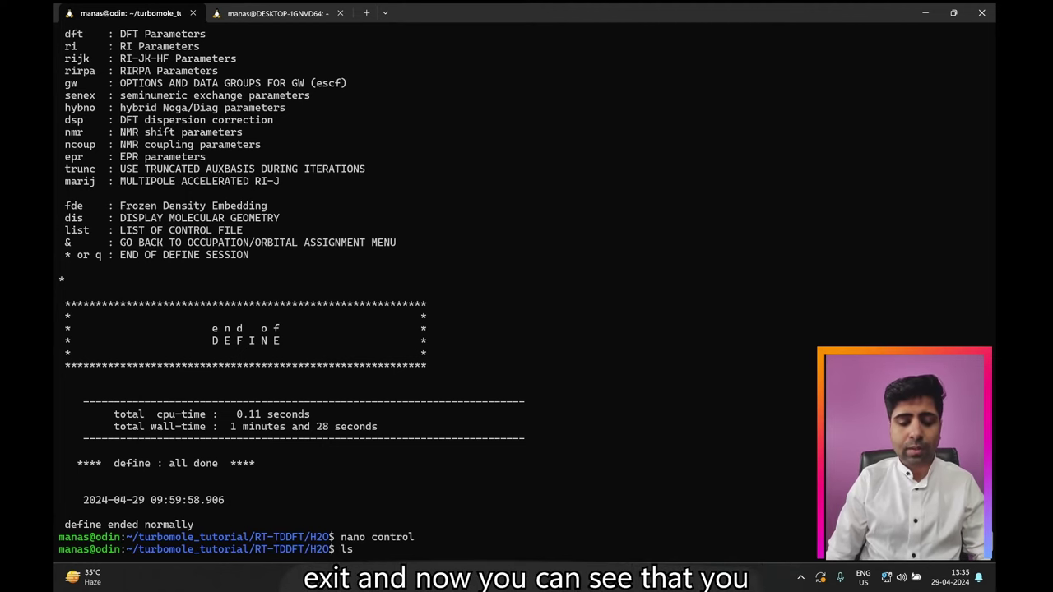
pyautogui.press('Return')
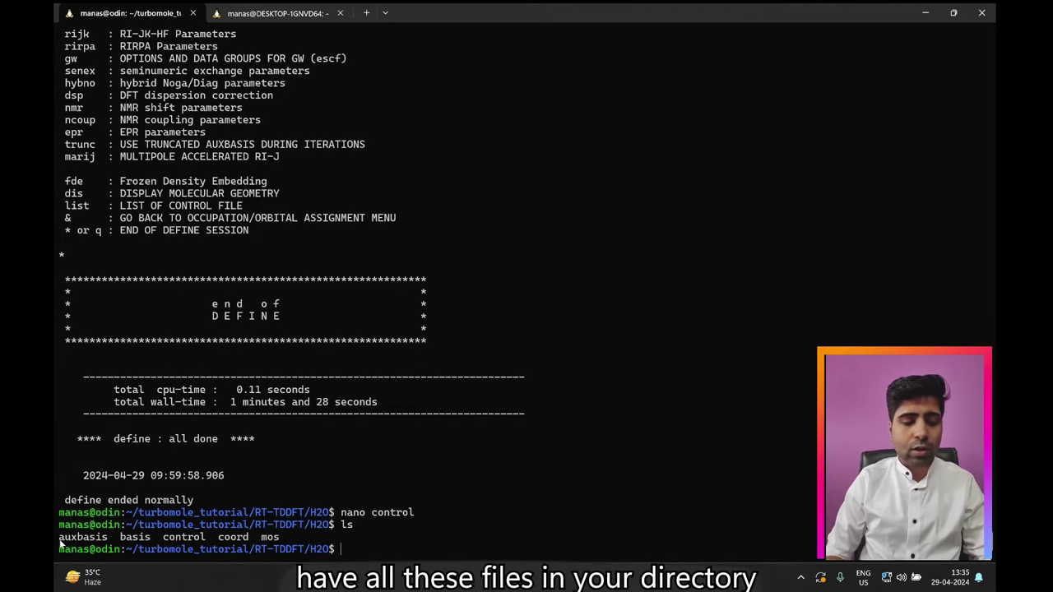
pyautogui.moveTo(60, 536); pyautogui.dragTo(289, 535)
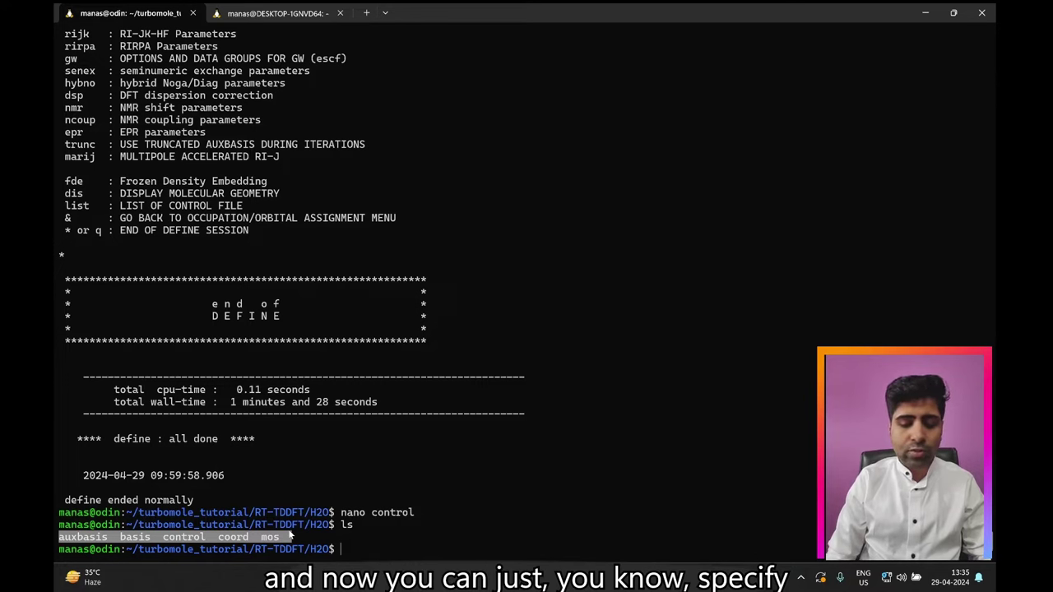
# Set the number of threads to 32 with export OMP_NUM_THREADS=32.
pyautogui.write('export OMP')
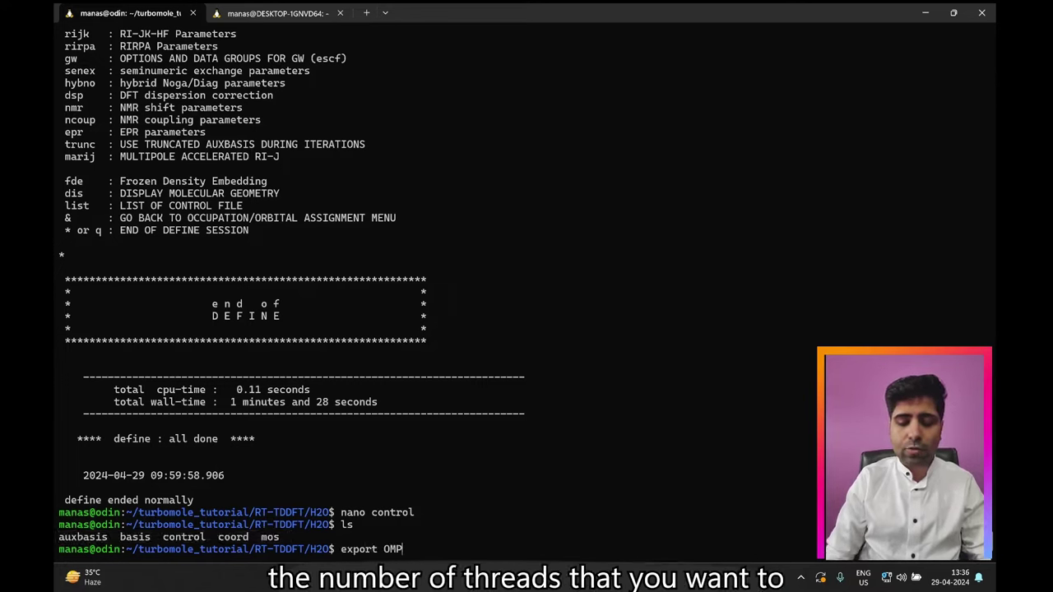
pyautogui.write('_NUM_THREA')
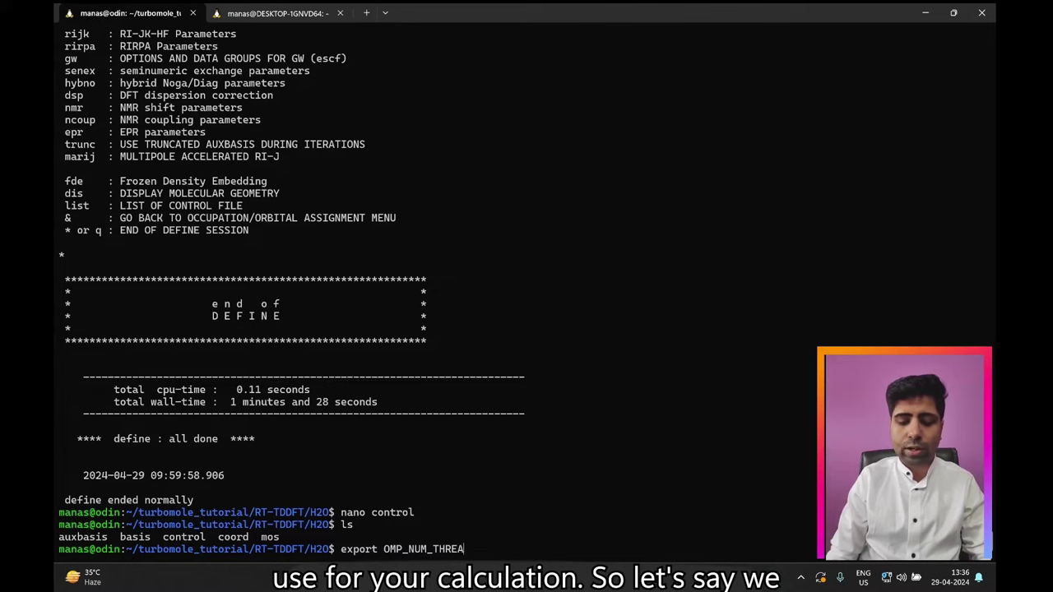
pyautogui.write('DS=32')
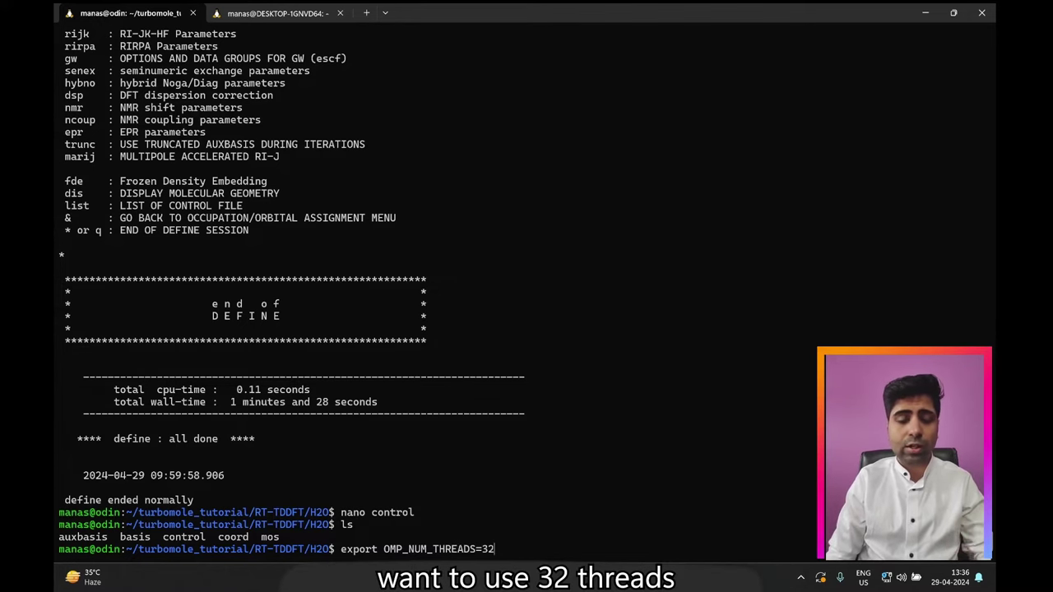
pyautogui.press('Return')
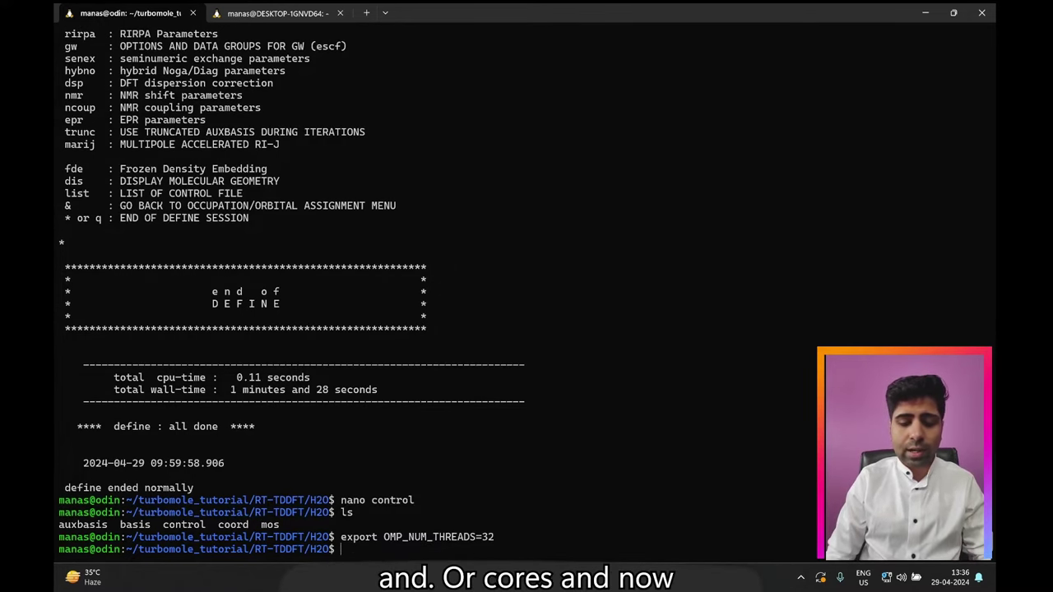
# Enter the command riper_smp > output & at the prompt without running it.
pyautogui.write('riper_s')
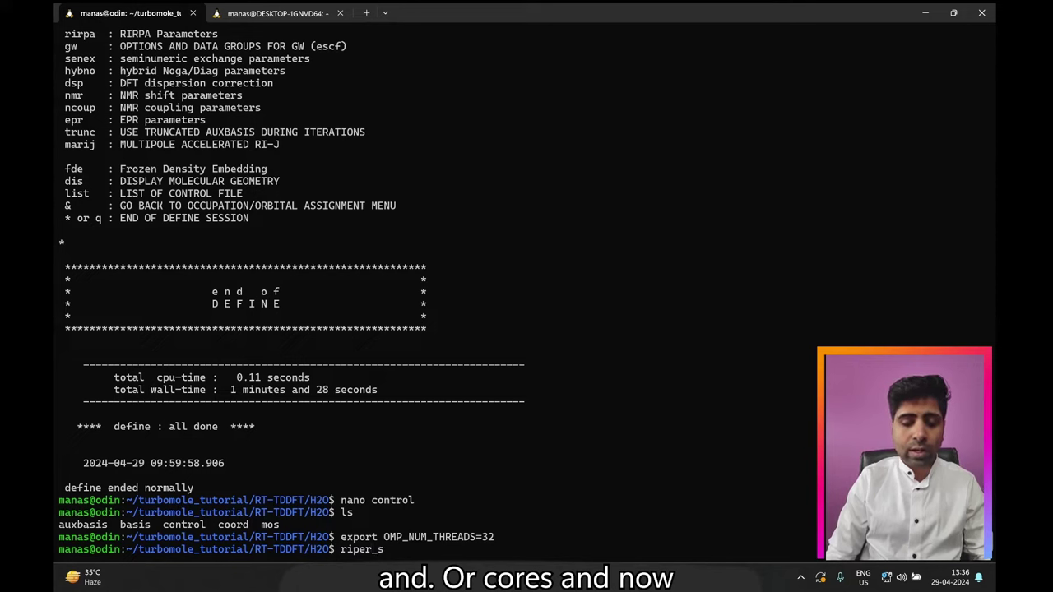
pyautogui.write('mp > ou')
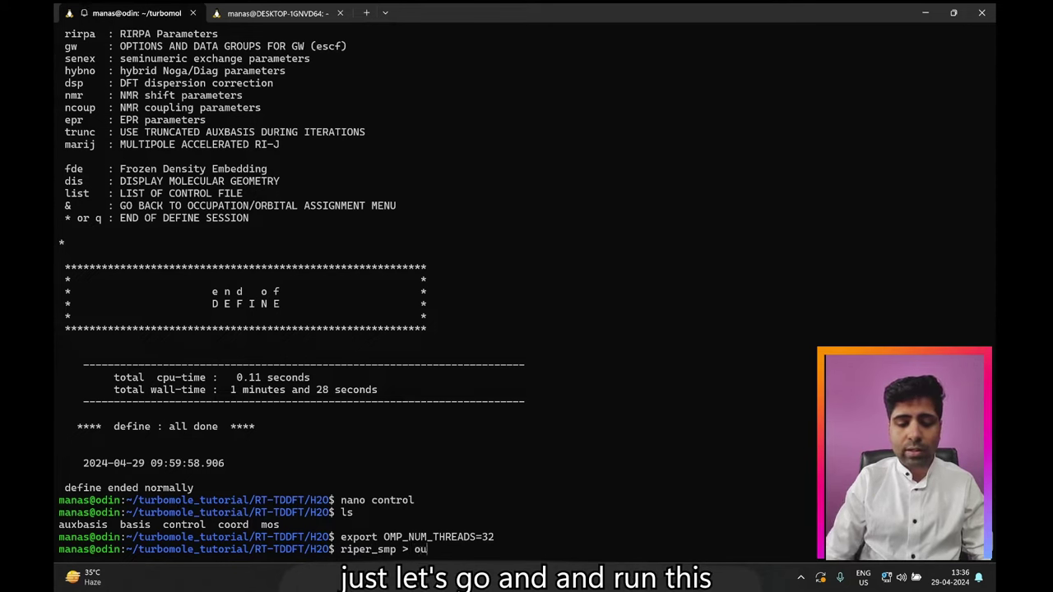
pyautogui.write('tp')
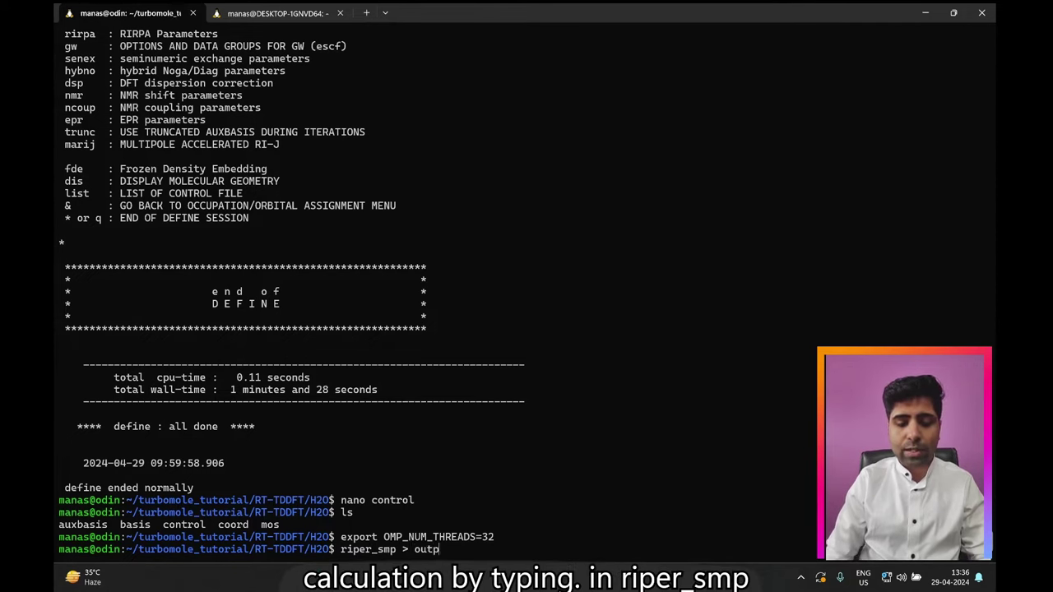
pyautogui.write('ut &')
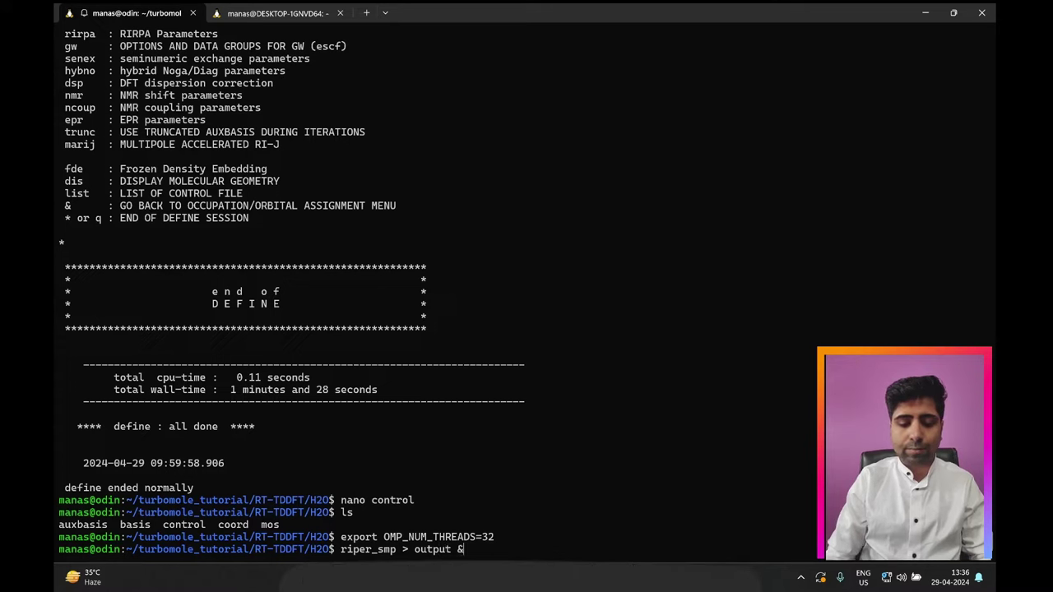
pyautogui.press('Left')
pyautogui.press('Left')
pyautogui.press('Left')
pyautogui.press('Left')
pyautogui.press('Left')
pyautogui.press('Left')
pyautogui.press('Left')
pyautogui.press('Left')
pyautogui.press('Left')
pyautogui.press('Left')
pyautogui.press('Left')
pyautogui.press('Left')
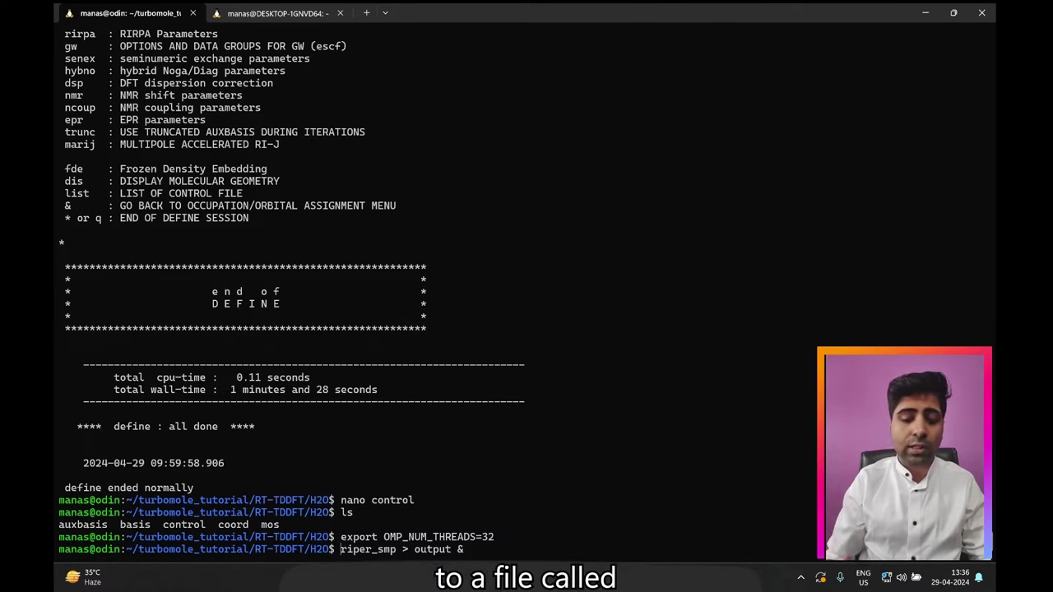
pyautogui.press('Right')
pyautogui.press('Right')
pyautogui.press('Right')
pyautogui.press('Right')
pyautogui.press('Right')
pyautogui.press('Right')
pyautogui.press('Right')
pyautogui.press('Right')
pyautogui.press('Right')
pyautogui.press('Right')
pyautogui.press('Right')
pyautogui.press('Right')
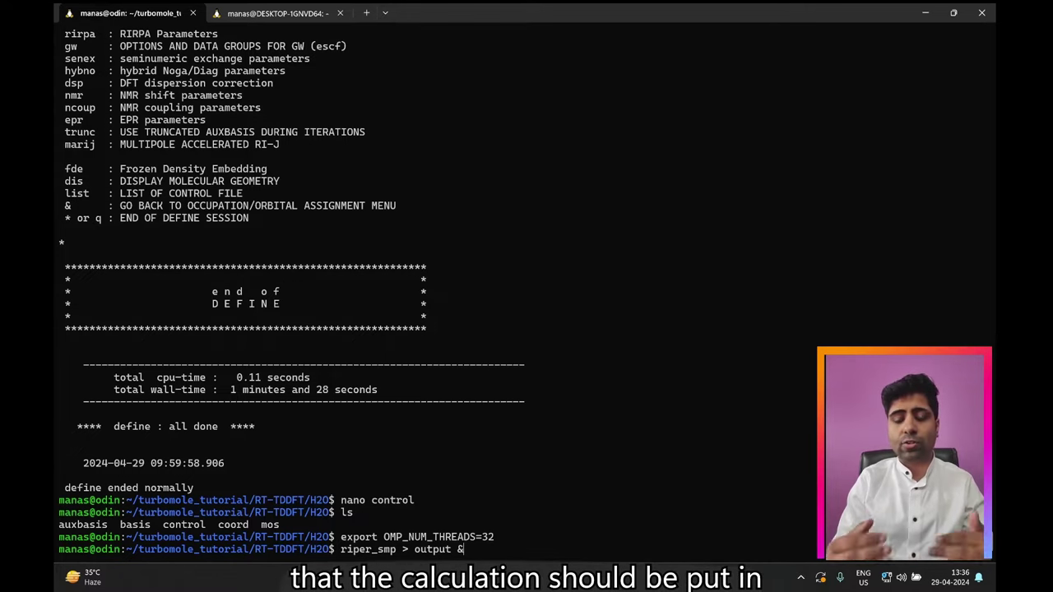
# Prefix the riper_smp command with nohup and start the background calculation.
pyautogui.press('Left')
pyautogui.press('Left')
pyautogui.press('Left')
pyautogui.press('Left')
pyautogui.press('Left')
pyautogui.press('Left')
pyautogui.press('Left')
pyautogui.press('Left')
pyautogui.press('Left')
pyautogui.press('Left')
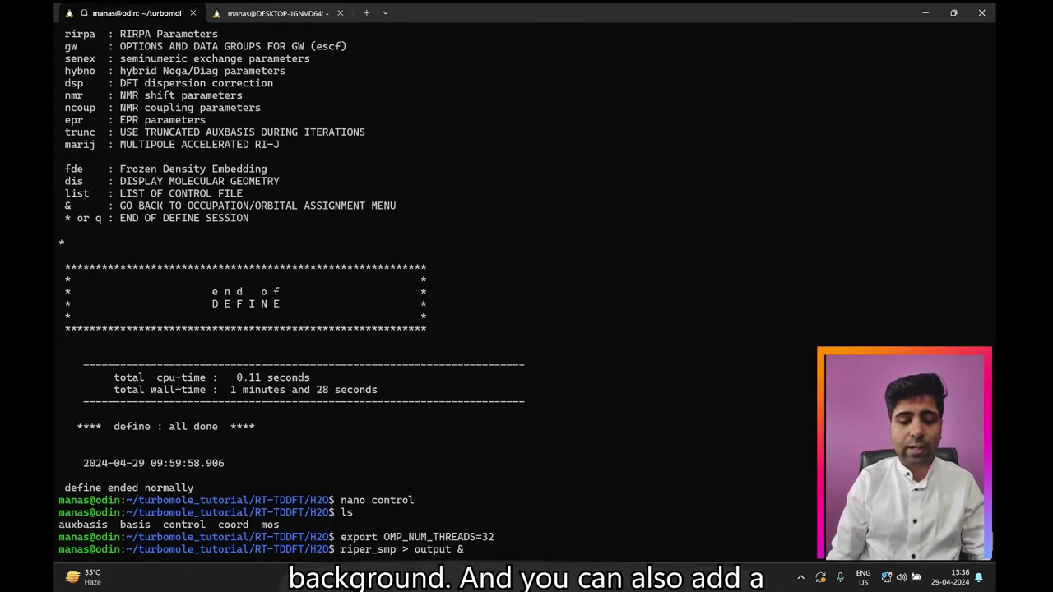
pyautogui.write('nohup')
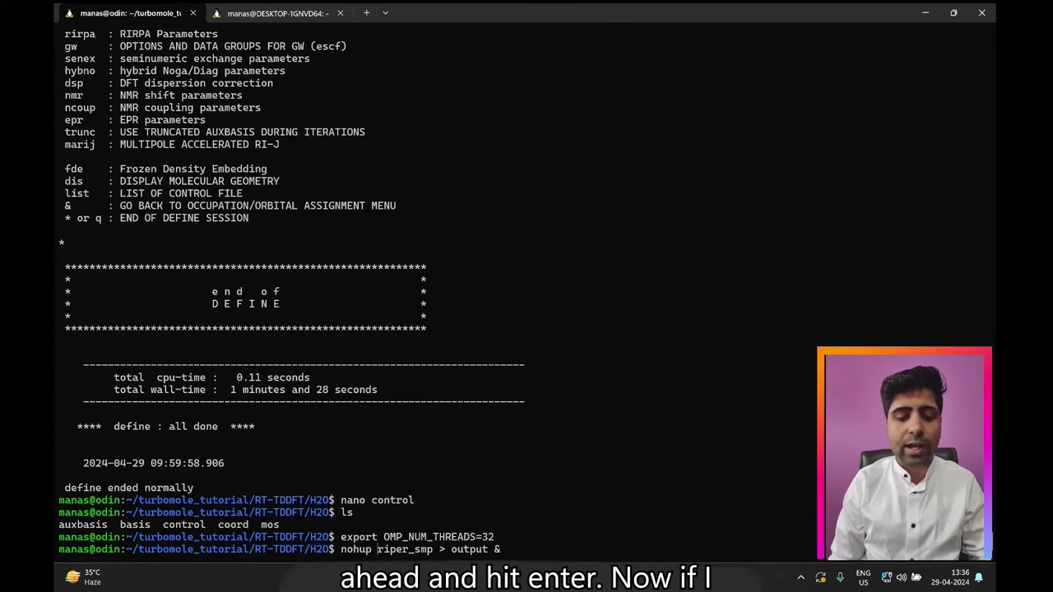
pyautogui.press('Return')
# List the directory again and look over the RIPER.BANDS files and the output file.
pyautogui.write('ls')
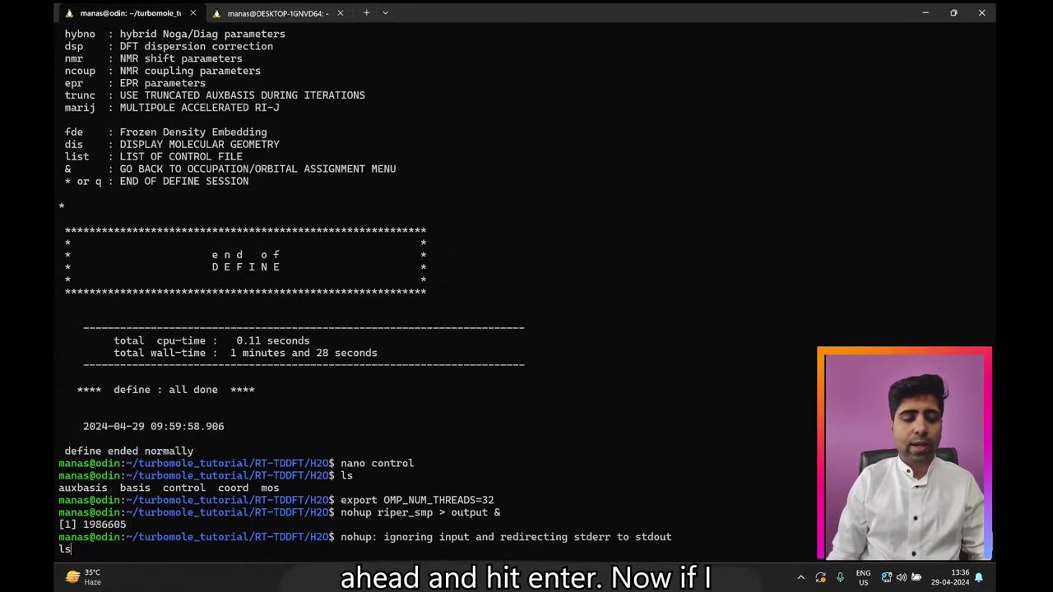
pyautogui.press('Return')
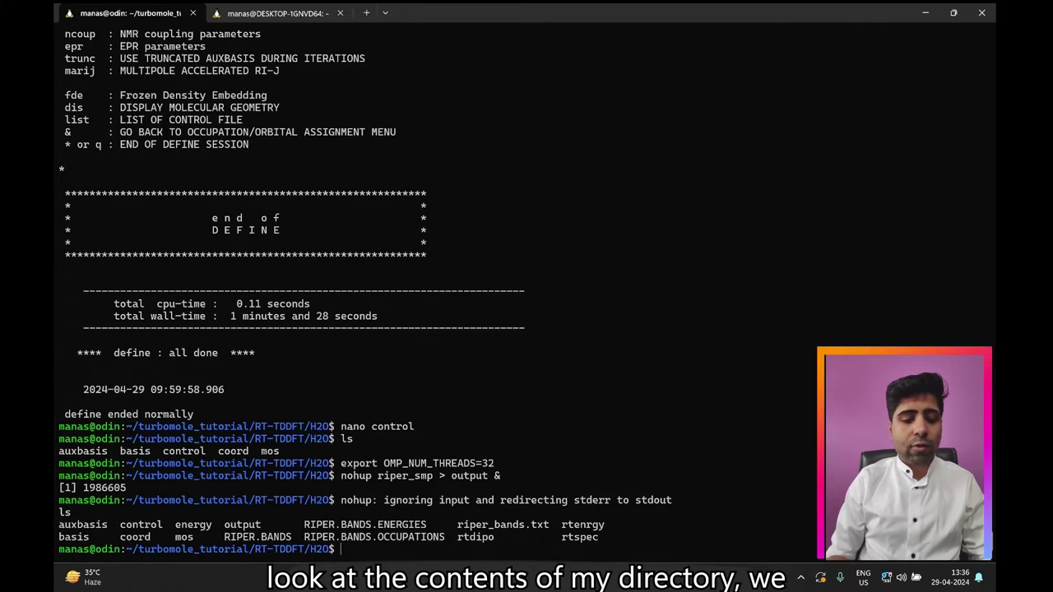
pyautogui.moveTo(236, 536); pyautogui.dragTo(362, 527)
pyautogui.click(362, 528)
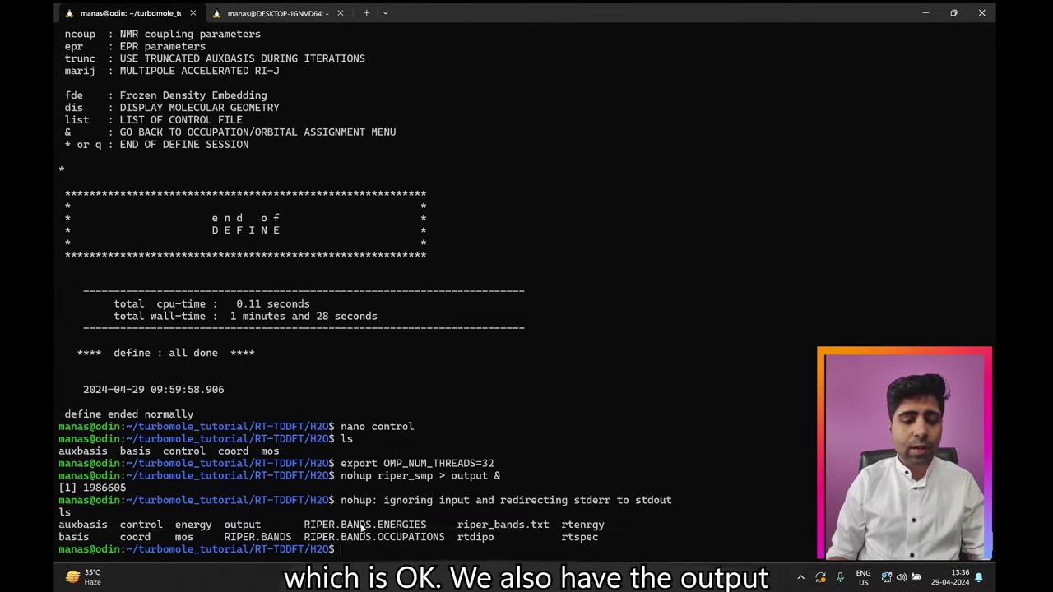
pyautogui.moveTo(221, 527); pyautogui.dragTo(270, 527)
pyautogui.click(270, 526)
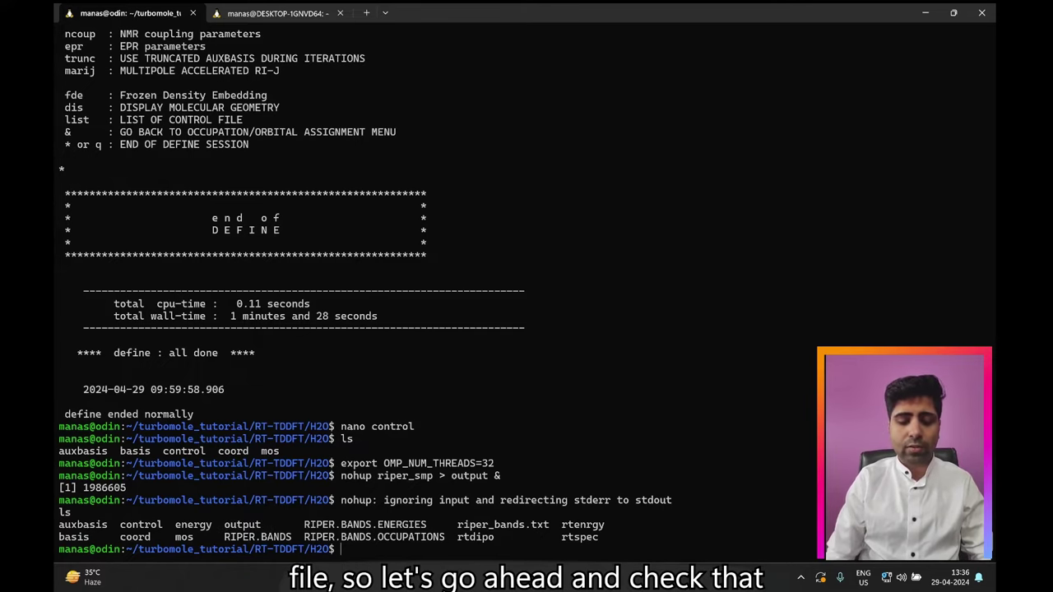
# Display the output file with cat and examine the SCF convergence, final energies and dipole moment.
pyautogui.write('cat output')
pyautogui.press('Return')
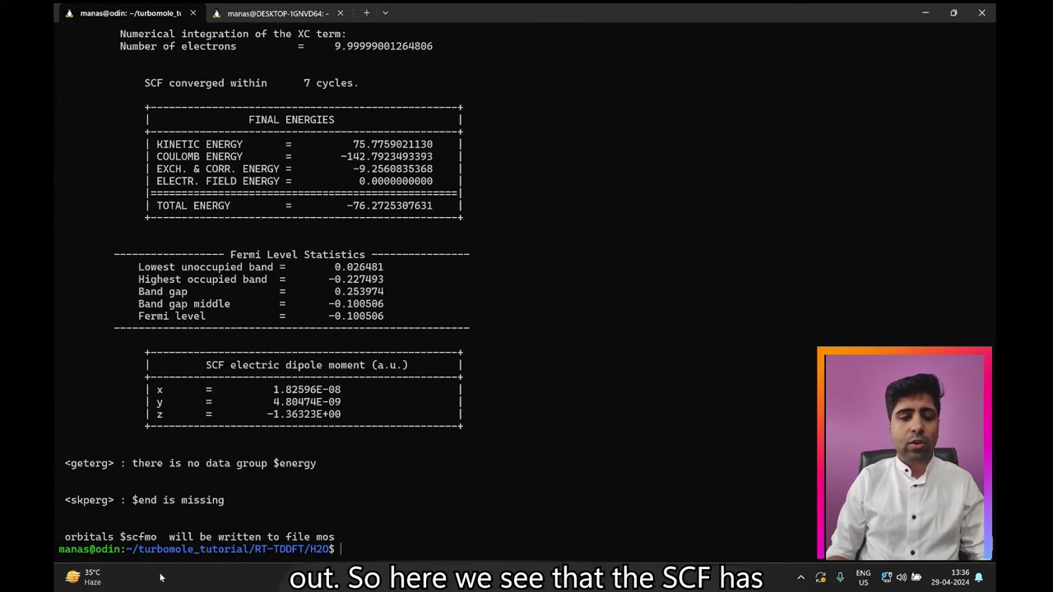
pyautogui.scroll(3, 526, 288)
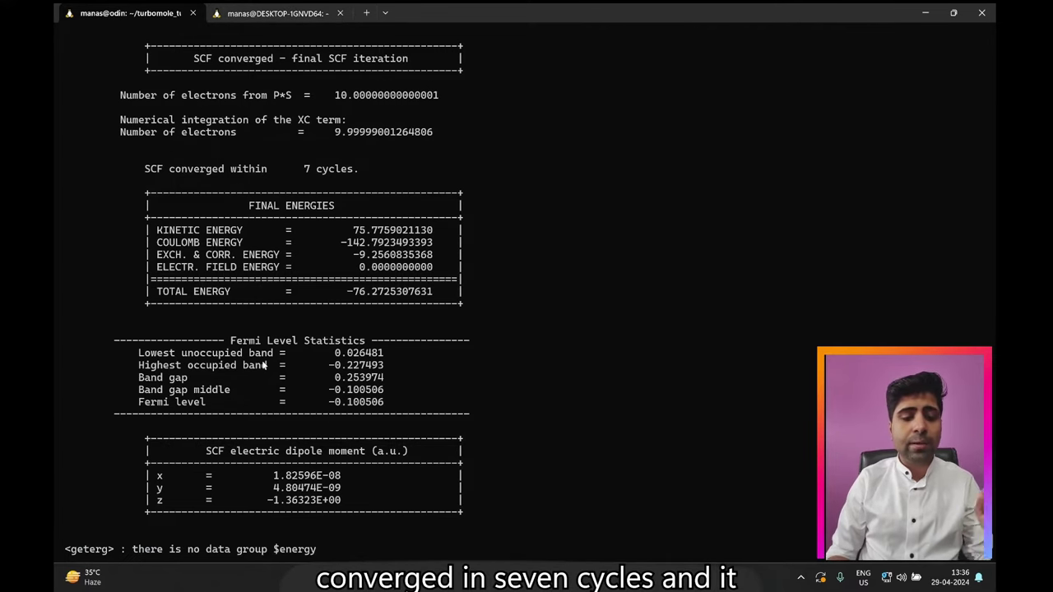
pyautogui.scroll(-3, 287, 248)
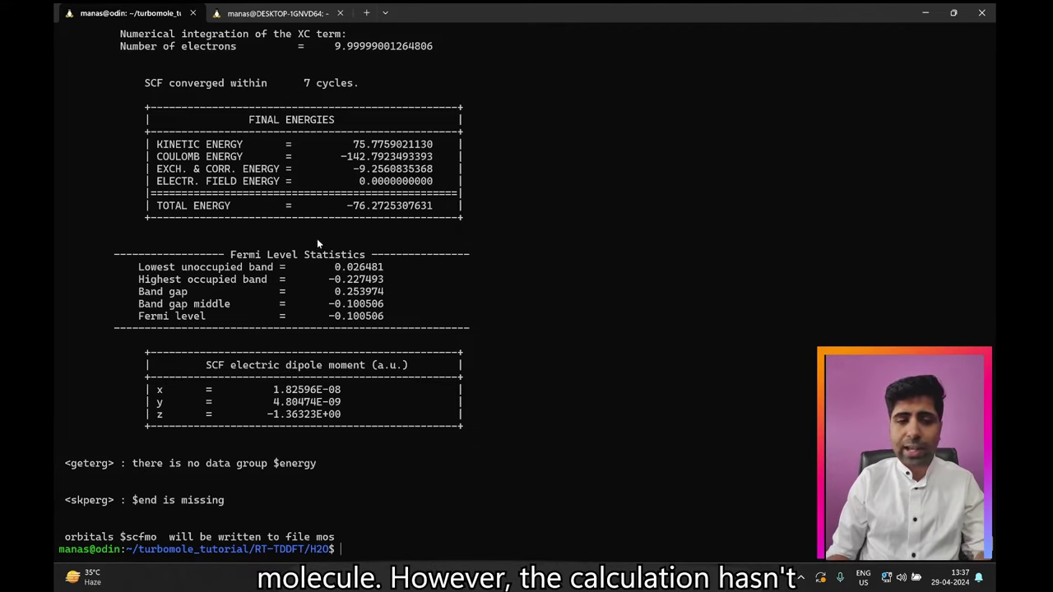
# List the directory once more and check for the rtdipo, rtspec and rtenrgy files.
pyautogui.write('ls')
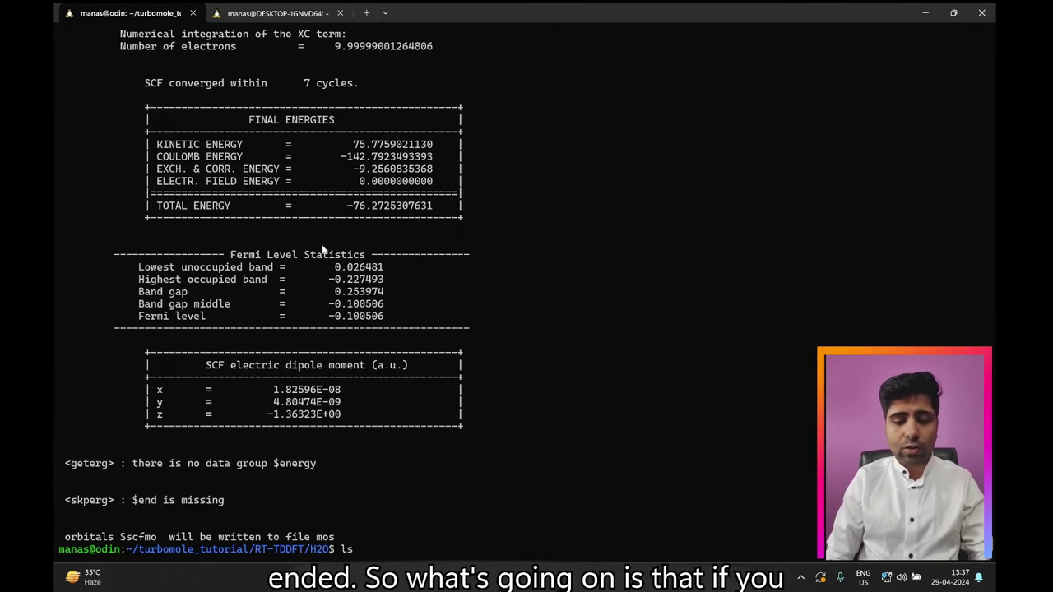
pyautogui.press('Return')
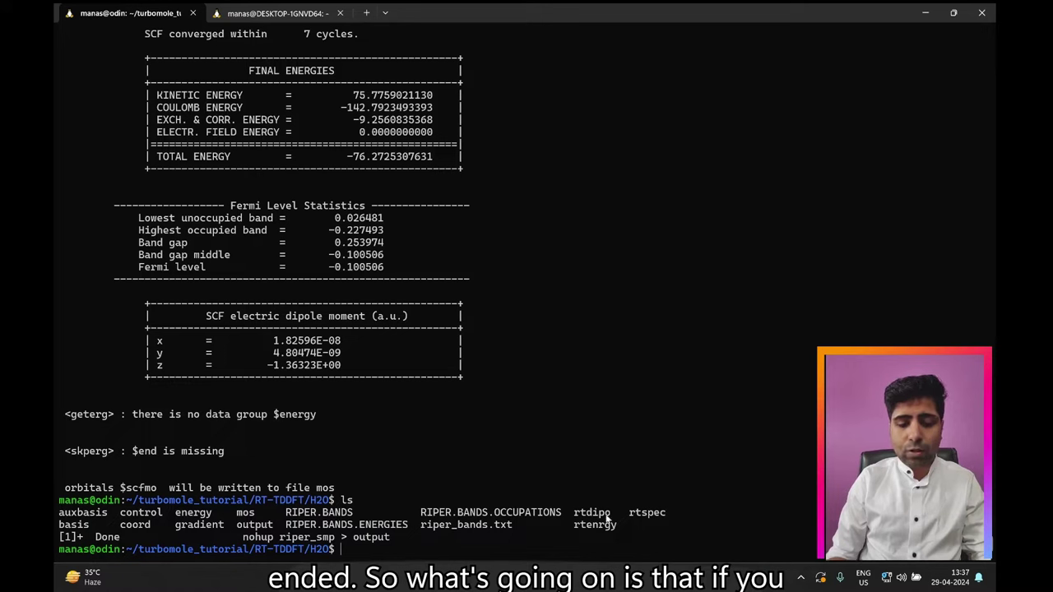
pyautogui.moveTo(576, 516); pyautogui.dragTo(649, 515)
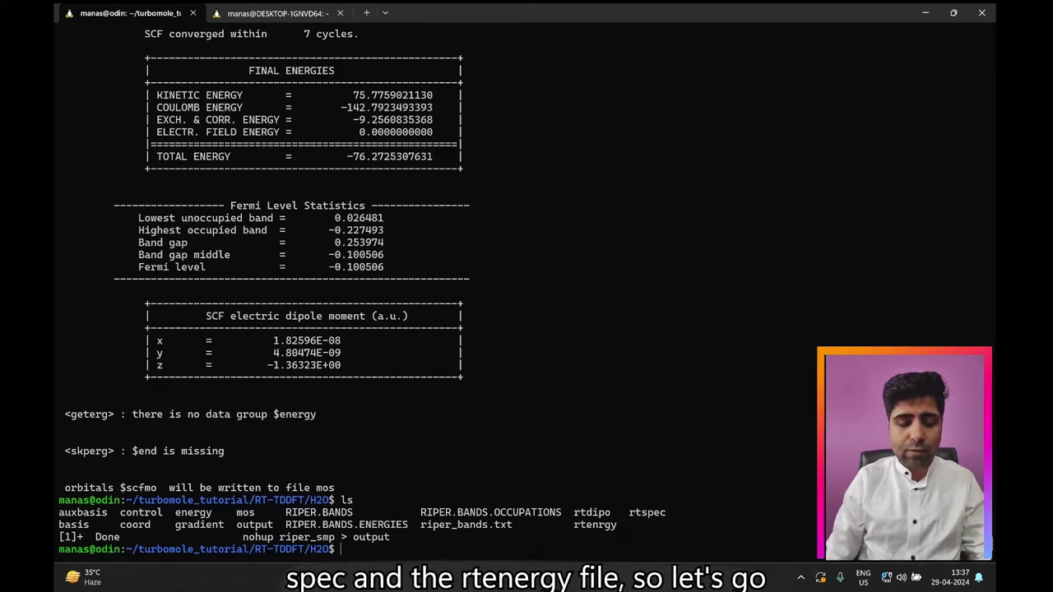
# Display the rtenrgy file with cat and examine its header and the time step, total, kinetic and potential energy columns.
pyautogui.write('cat rte')
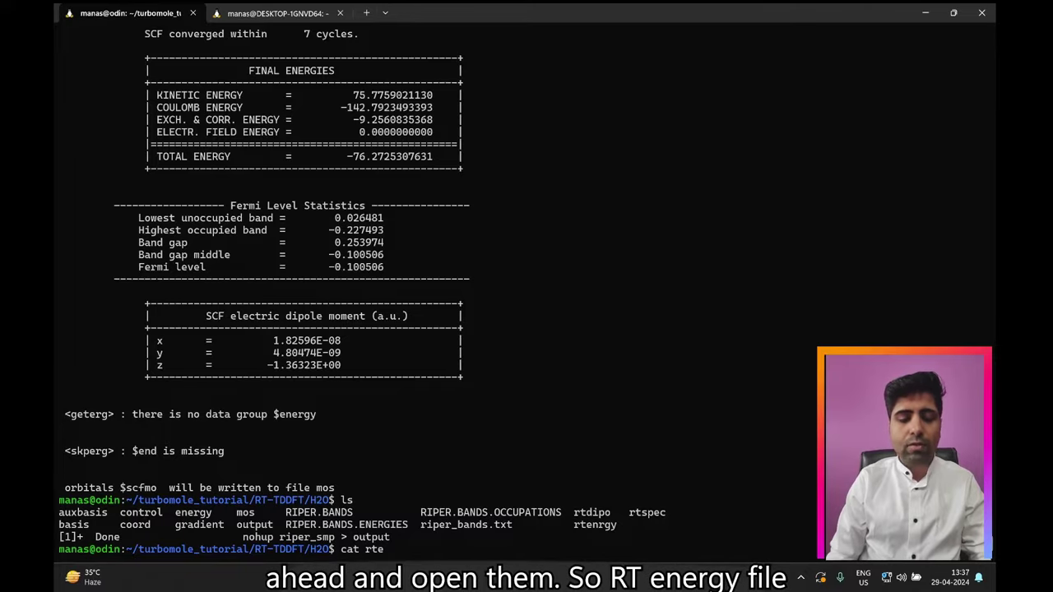
pyautogui.press('Tab')
pyautogui.press('Return')
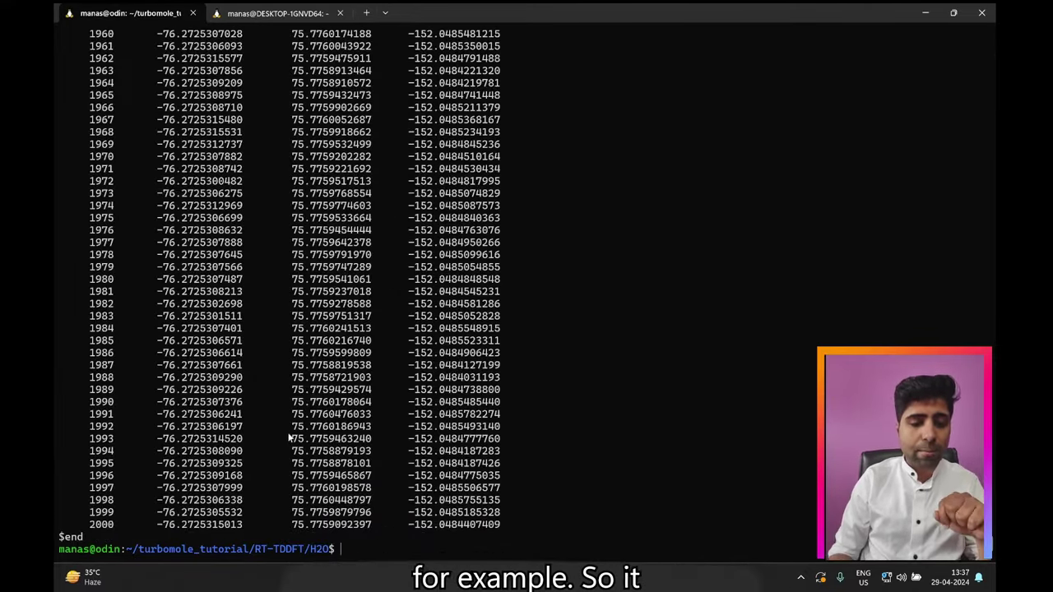
pyautogui.scroll(20, 182, 290)
pyautogui.scroll(20, 183, 291)
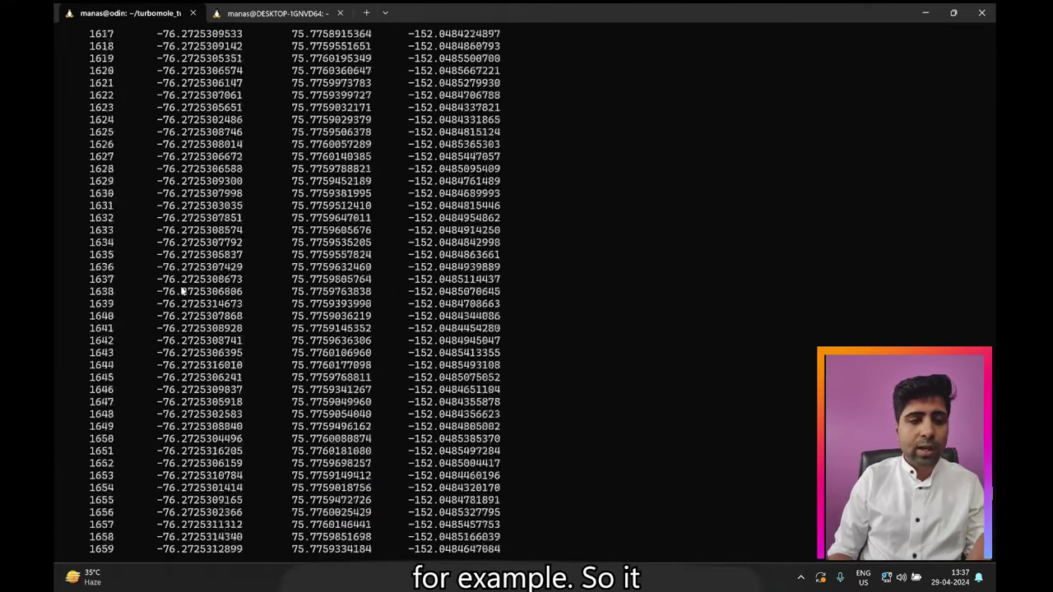
pyautogui.scroll(20, 183, 290)
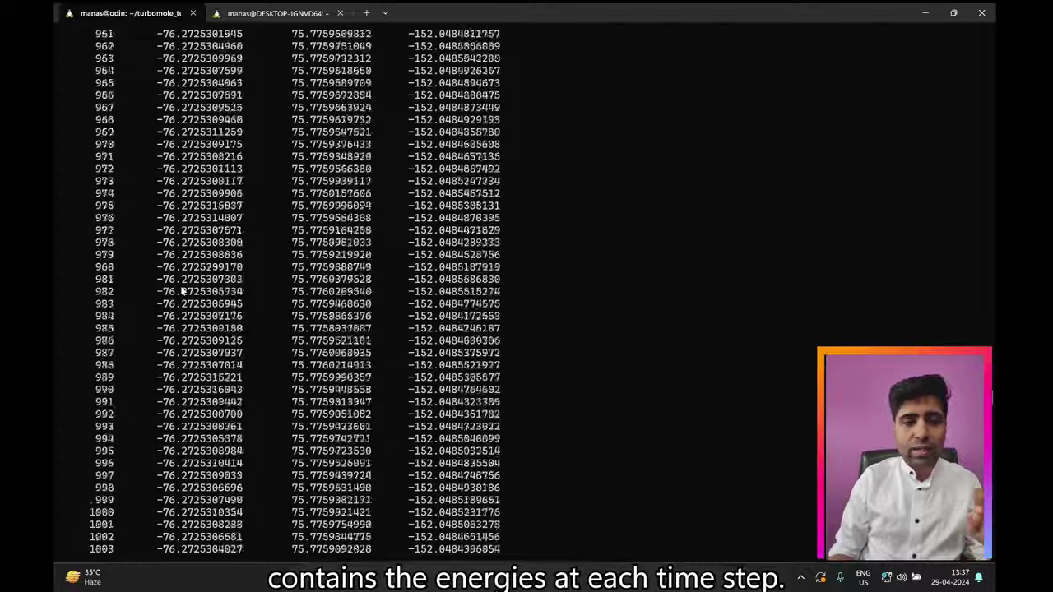
pyautogui.scroll(20, 183, 291)
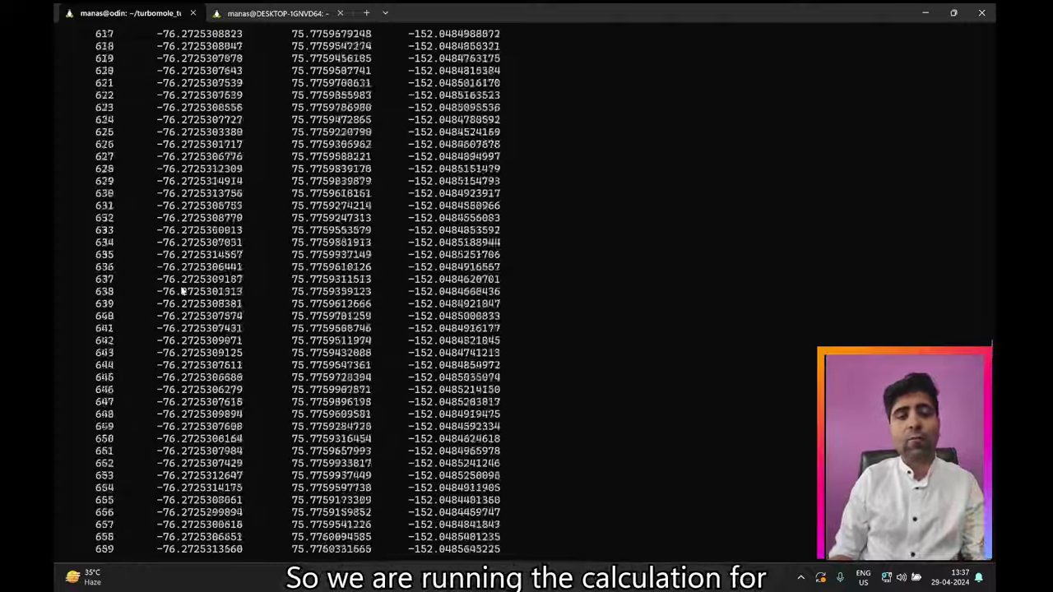
pyautogui.scroll(20, 183, 291)
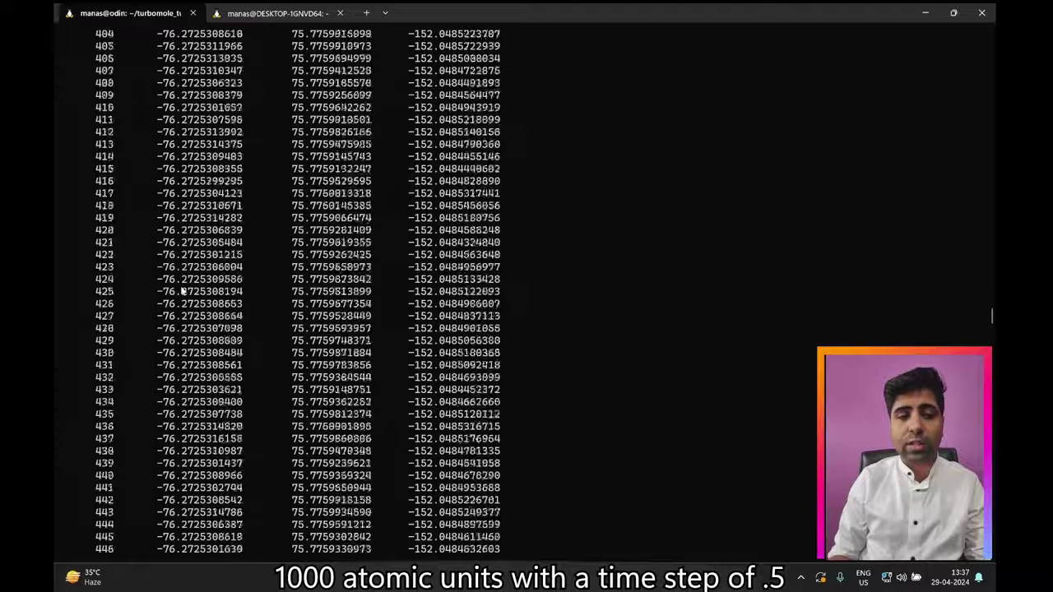
pyautogui.scroll(20, 182, 290)
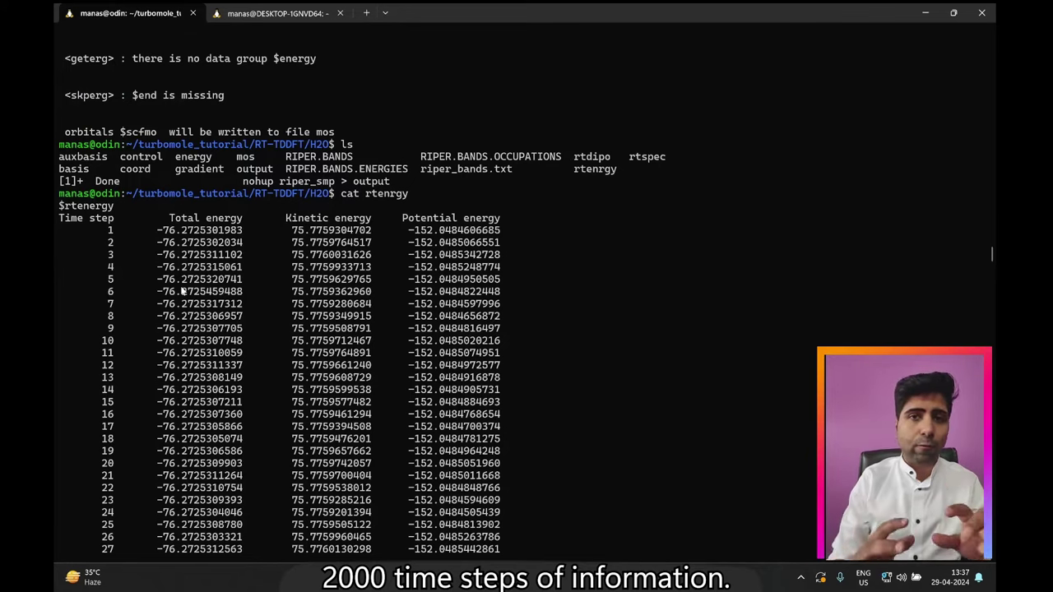
pyautogui.doubleClick(91, 218)
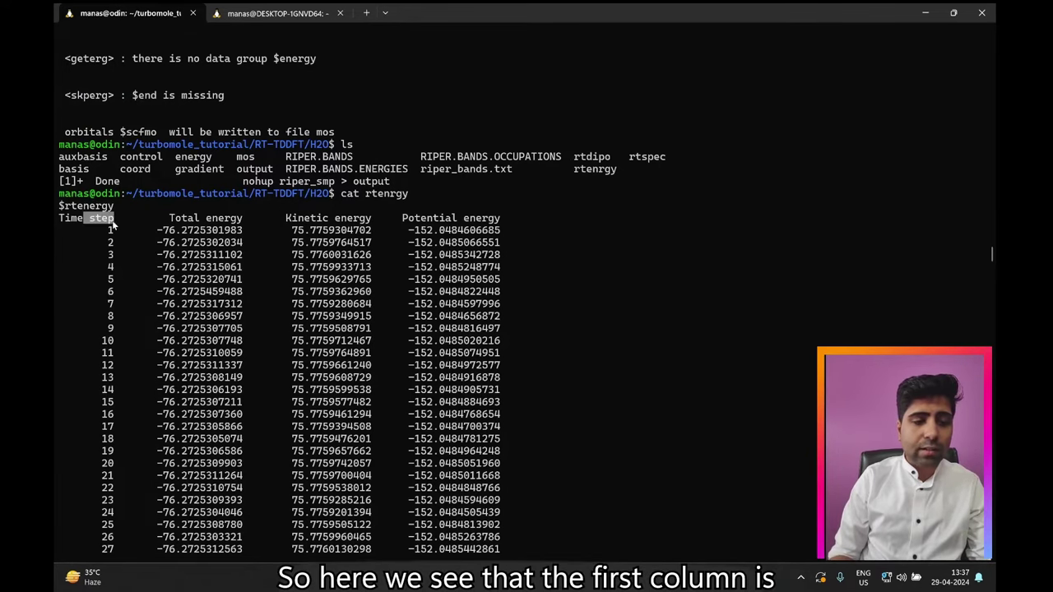
pyautogui.moveTo(115, 224); pyautogui.dragTo(504, 221)
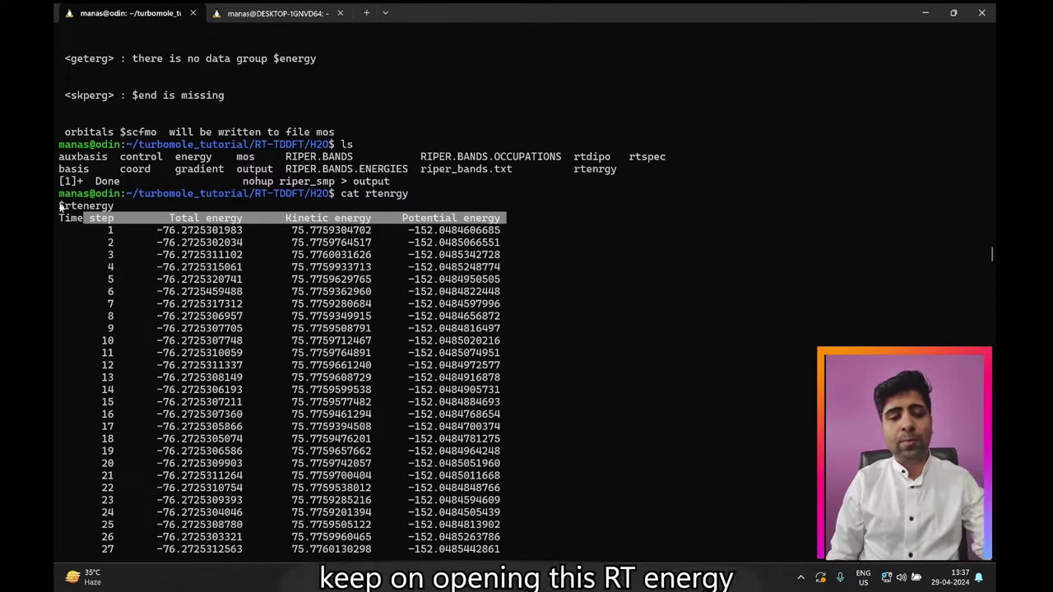
pyautogui.moveTo(59, 206); pyautogui.dragTo(125, 207)
# Look through the rtenrgy listing down to its last time step to check how far the simulation has progressed.
pyautogui.scroll(-20, 124, 207)
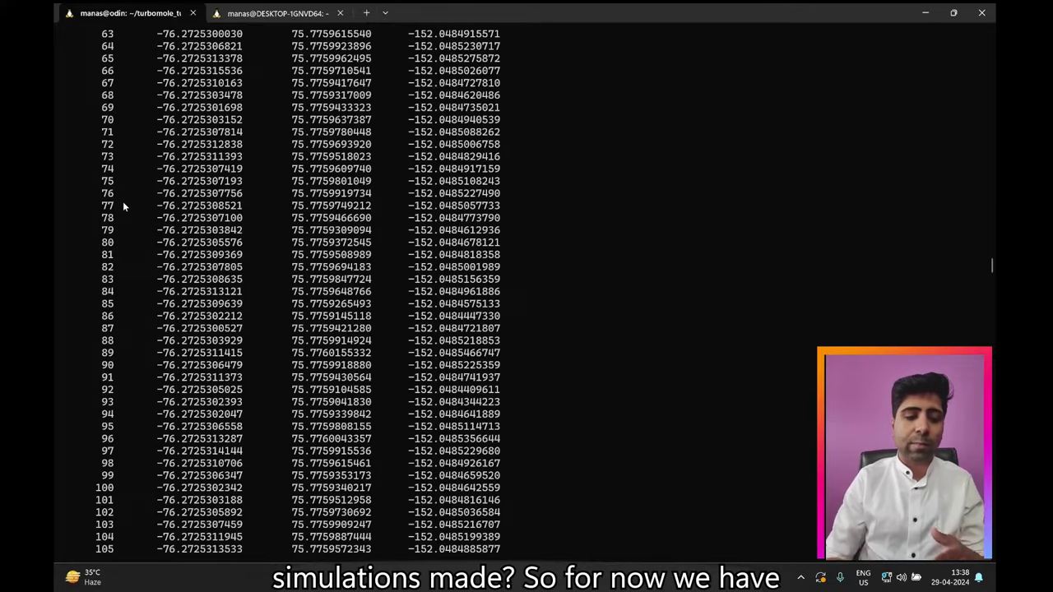
pyautogui.scroll(-20, 123, 201)
pyautogui.scroll(-20, 123, 206)
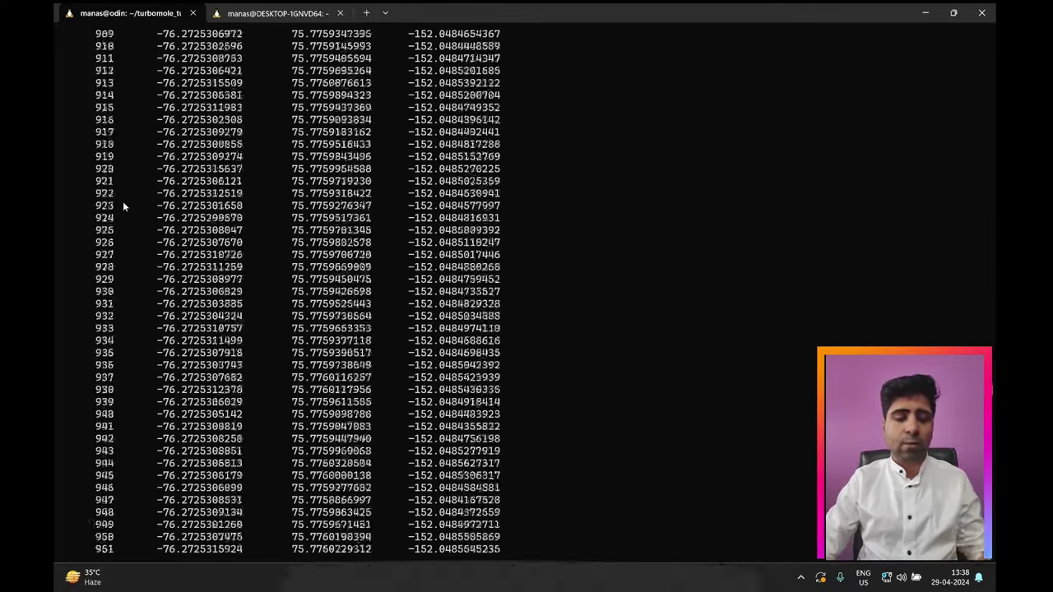
pyautogui.scroll(-20, 122, 206)
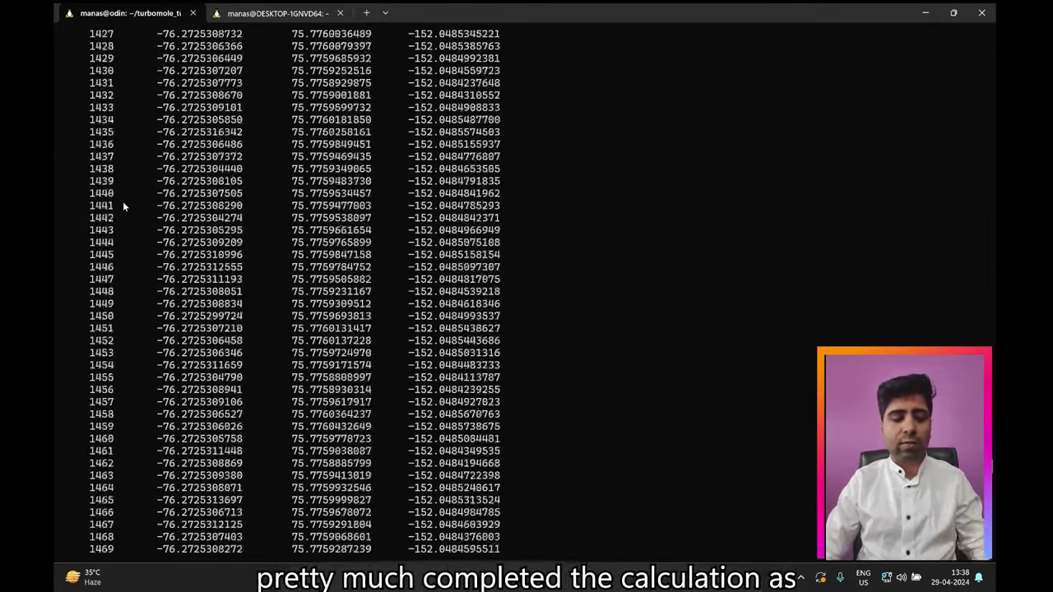
pyautogui.scroll(-4, 123, 206)
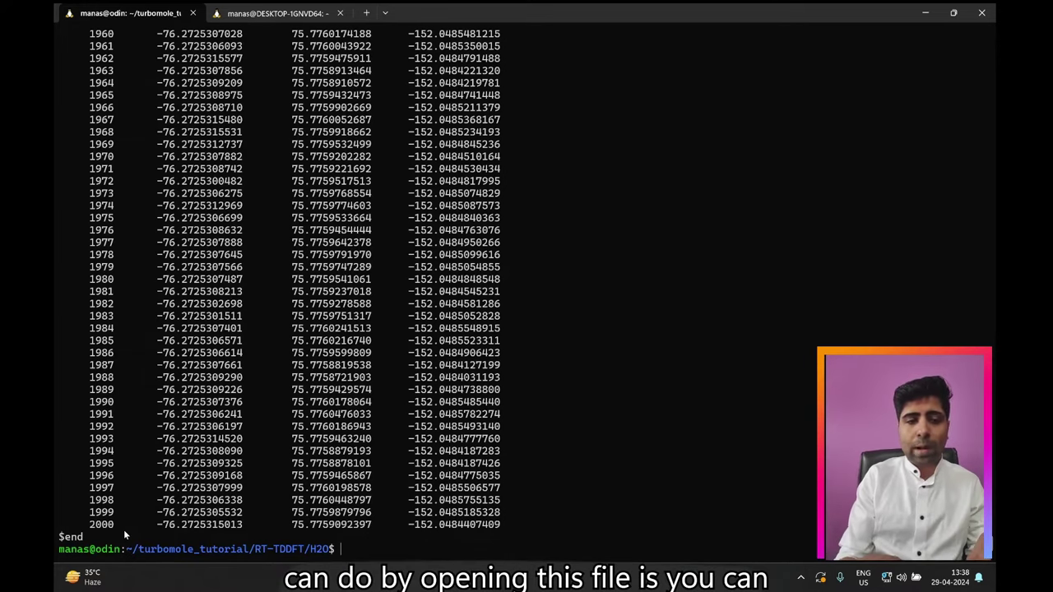
# Compare the total energies back through the earlier time steps in the rtenrgy listing to check for large deviations.
pyautogui.moveTo(204, 84); pyautogui.dragTo(258, 581)
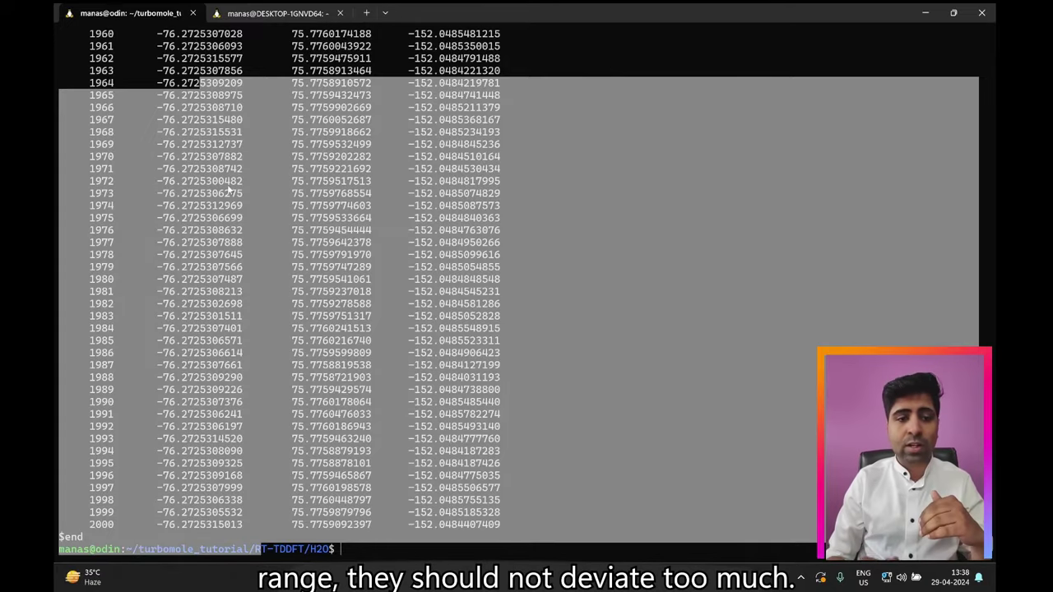
pyautogui.scroll(20, 230, 191)
pyautogui.scroll(20, 230, 191)
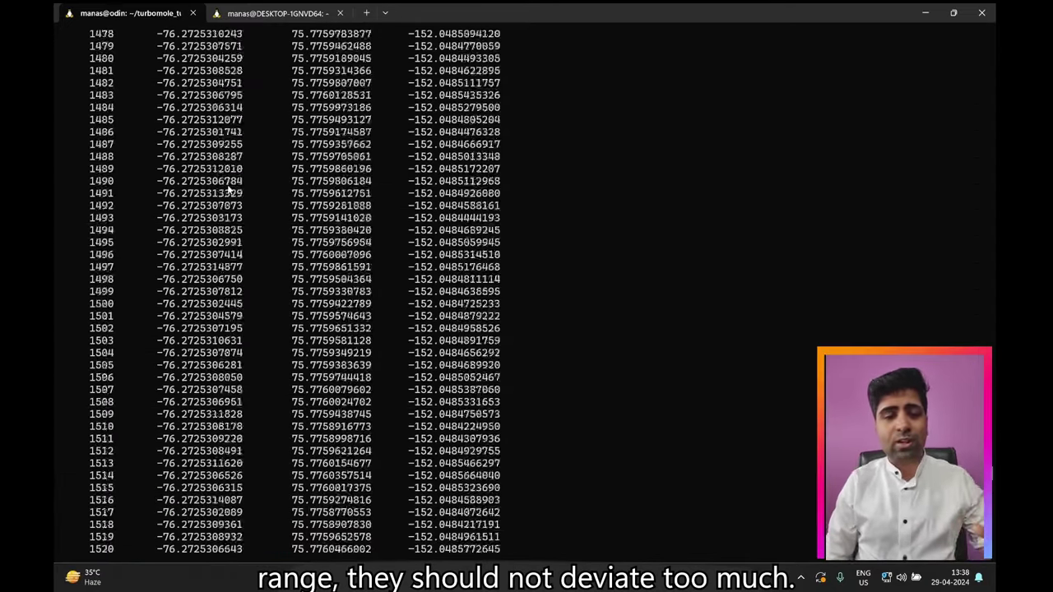
pyautogui.scroll(20, 230, 191)
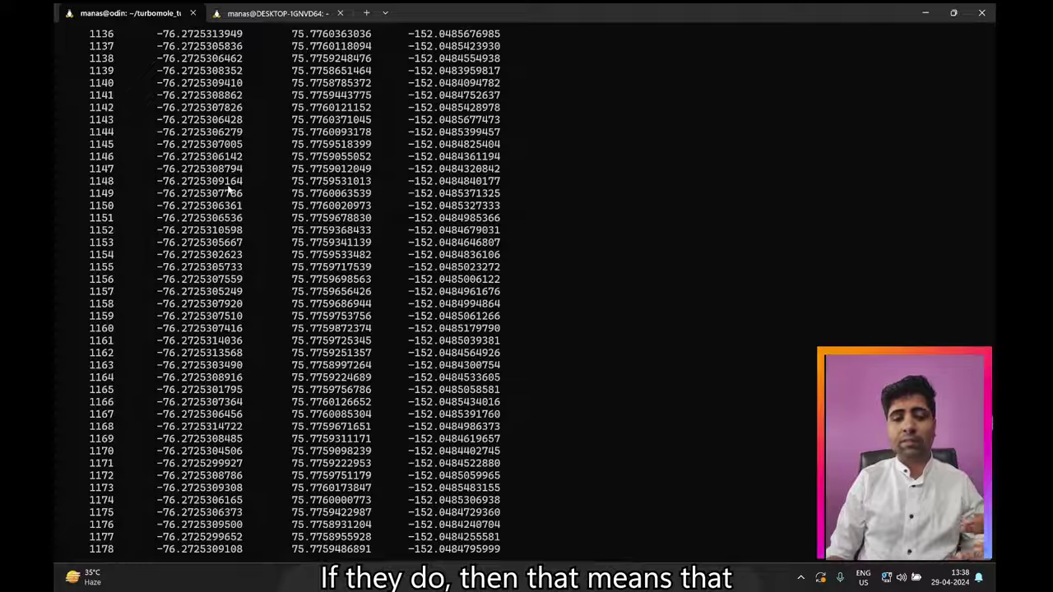
pyautogui.scroll(20, 231, 190)
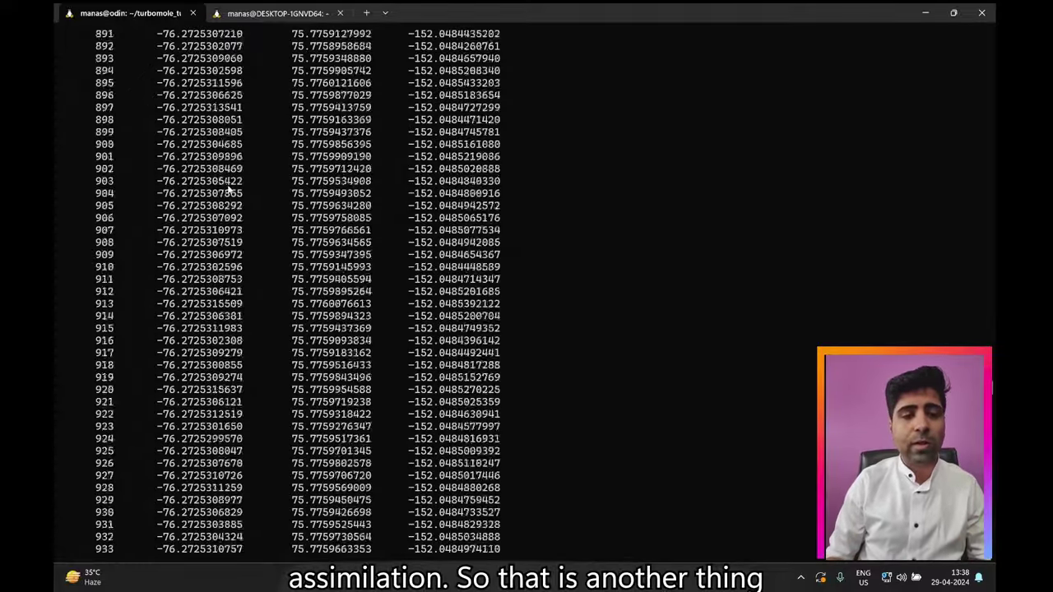
pyautogui.scroll(20, 230, 191)
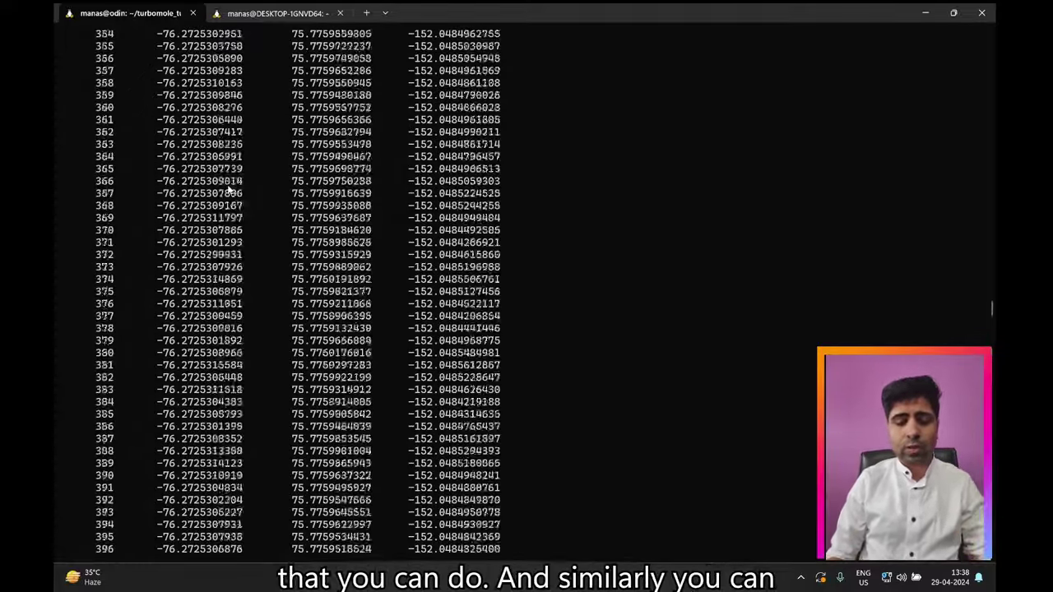
# List the directory, display the rtdipo file with cat and examine its x, y and z direction dipole columns.
pyautogui.hotkey('ctrl', 'shift', 'End')
pyautogui.press('Return')
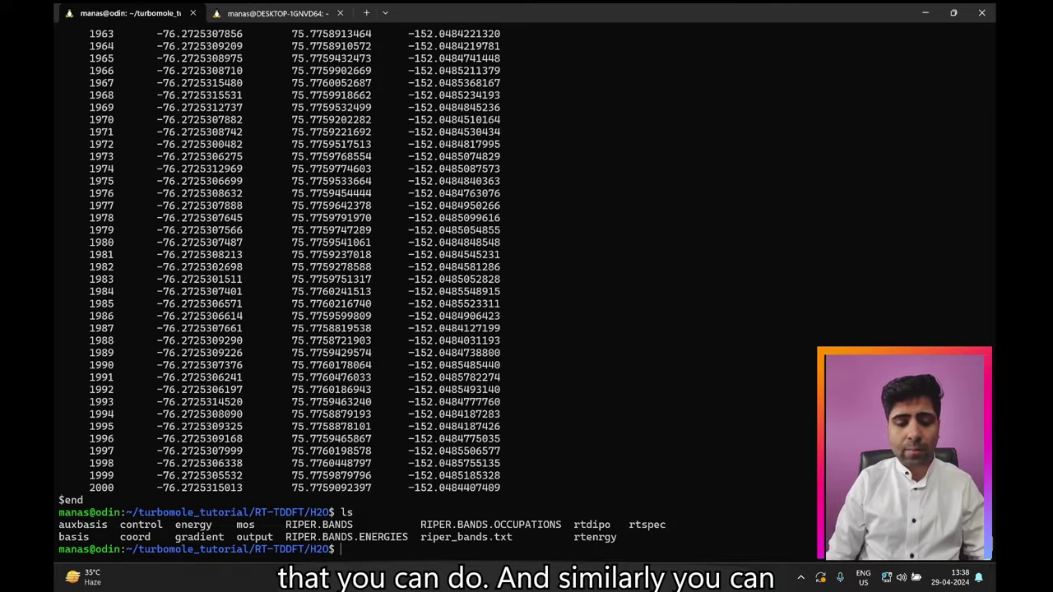
pyautogui.write('cat rtdipo')
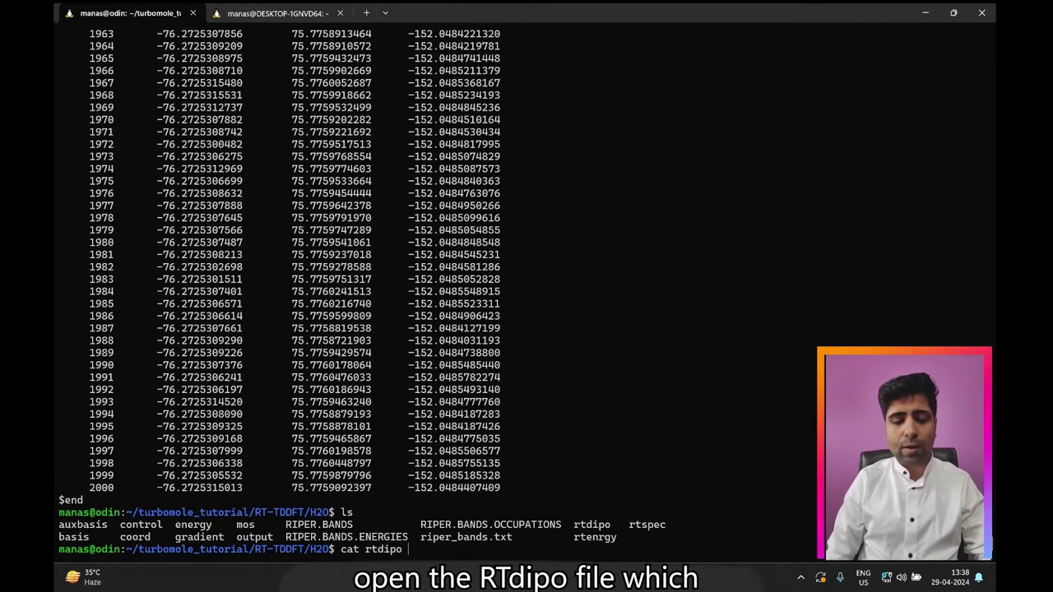
pyautogui.press('Return')
pyautogui.scroll(20, 69, 541)
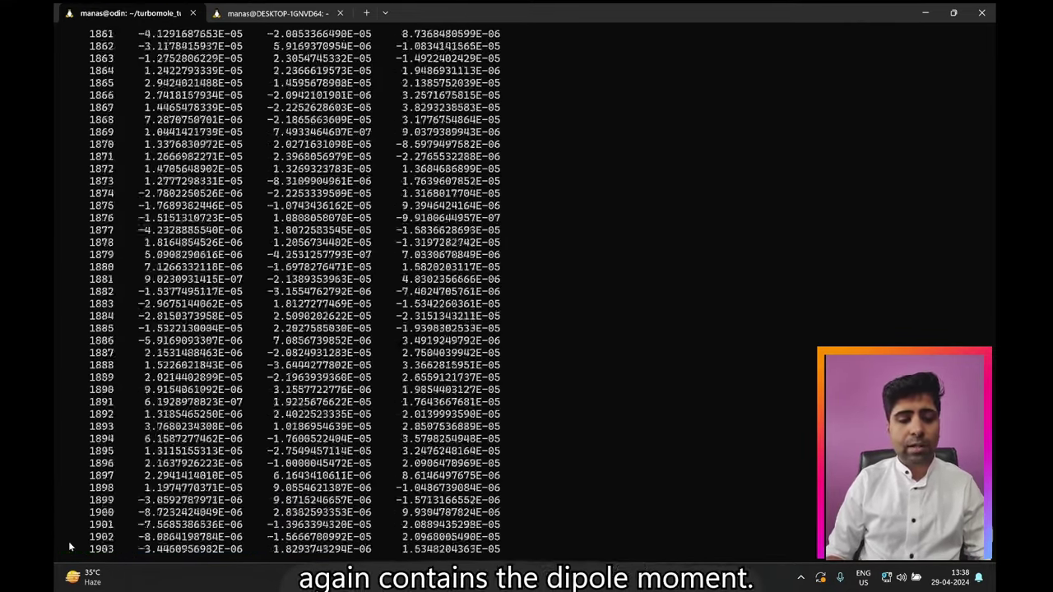
pyautogui.scroll(20, 68, 542)
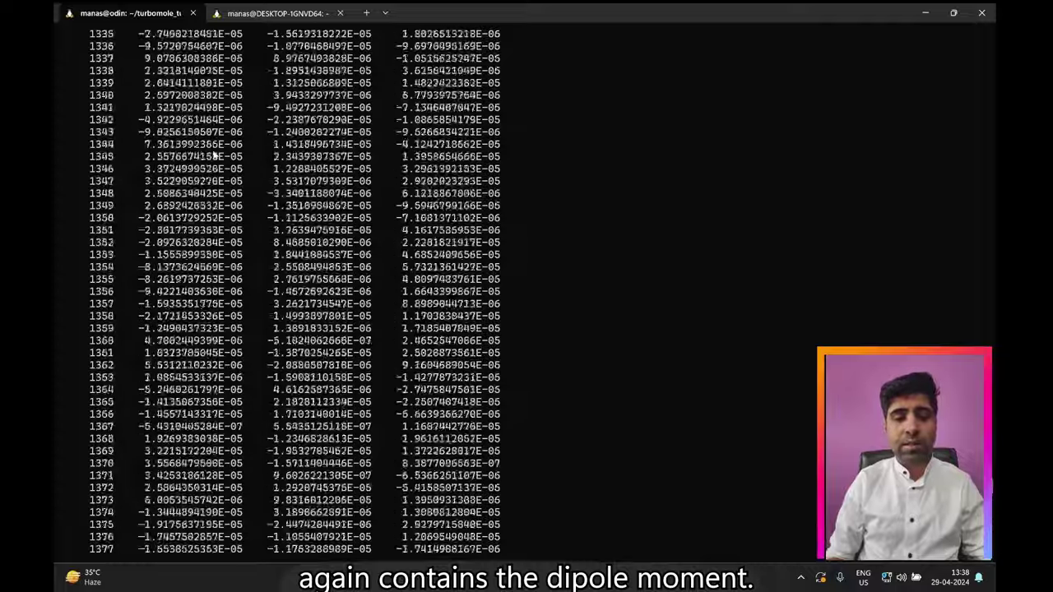
pyautogui.scroll(20, 214, 155)
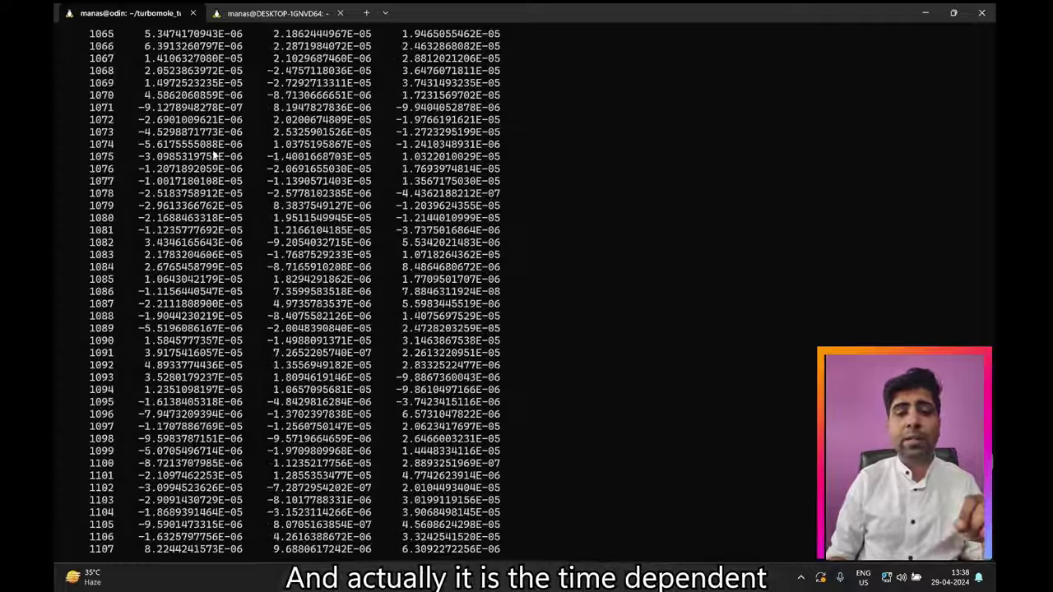
pyautogui.scroll(20, 214, 155)
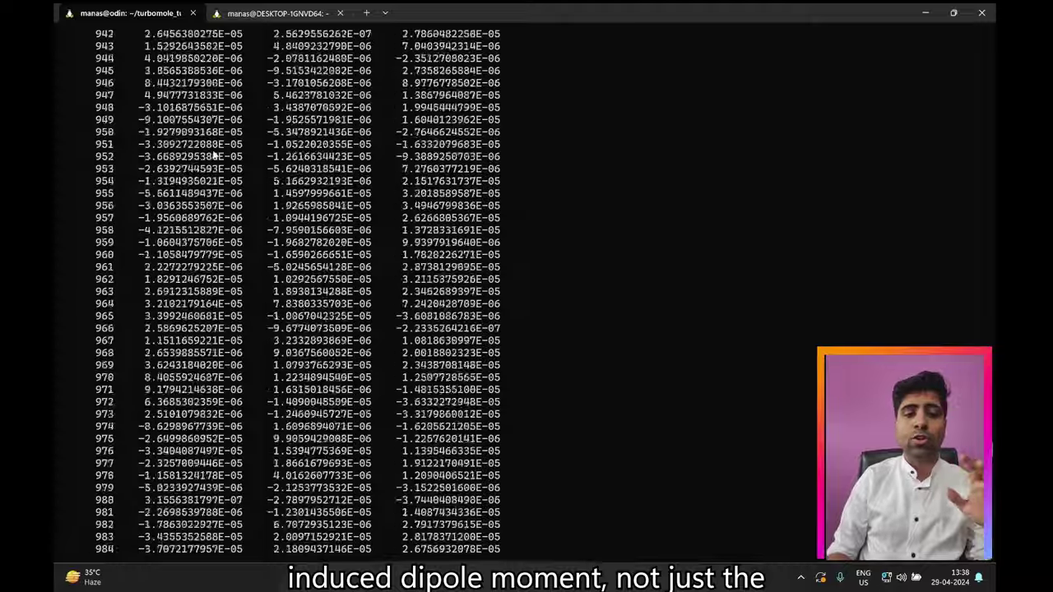
pyautogui.scroll(20, 214, 155)
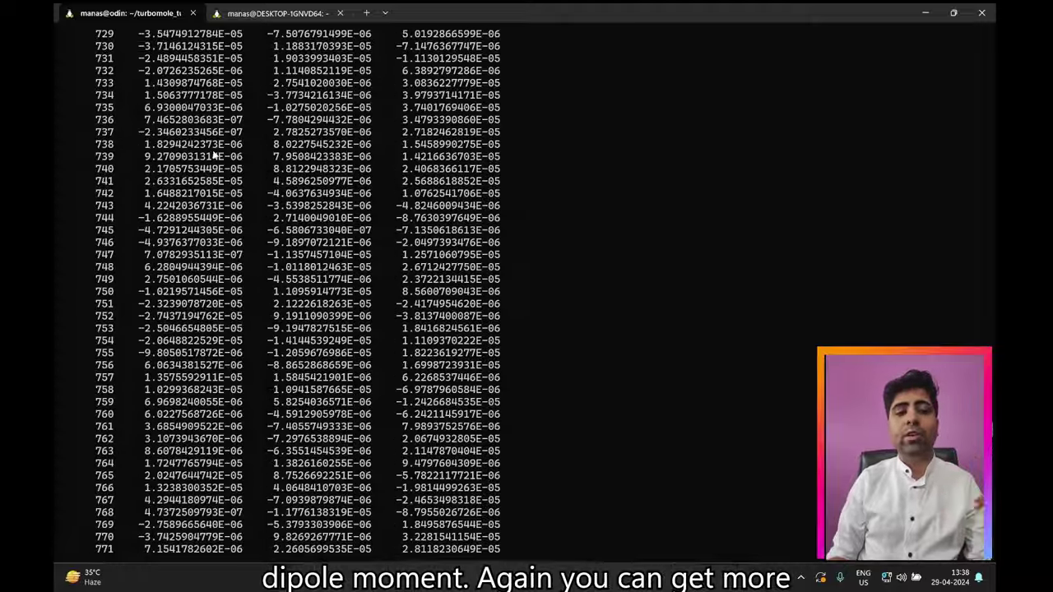
pyautogui.scroll(20, 214, 155)
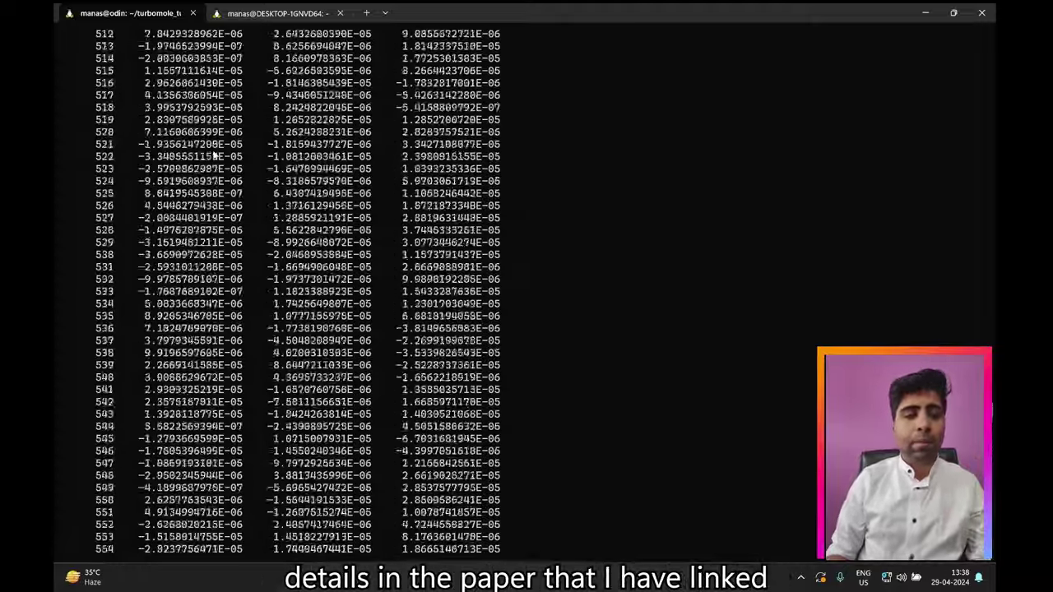
pyautogui.scroll(20, 214, 155)
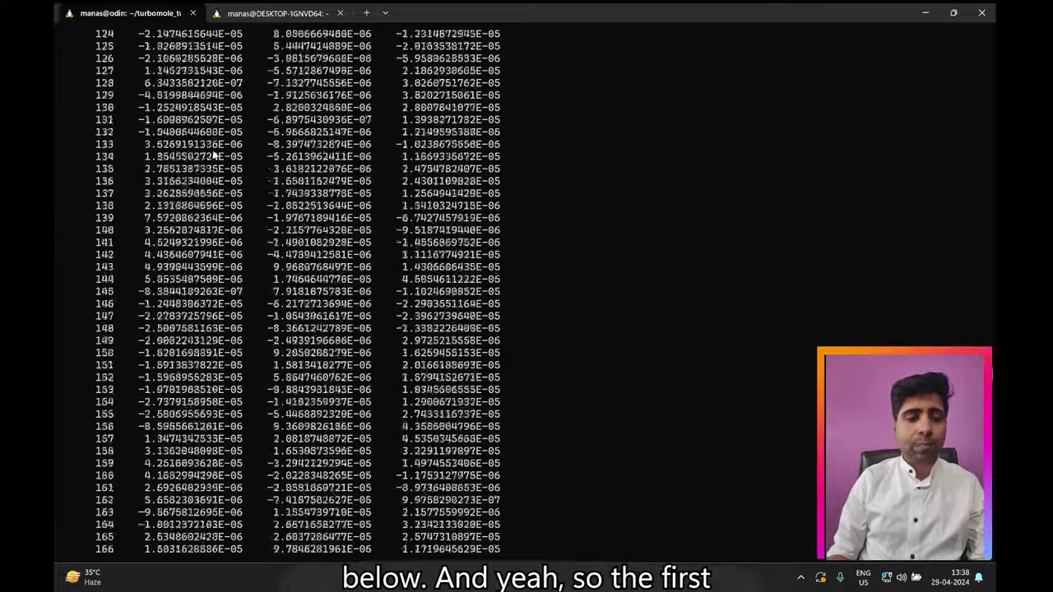
pyautogui.scroll(20, 214, 154)
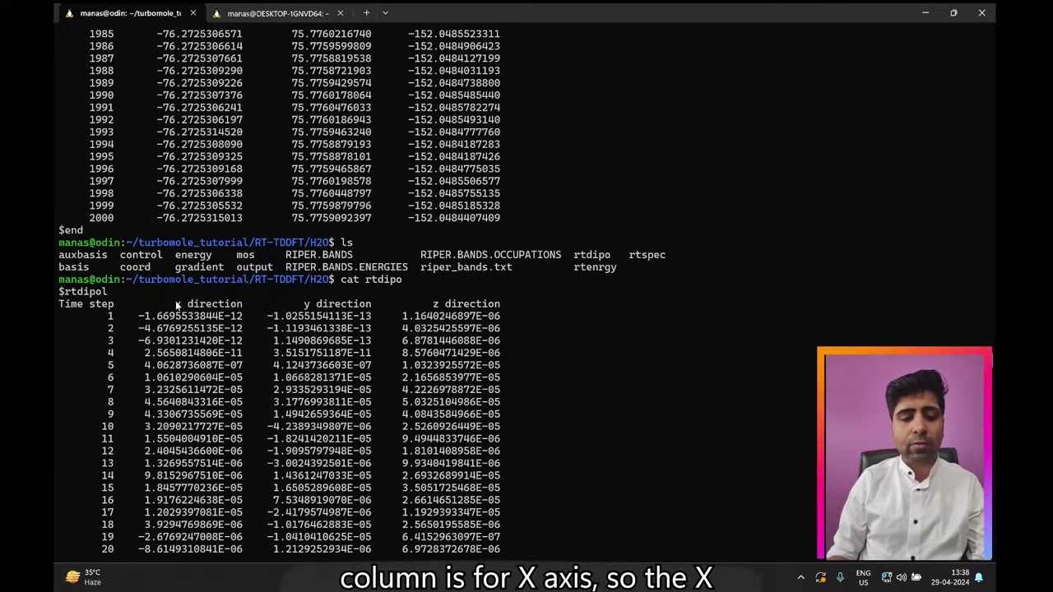
pyautogui.moveTo(175, 301); pyautogui.dragTo(346, 316)
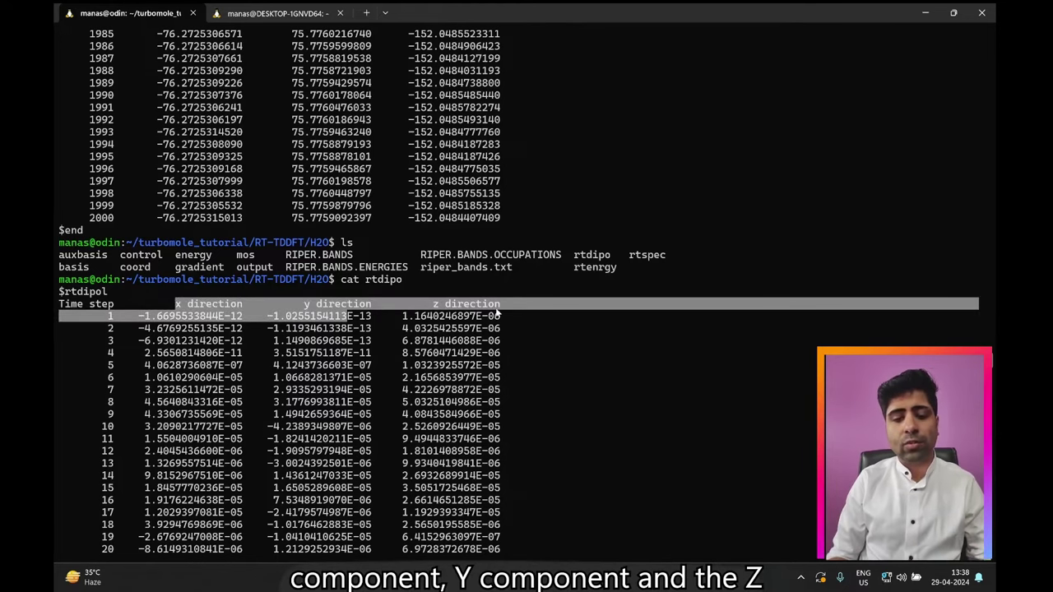
pyautogui.click(282, 329)
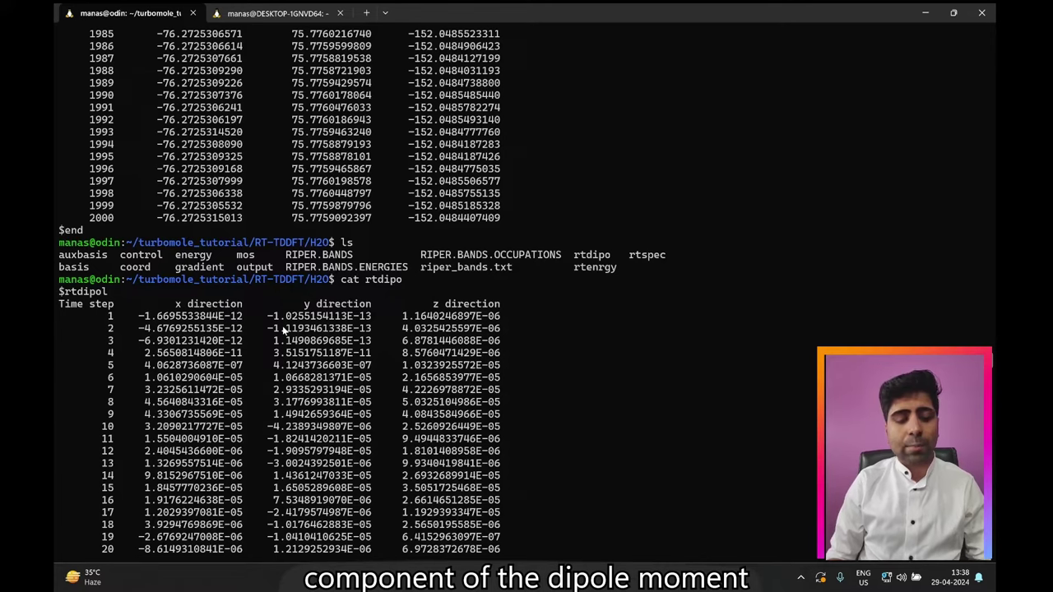
# List the directory again and display the output file with cat to check the total CPU and wall times.
pyautogui.write('ls')
pyautogui.press('Return')
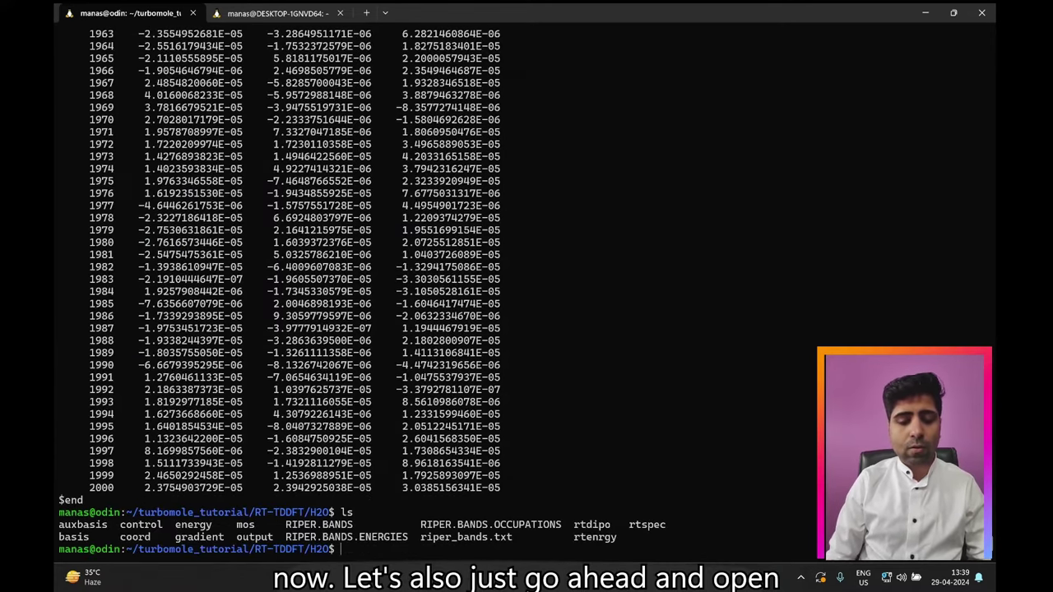
pyautogui.write('cat output')
pyautogui.press('Return')
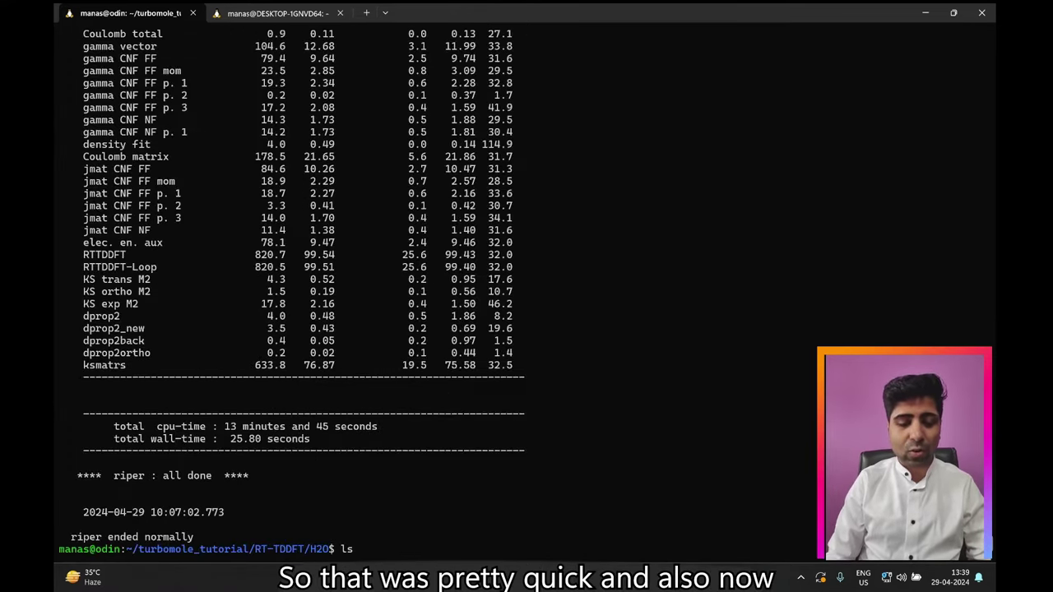
# List the directory, display the rtspec file with cat and examine its energy and intensity columns from the beginning.
pyautogui.write('ls')
pyautogui.press('Return')
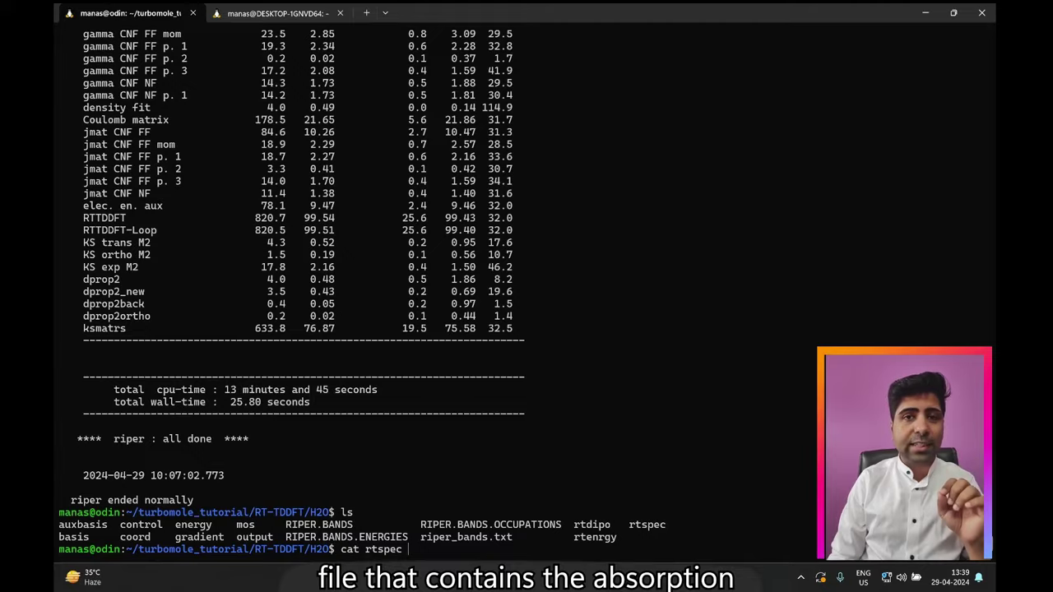
pyautogui.press('Return')
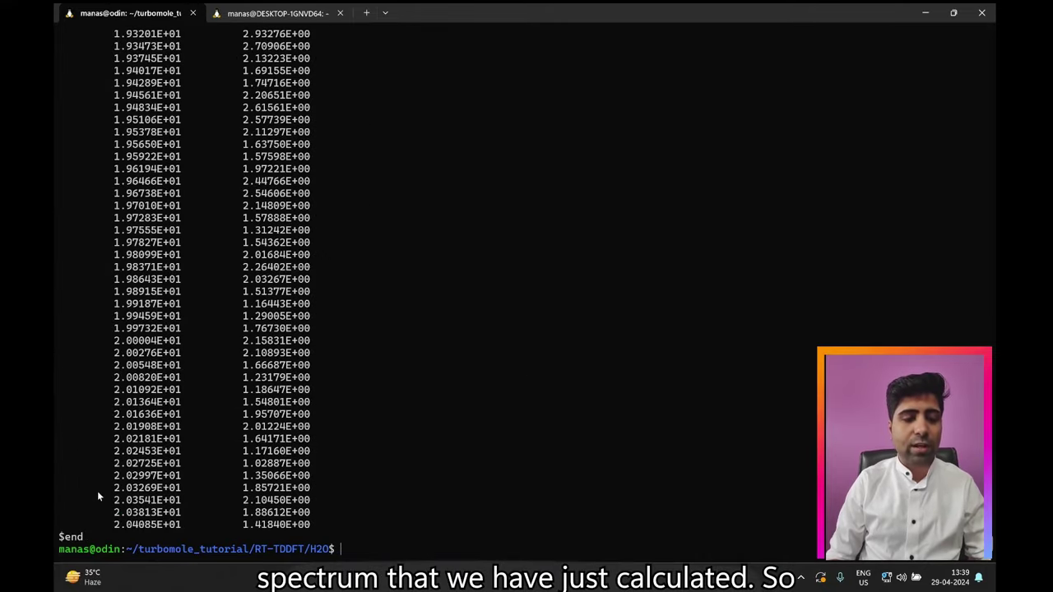
pyautogui.scroll(20, 97, 491)
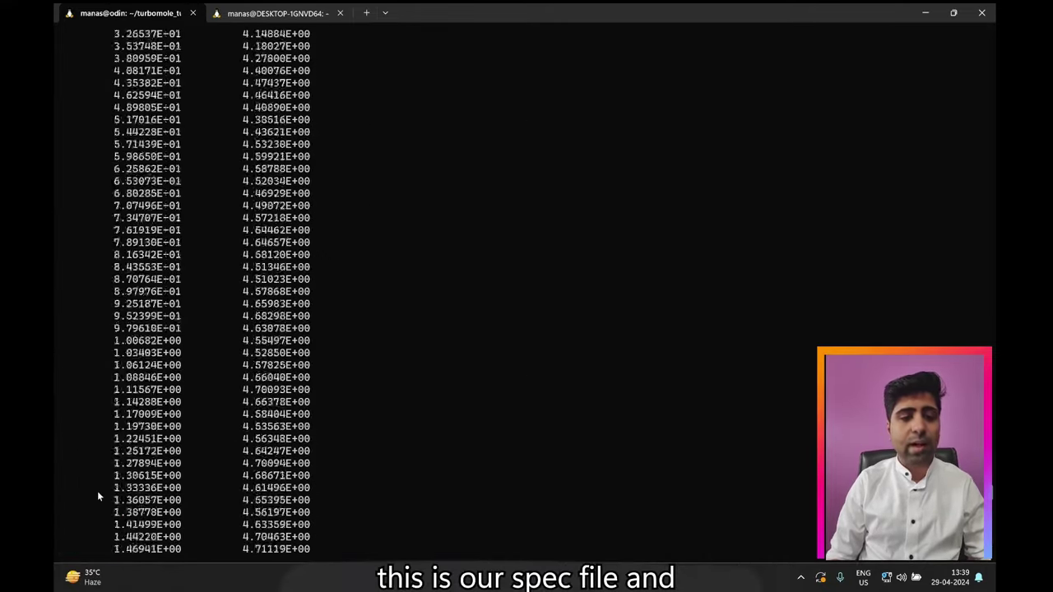
pyautogui.scroll(20, 98, 491)
pyautogui.scroll(-20, 97, 491)
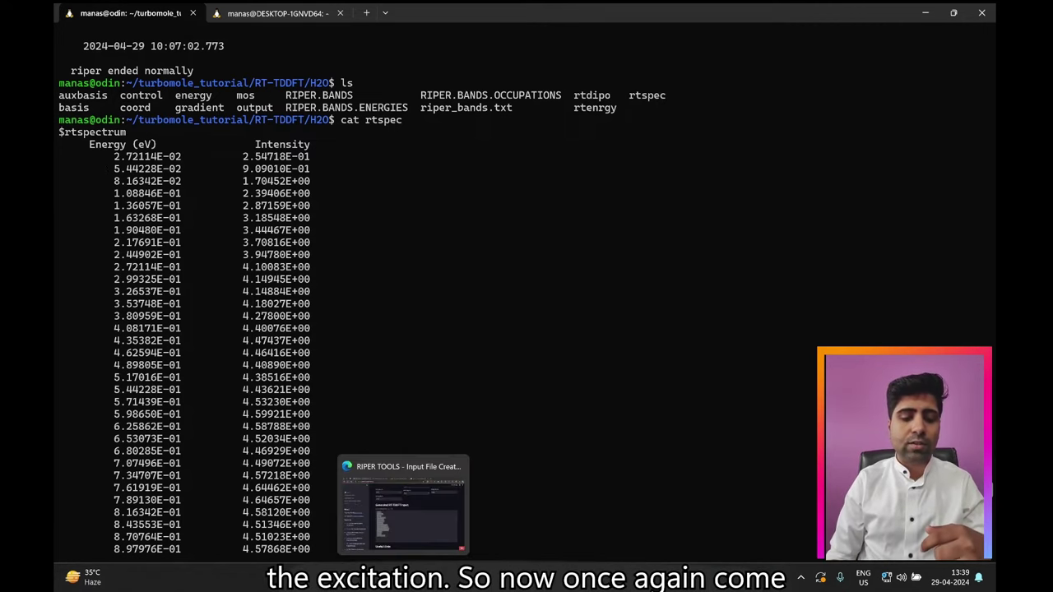
# Switch to the RIPER TOOLS web app in the browser and open the RT-TDDFT Absorption Spectrum Plotter.
pyautogui.click(403, 579)
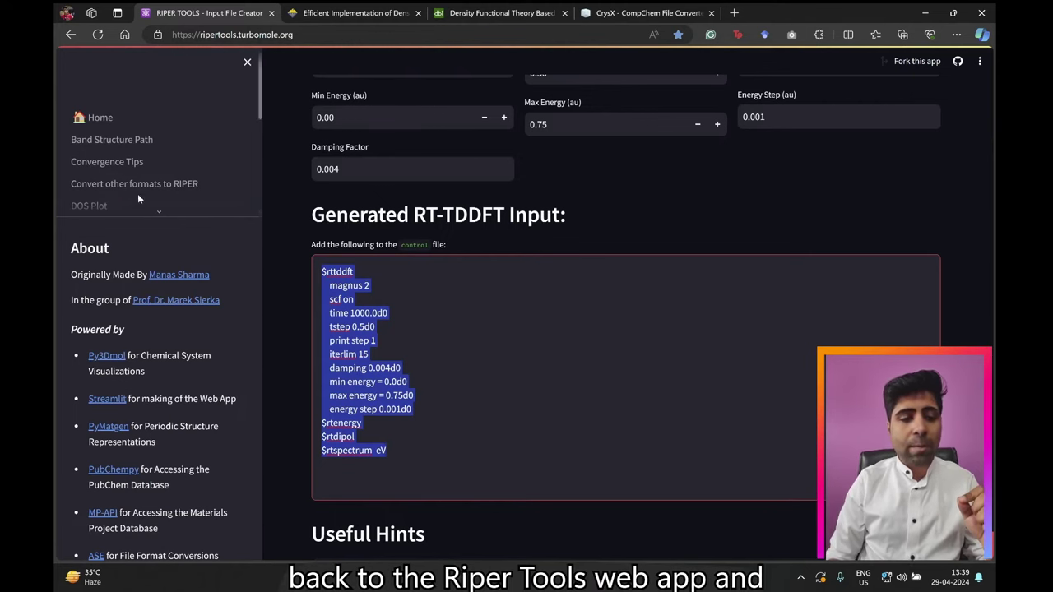
pyautogui.scroll(-5, 137, 193)
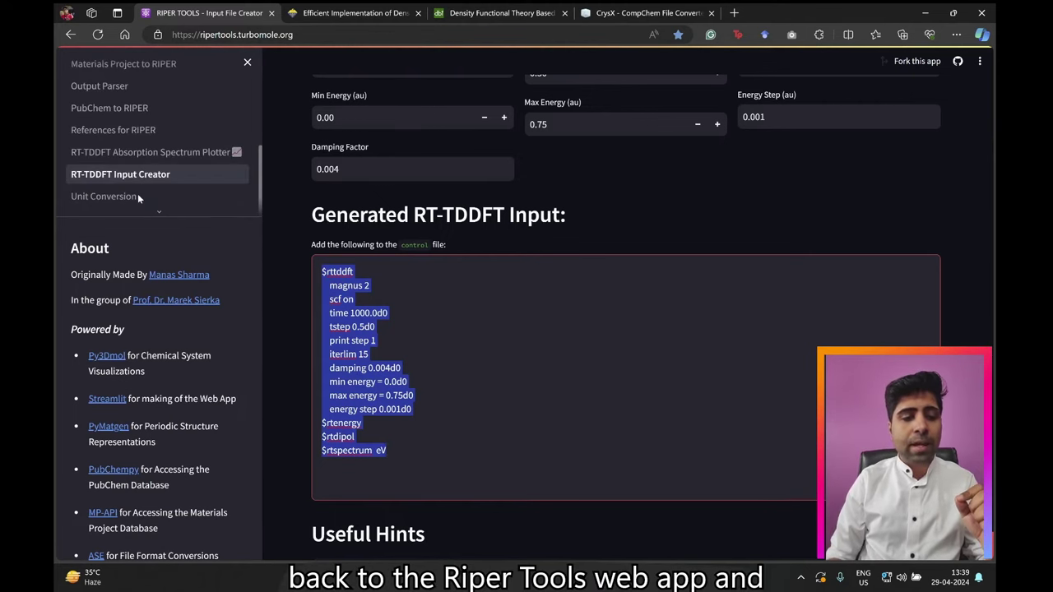
pyautogui.click(118, 156)
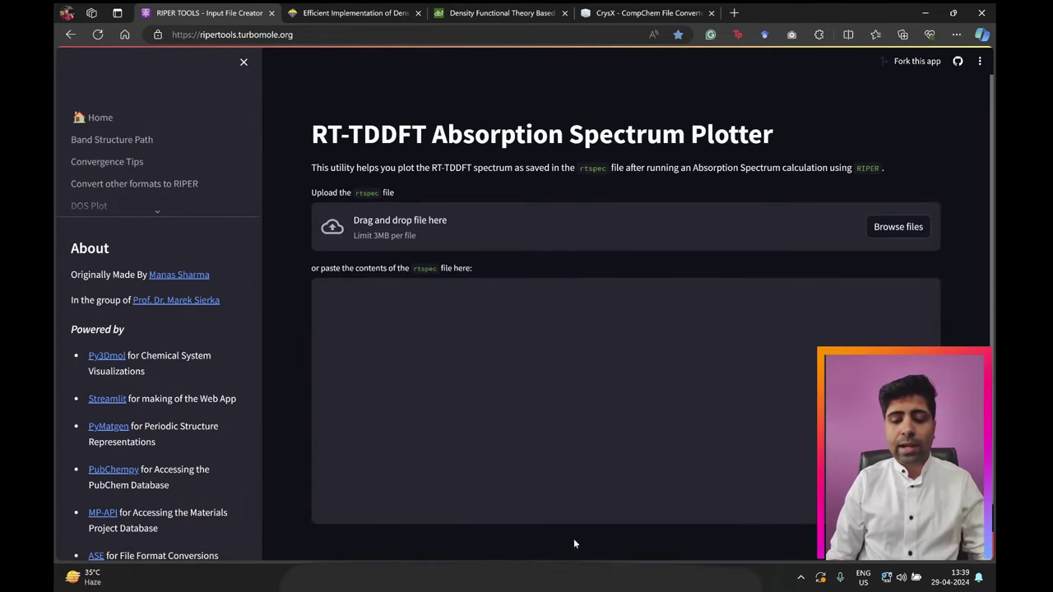
# Copy the whole rtspec listing from $rtspectrum to $end in the terminal and paste it into the plotter as the rtspec contents.
pyautogui.click(568, 576)
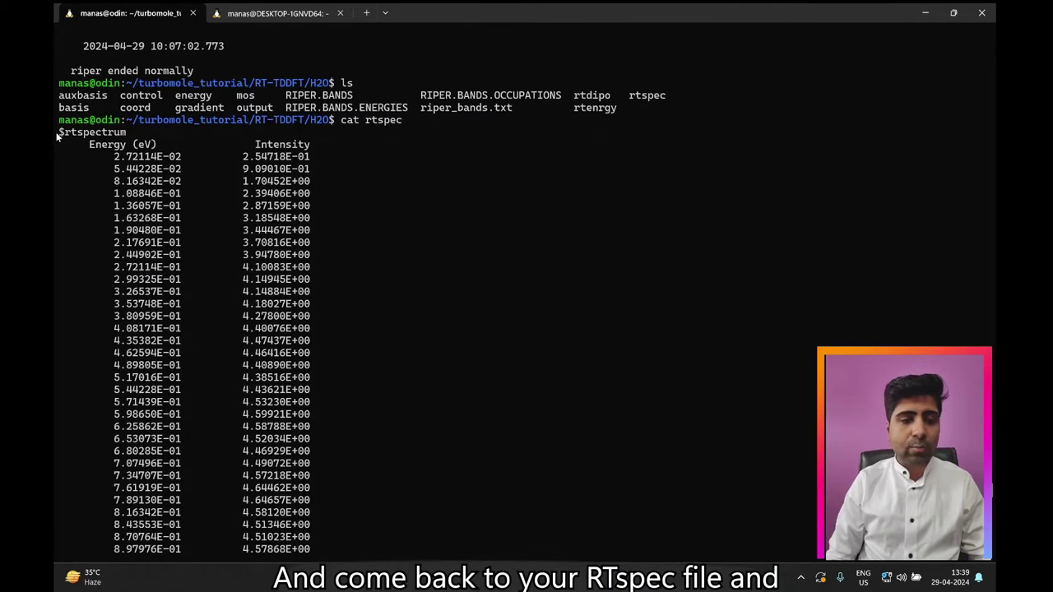
pyautogui.moveTo(57, 137); pyautogui.dragTo(264, 536)
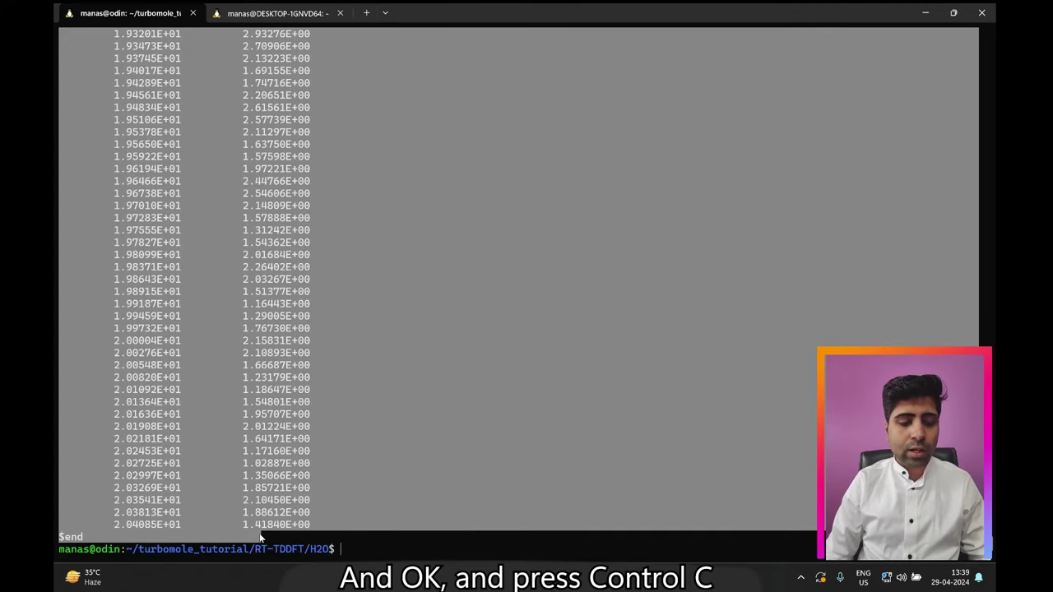
pyautogui.hotkey('ctrl', 'c')
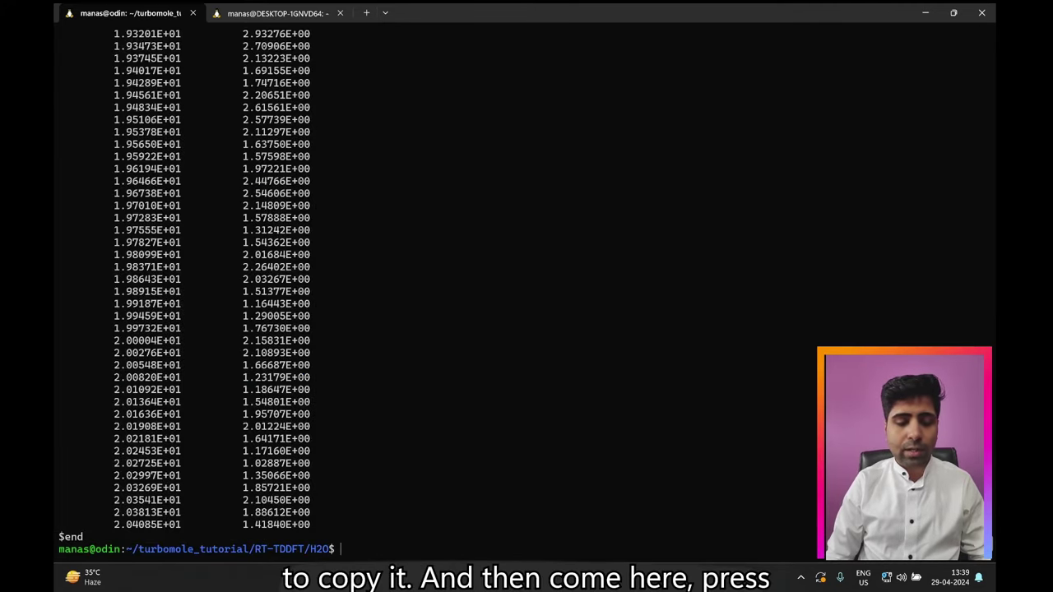
pyautogui.hotkey('alt', 'Tab')
pyautogui.click(437, 332)
pyautogui.hotkey('ctrl', 'v')
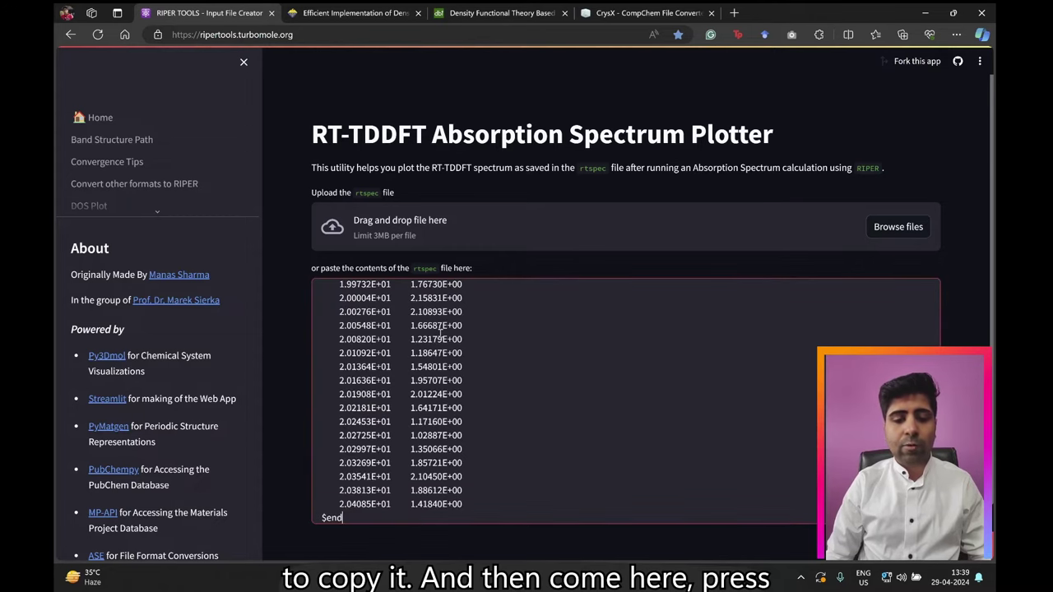
pyautogui.click(283, 408)
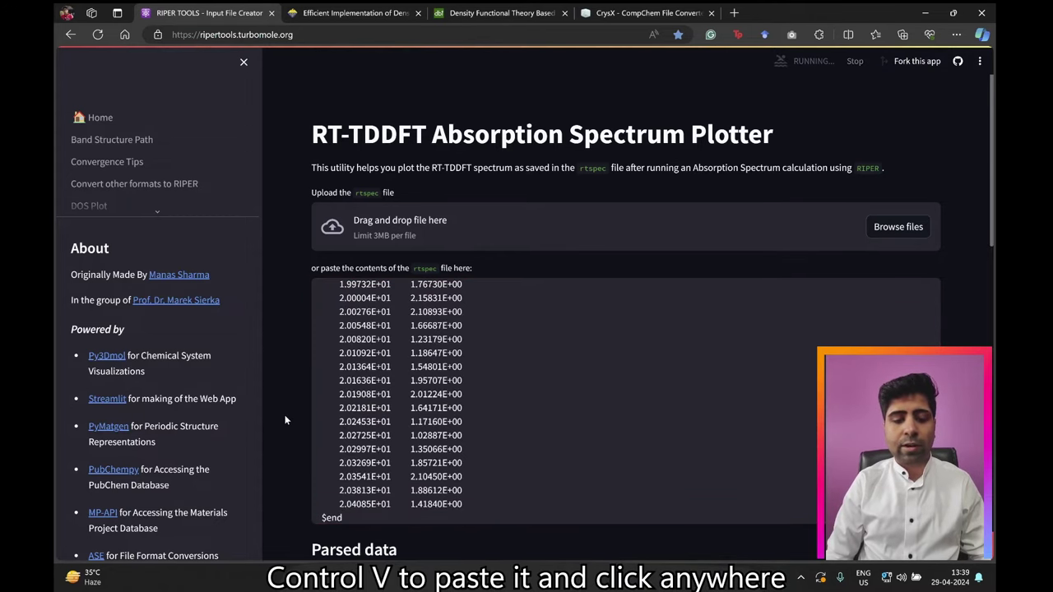
pyautogui.scroll(-10, 285, 420)
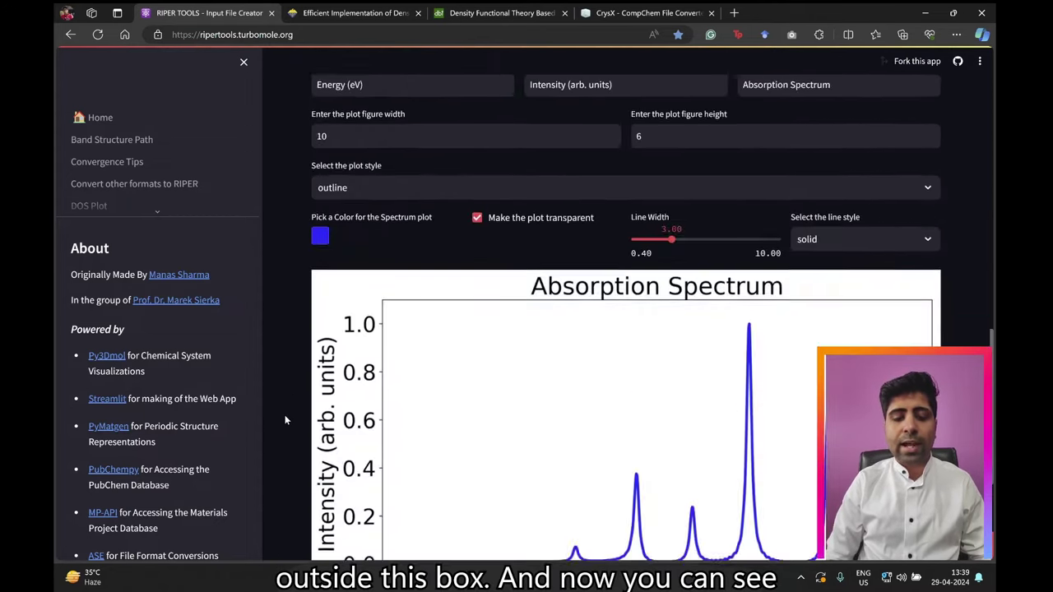
pyautogui.scroll(-2, 285, 418)
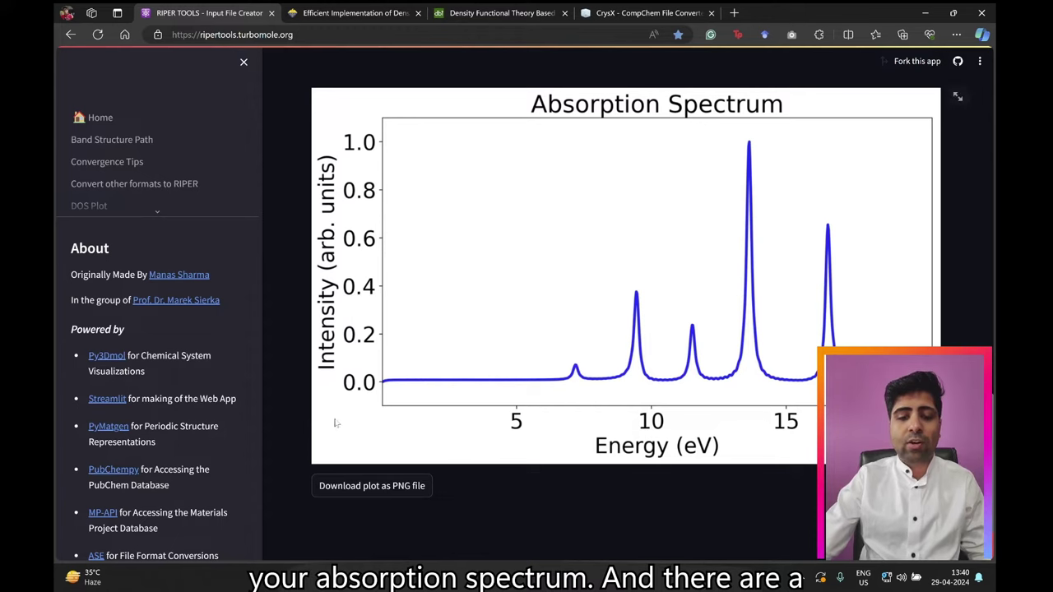
# Turn off normalization for the RT-TDDFT spectrum plot and check the replotted absorption spectrum.
pyautogui.scroll(3, 420, 413)
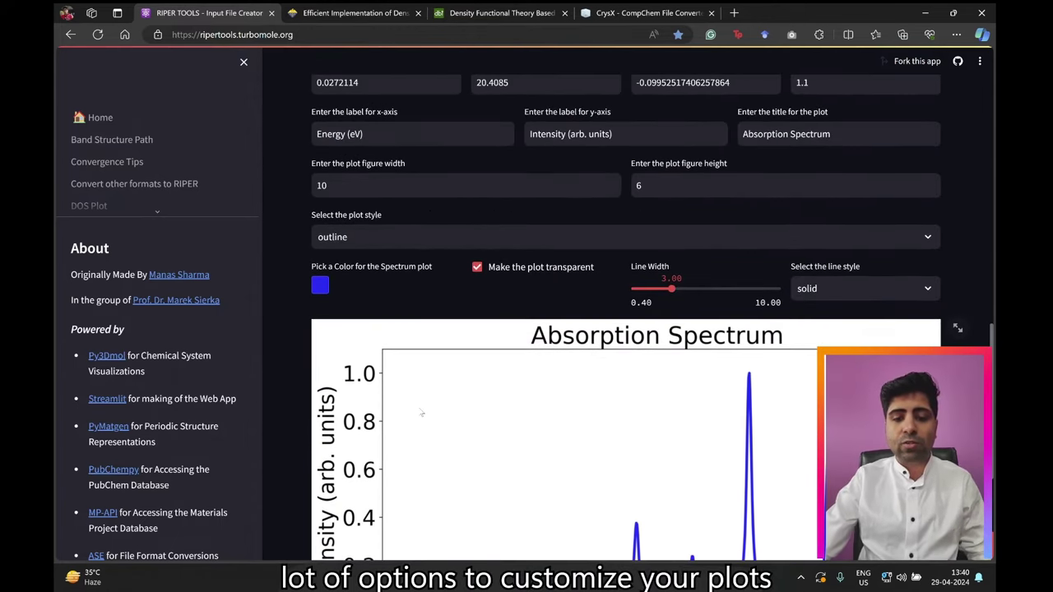
pyautogui.scroll(4, 420, 413)
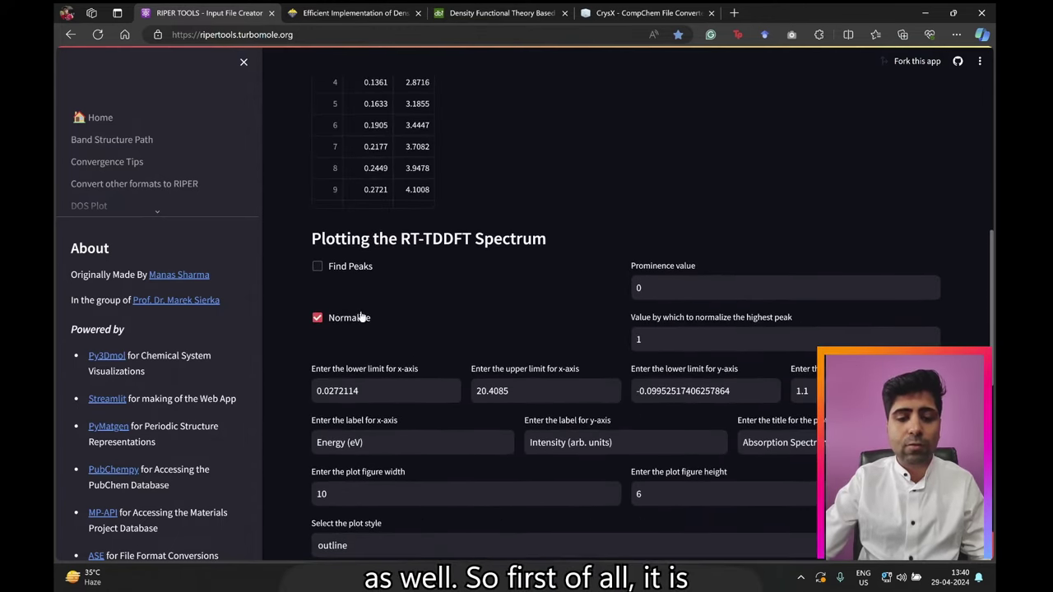
pyautogui.scroll(-3, 372, 329)
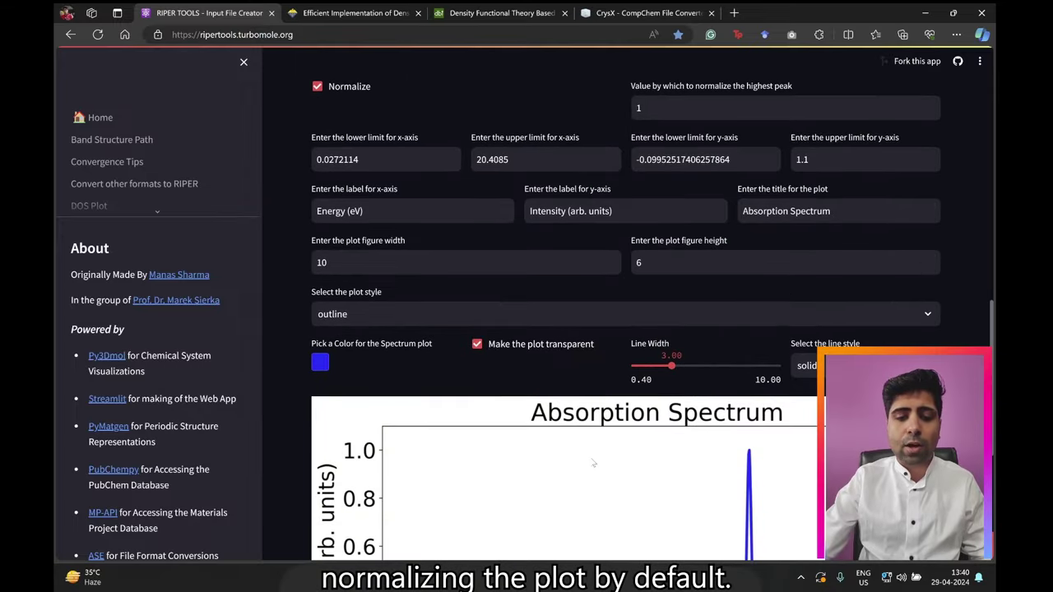
pyautogui.scroll(2, 451, 358)
pyautogui.click(346, 239)
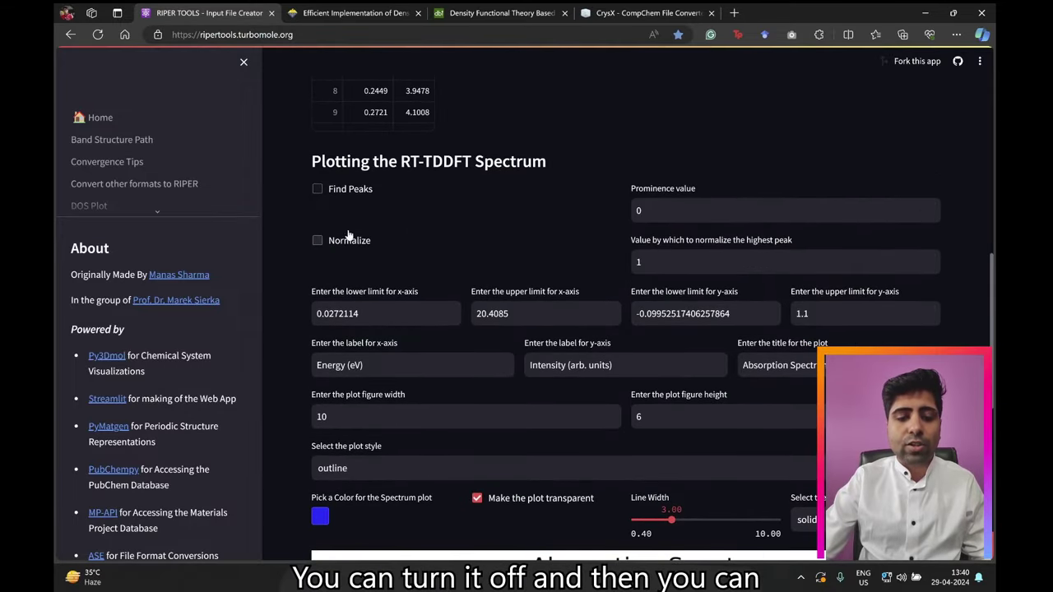
pyautogui.scroll(-3, 441, 243)
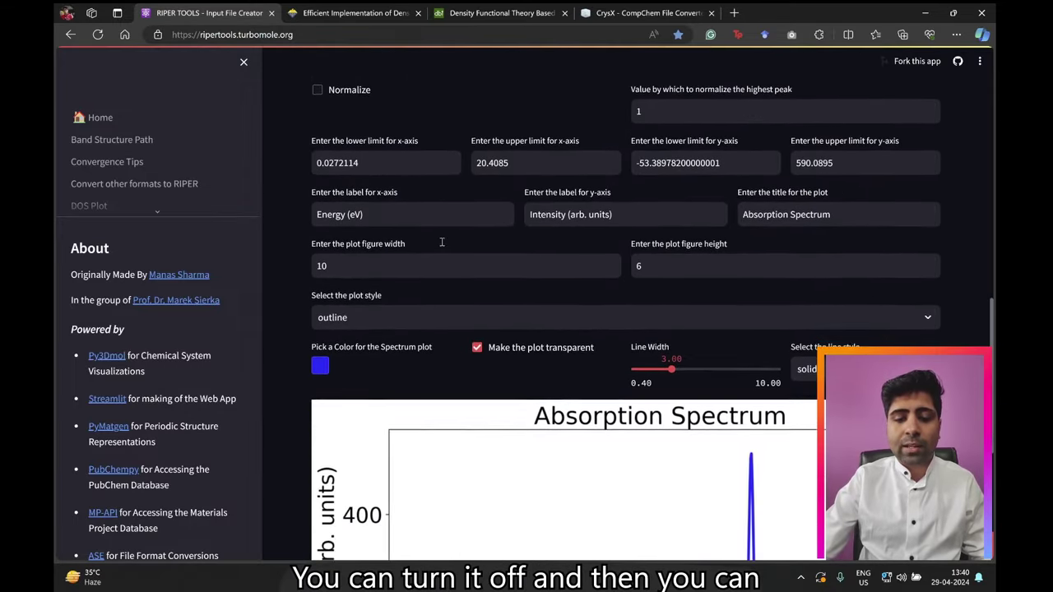
pyautogui.scroll(-2, 625, 336)
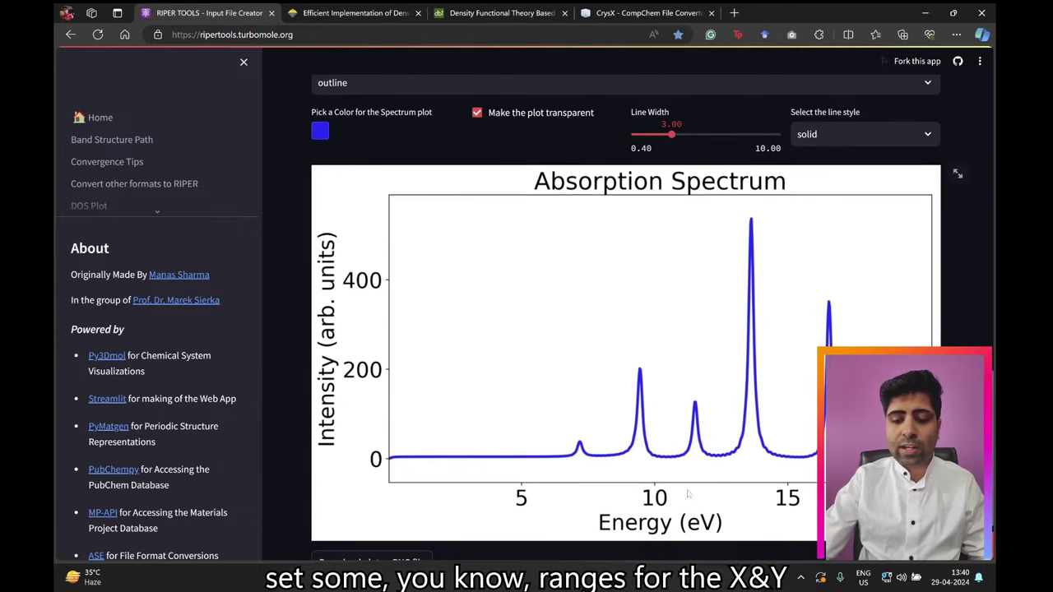
# Set the plot's x-axis limits to 0 and 15 and the lower y-axis limit to 0.
pyautogui.scroll(4, 529, 507)
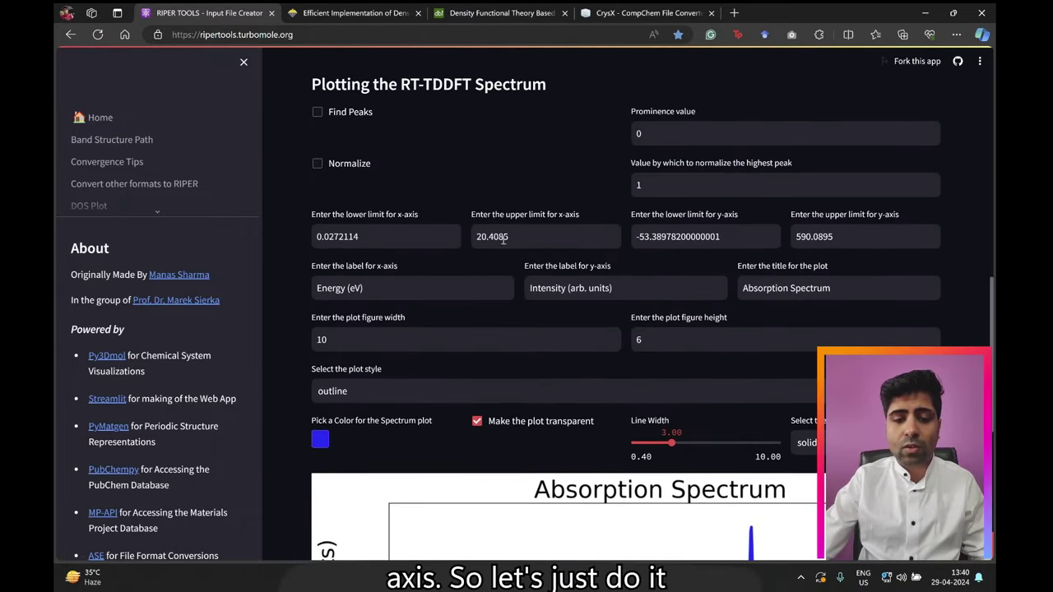
pyautogui.write('0')
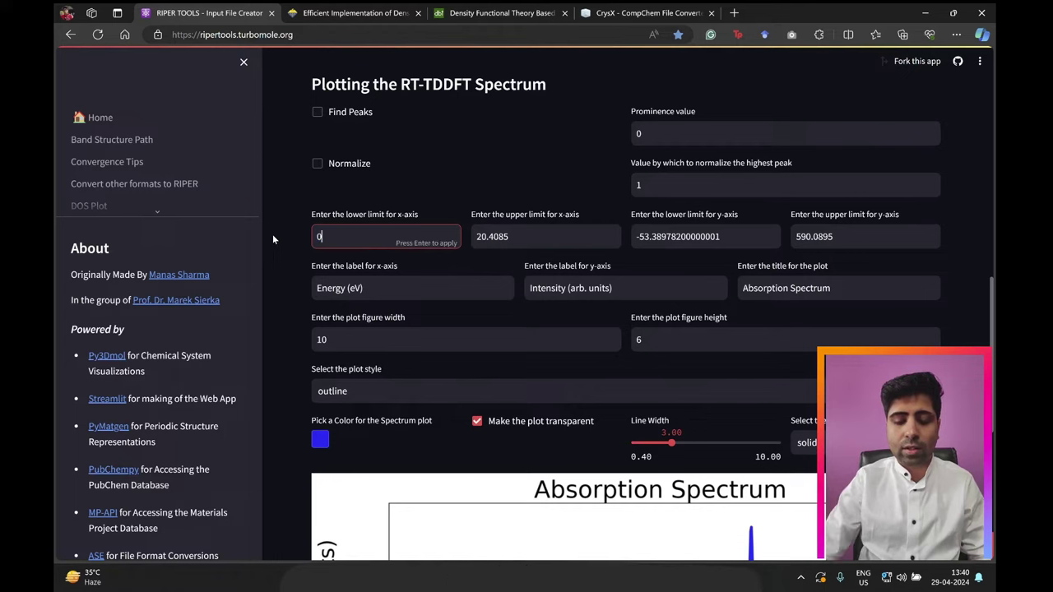
pyautogui.press('Tab')
pyautogui.write('15')
pyautogui.press('Tab')
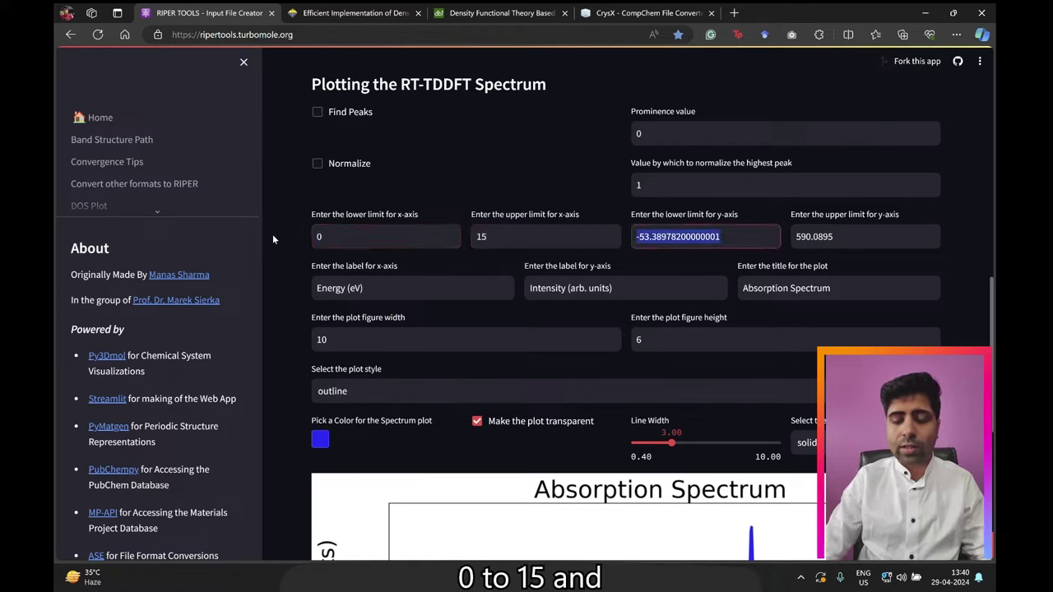
pyautogui.write('0')
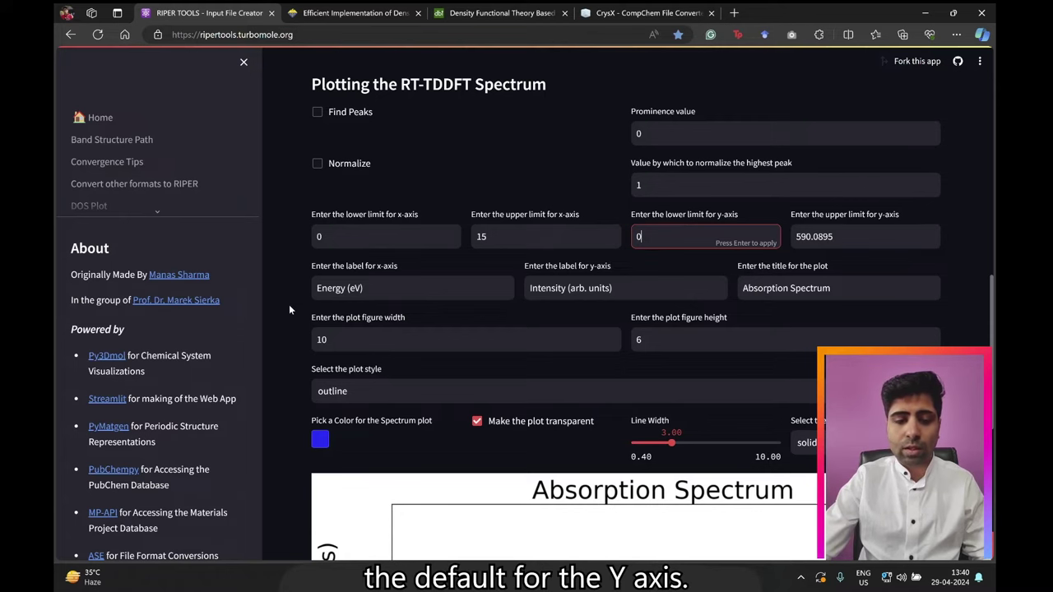
pyautogui.press('Return')
pyautogui.scroll(-3, 289, 304)
pyautogui.scroll(-1, 291, 310)
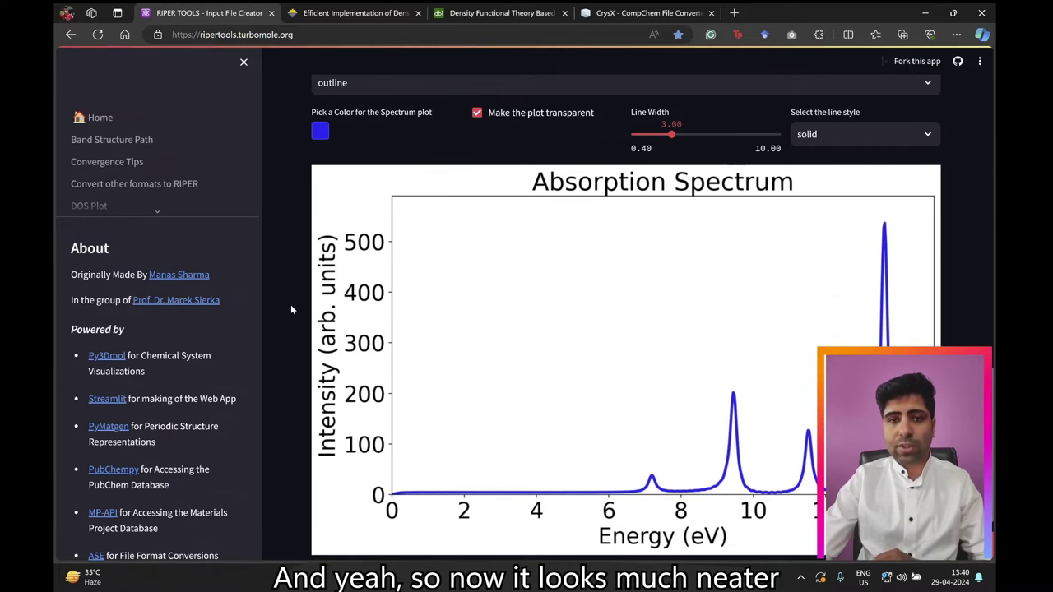
# Change the color of the spectrum curve to magenta-purple and check the updated plot.
pyautogui.scroll(1, 293, 305)
pyautogui.scroll(2, 294, 304)
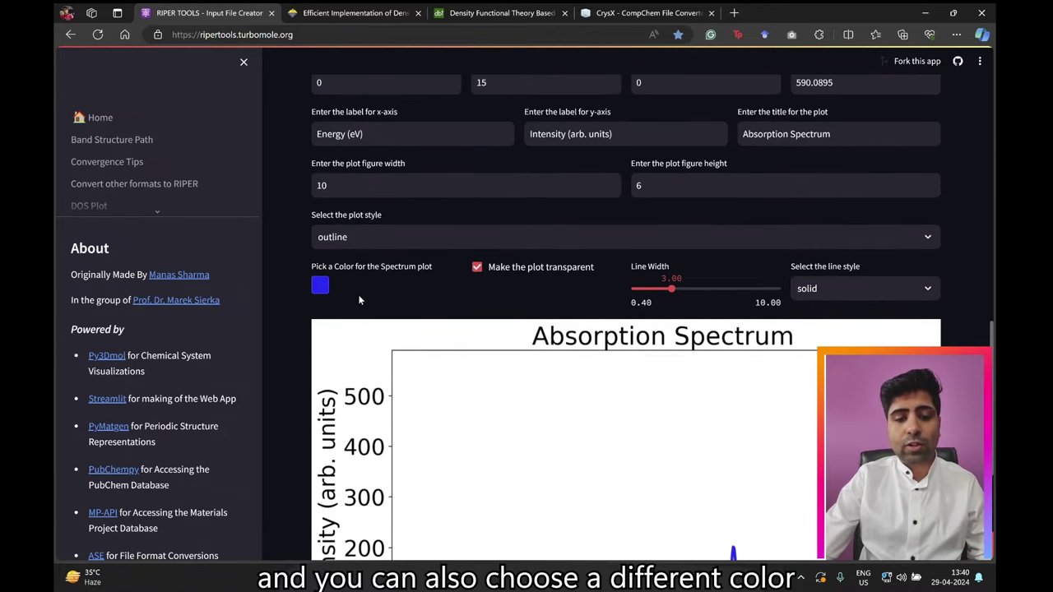
pyautogui.click(320, 285)
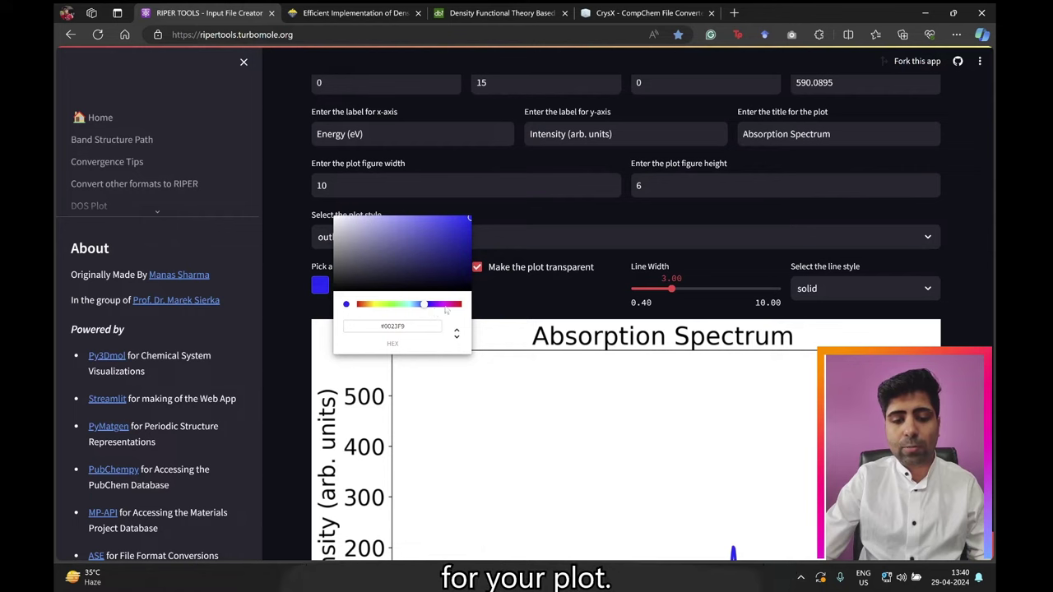
pyautogui.click(447, 305)
pyautogui.click(394, 370)
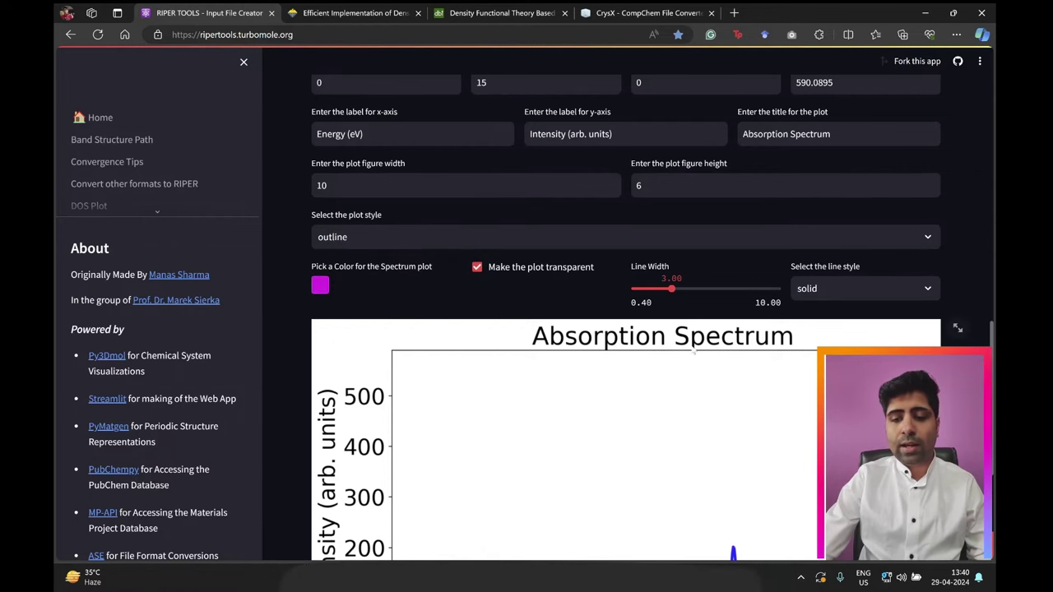
pyautogui.scroll(-1, 738, 315)
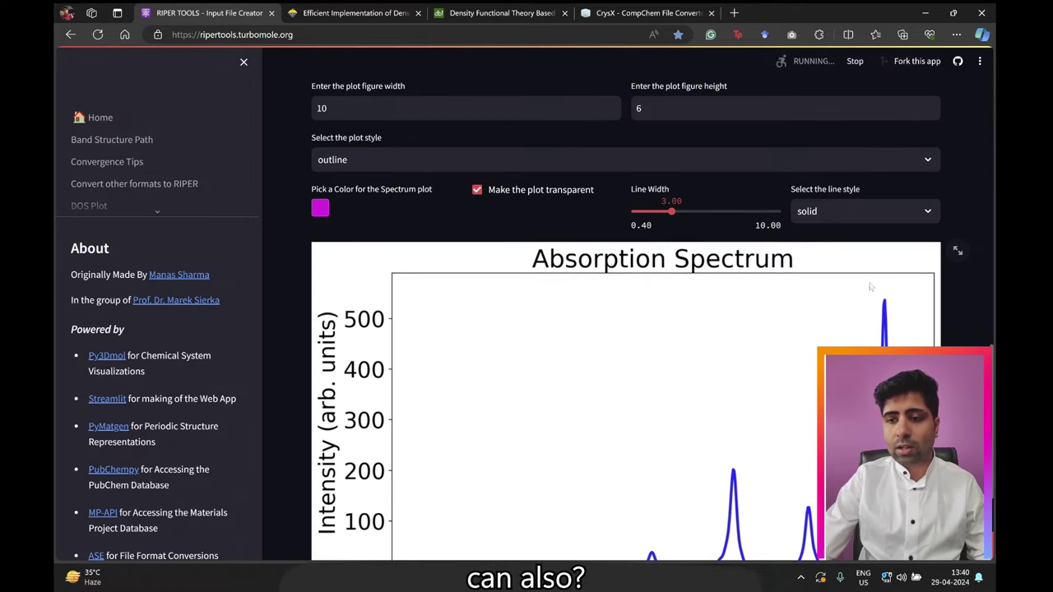
pyautogui.scroll(-1, 921, 271)
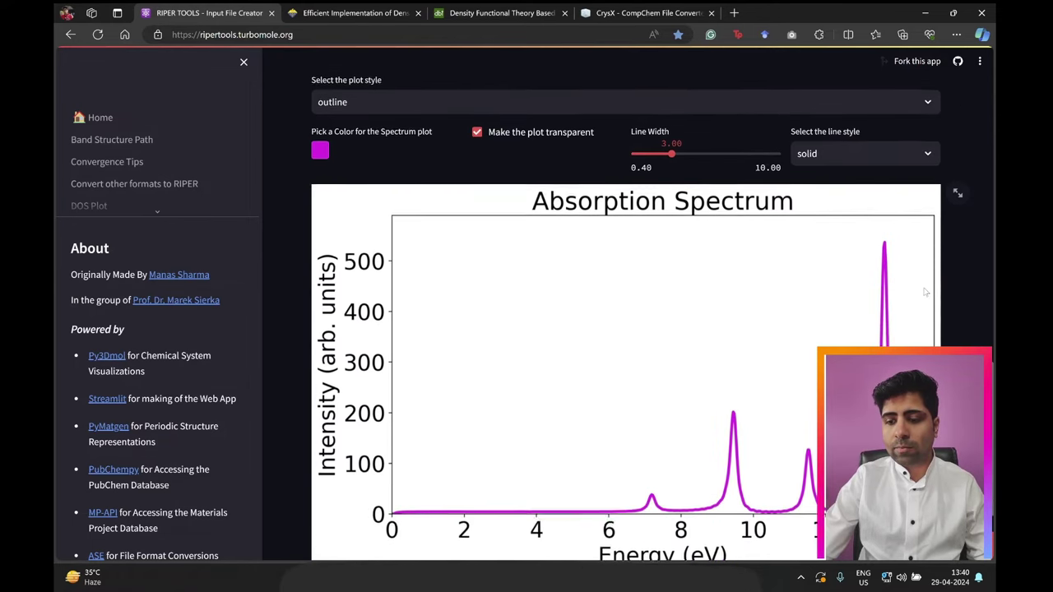
# Try the dashdot line style on the spectrum curve and change it to dotted.
pyautogui.click(891, 137)
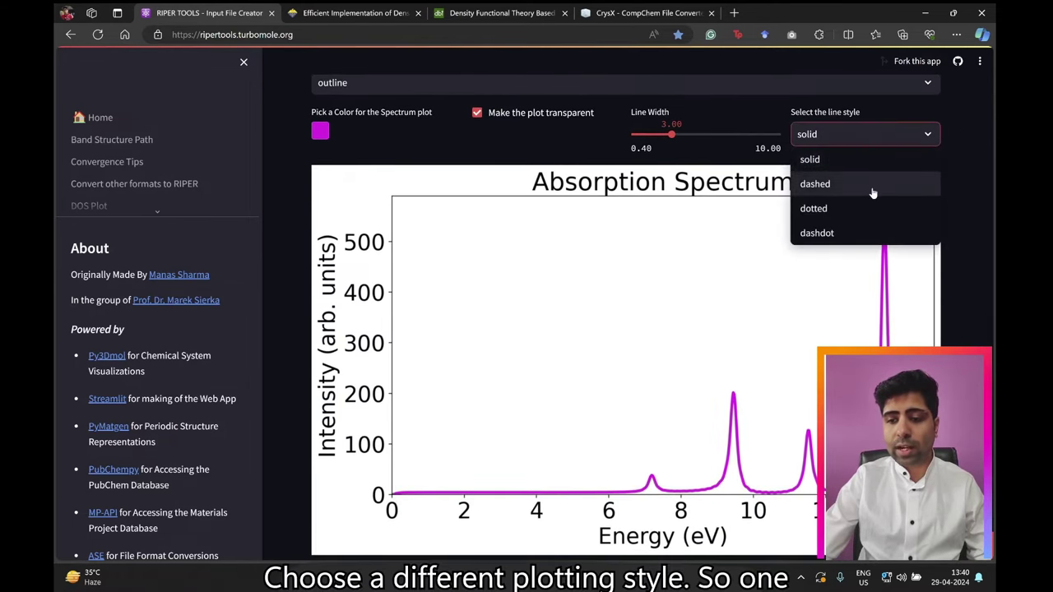
pyautogui.click(870, 234)
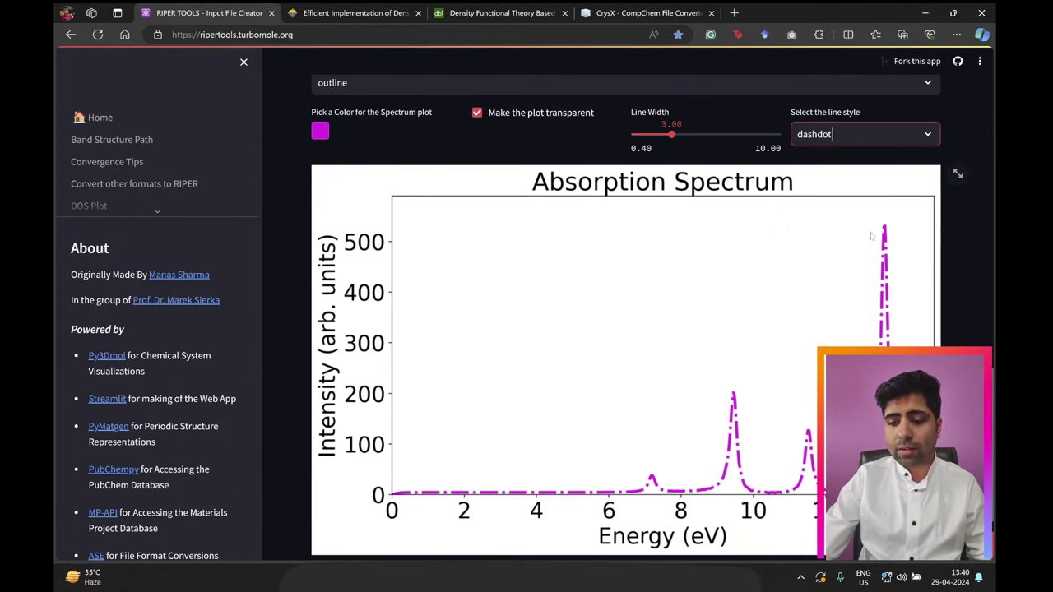
pyautogui.click(865, 126)
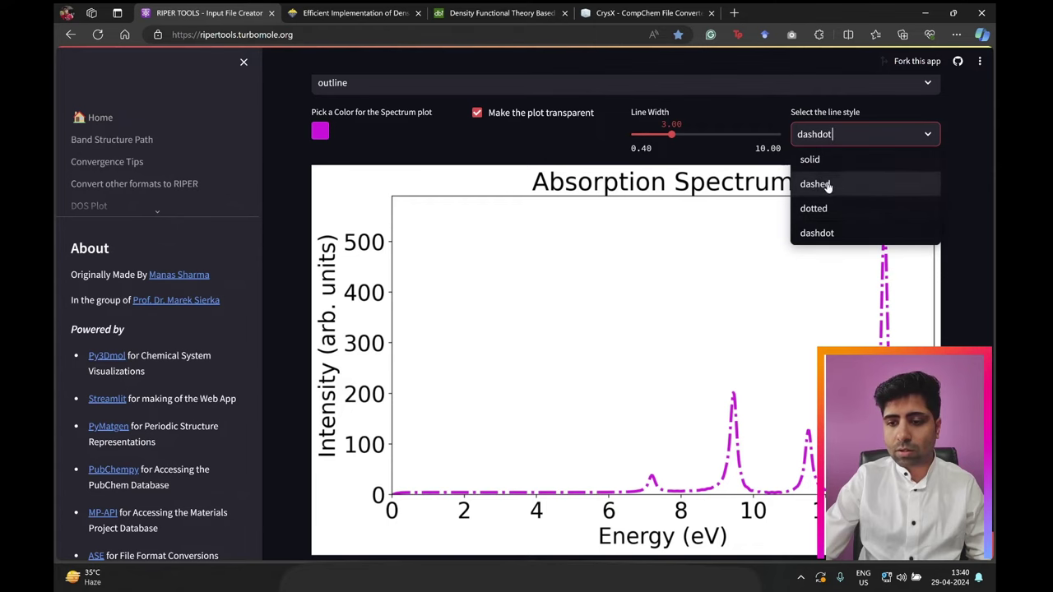
pyautogui.click(833, 209)
pyautogui.scroll(2, 833, 278)
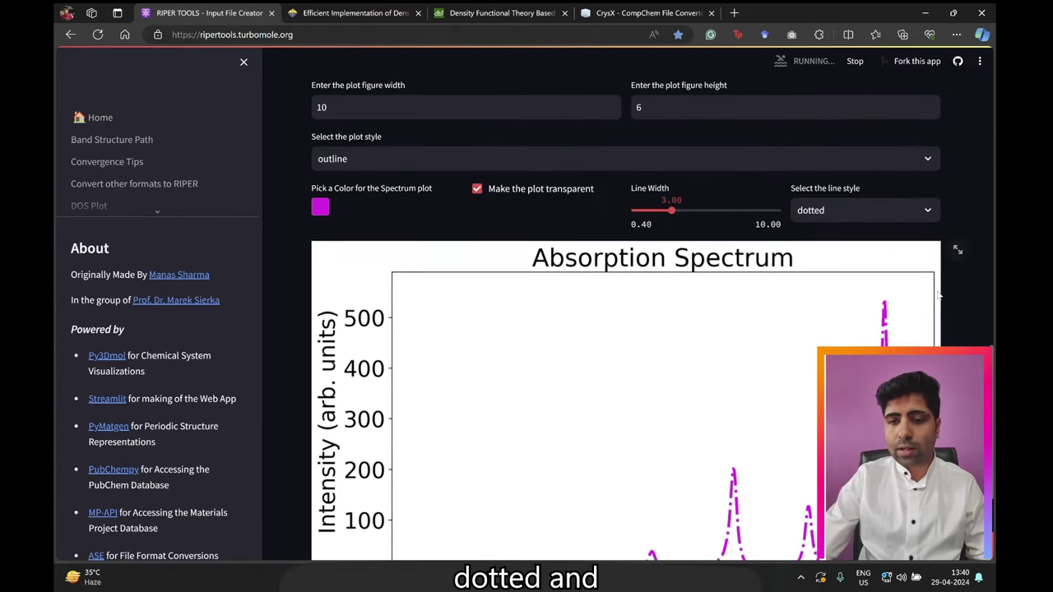